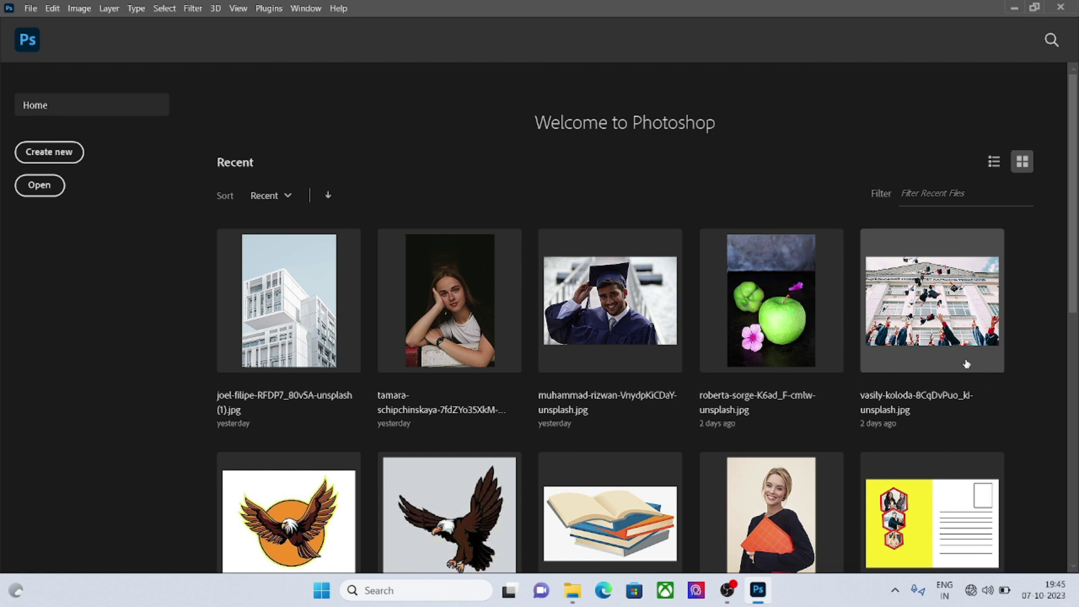
- Create a new blank document 800 pixels wide and 800 pixels high
click(53, 156)
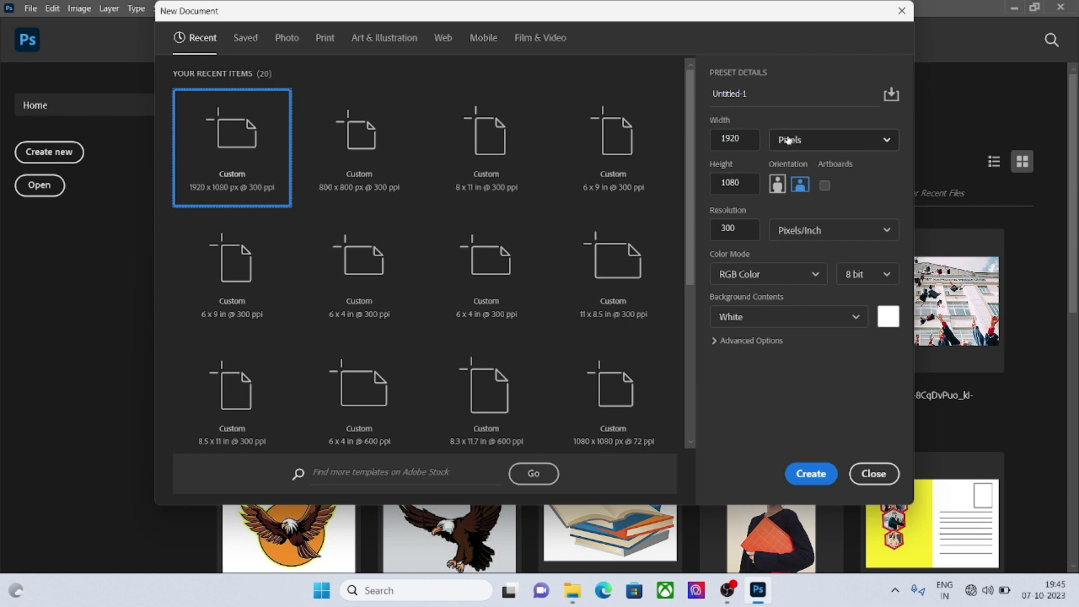
click(835, 147)
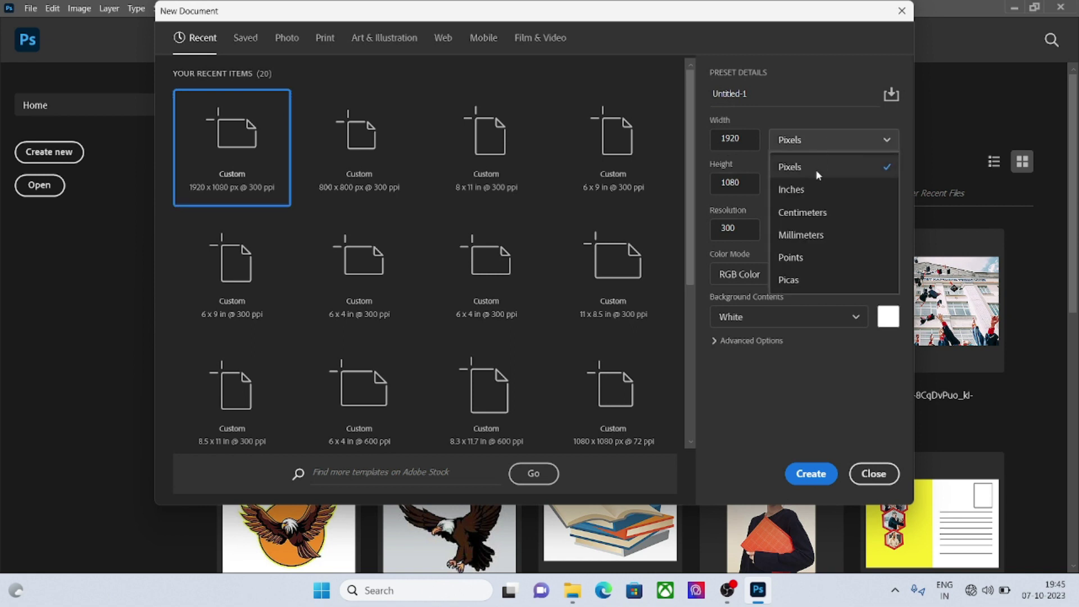
click(801, 171)
click(745, 136)
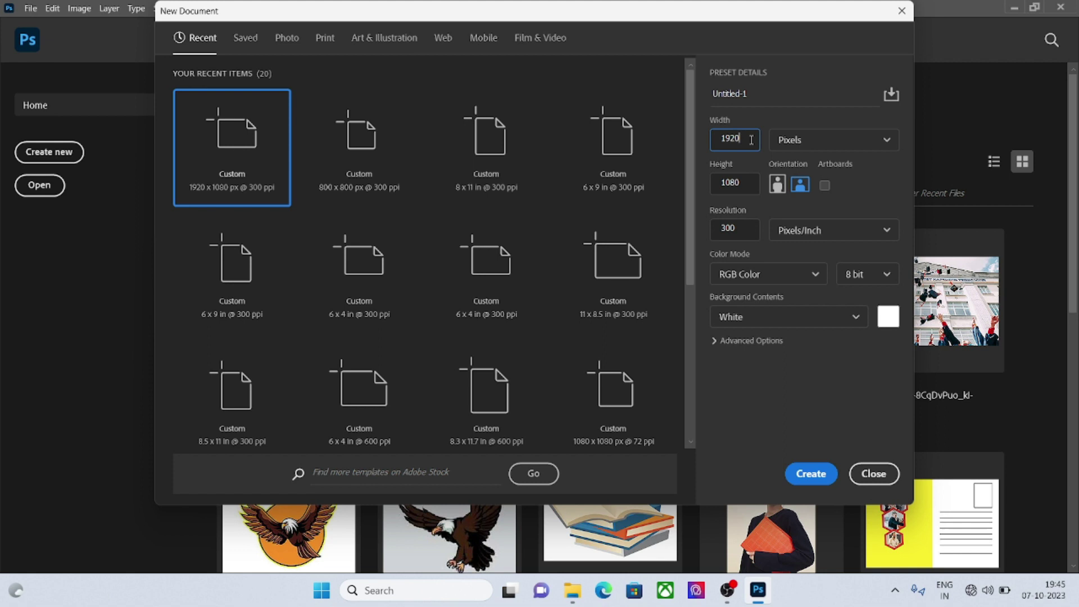
text(800)
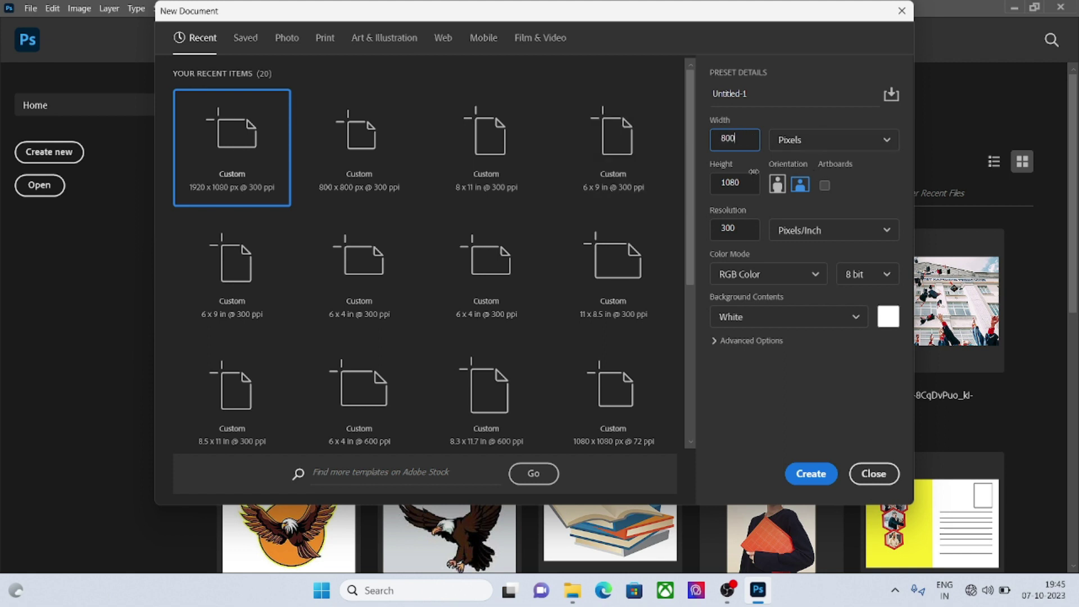
key(Tab)
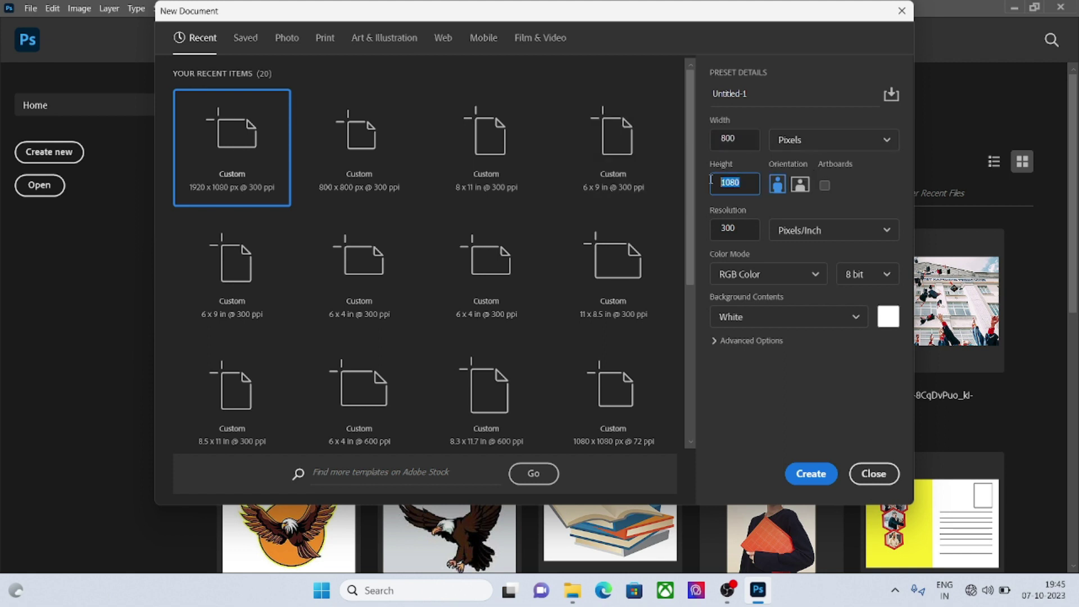
text(800)
click(808, 476)
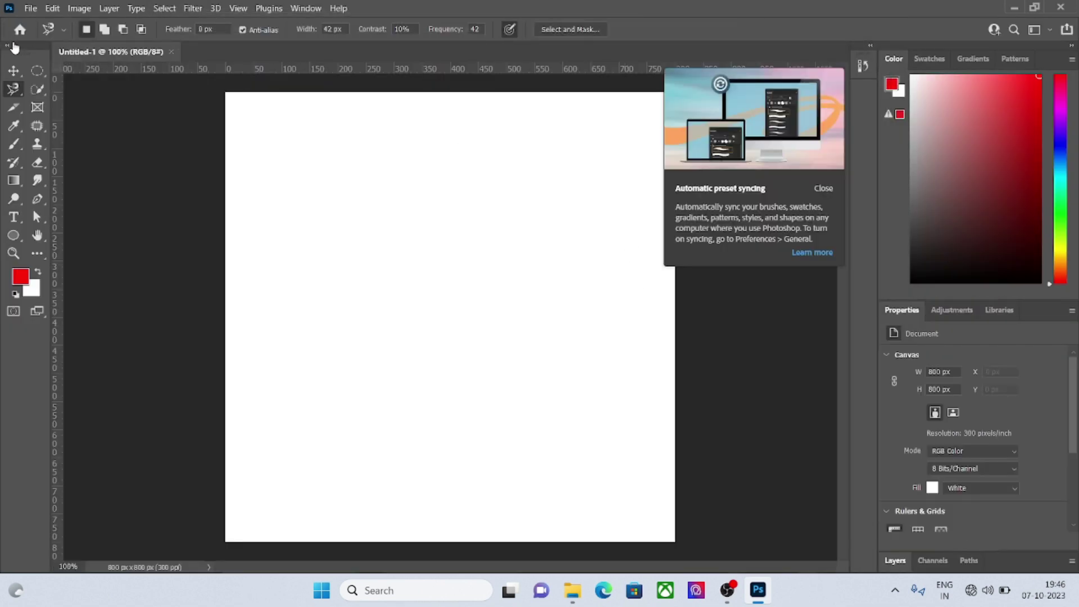
- Activate the Move tool, dismiss the automatic preset syncing notice and expand the list of layers
click(12, 71)
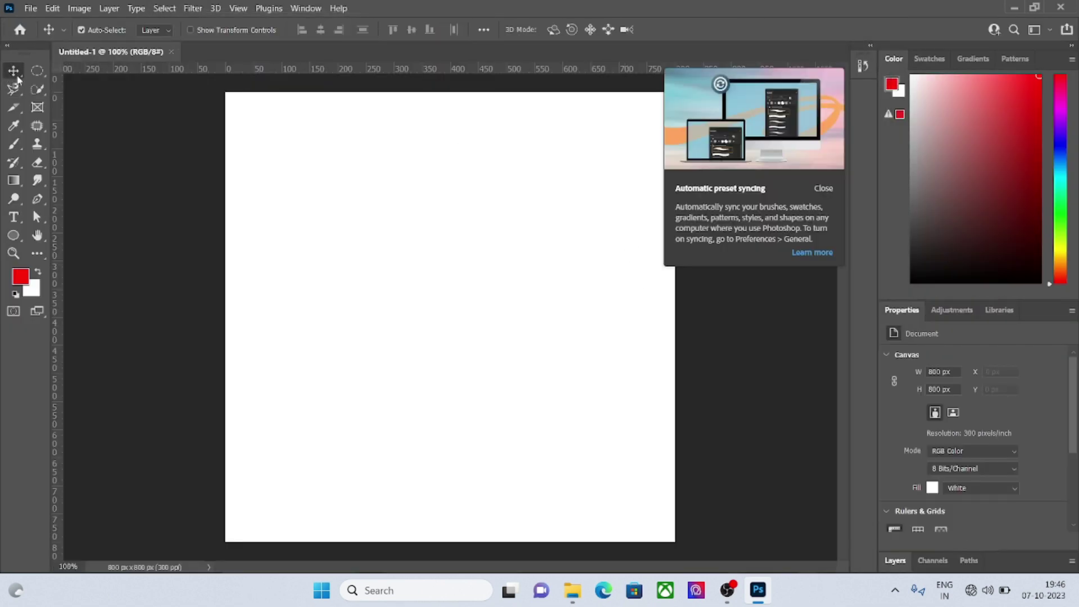
click(824, 190)
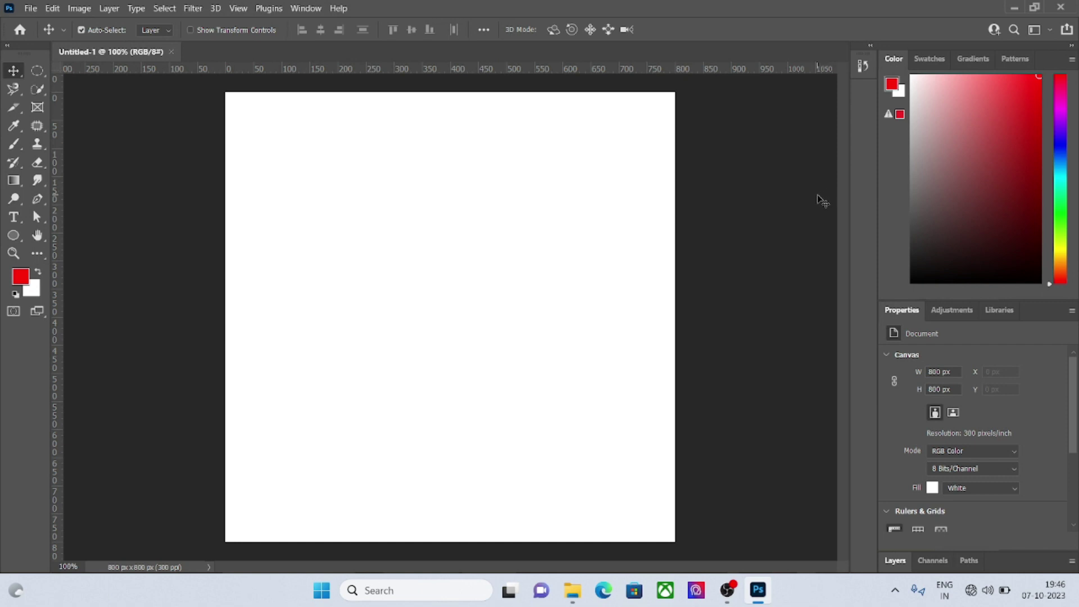
click(897, 561)
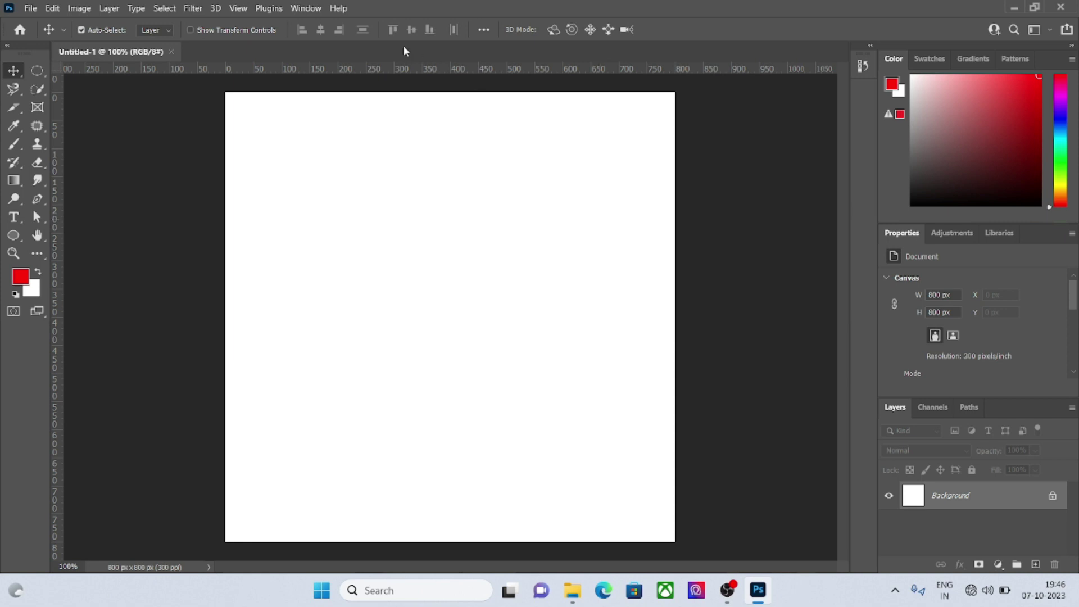
- Add a vertical guide at 400 px through the middle of the canvas
click(238, 9)
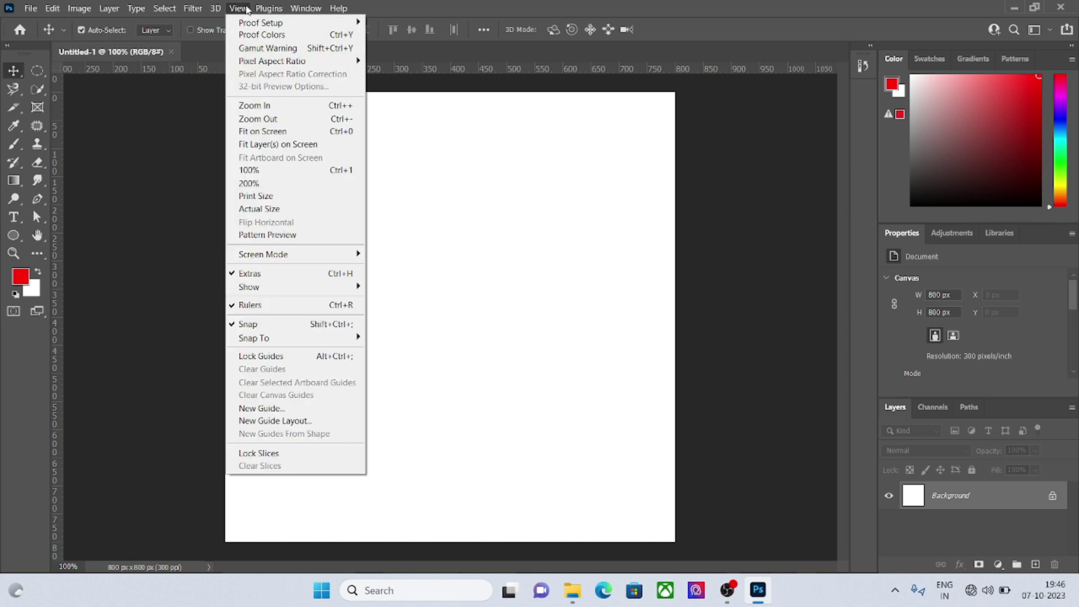
click(236, 8)
click(236, 8)
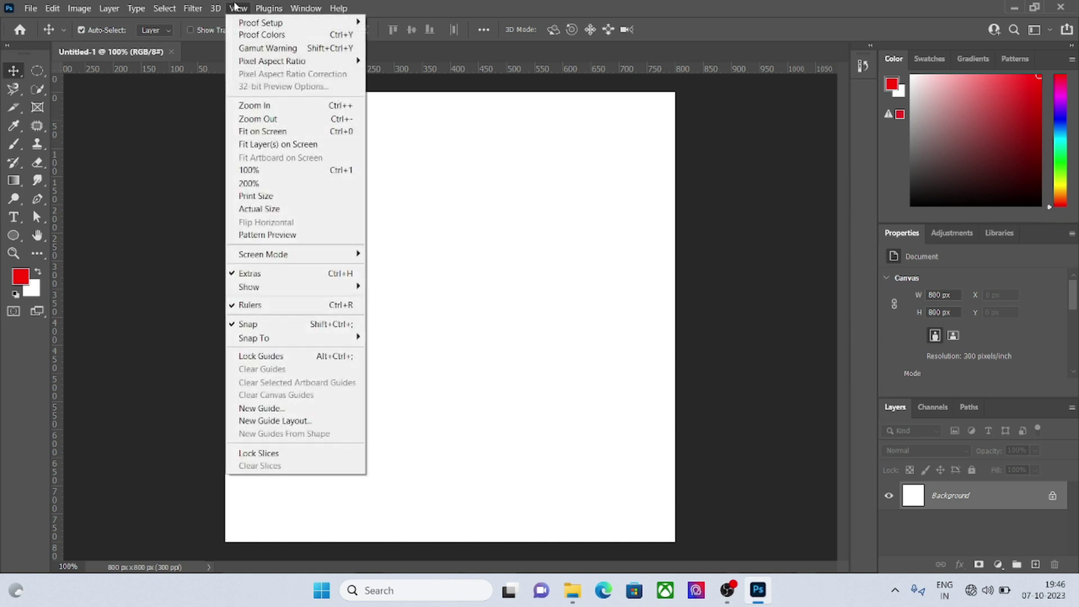
click(264, 412)
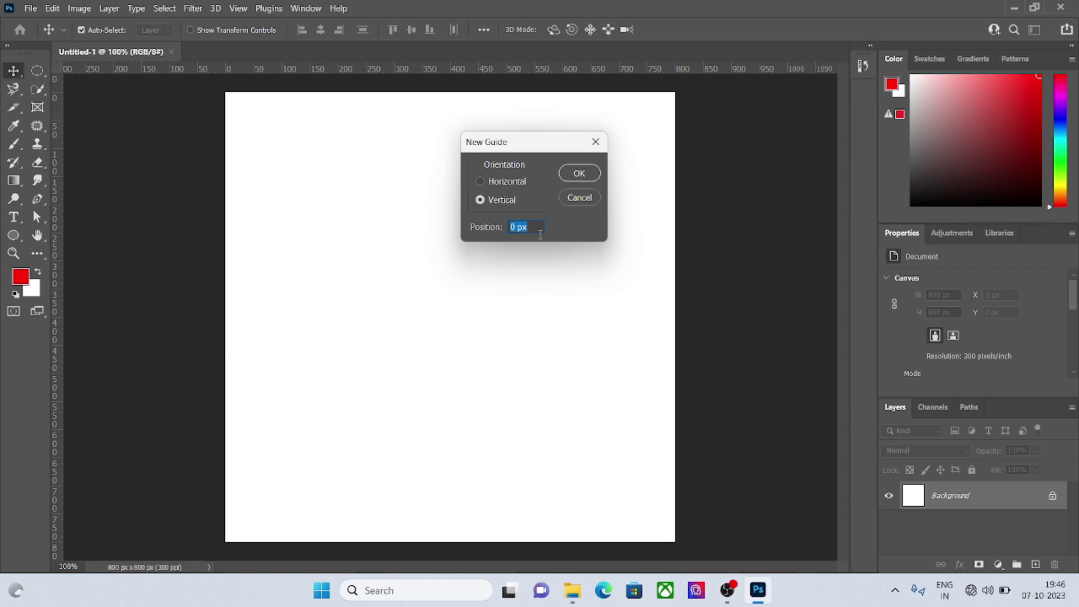
text(400px)
click(582, 173)
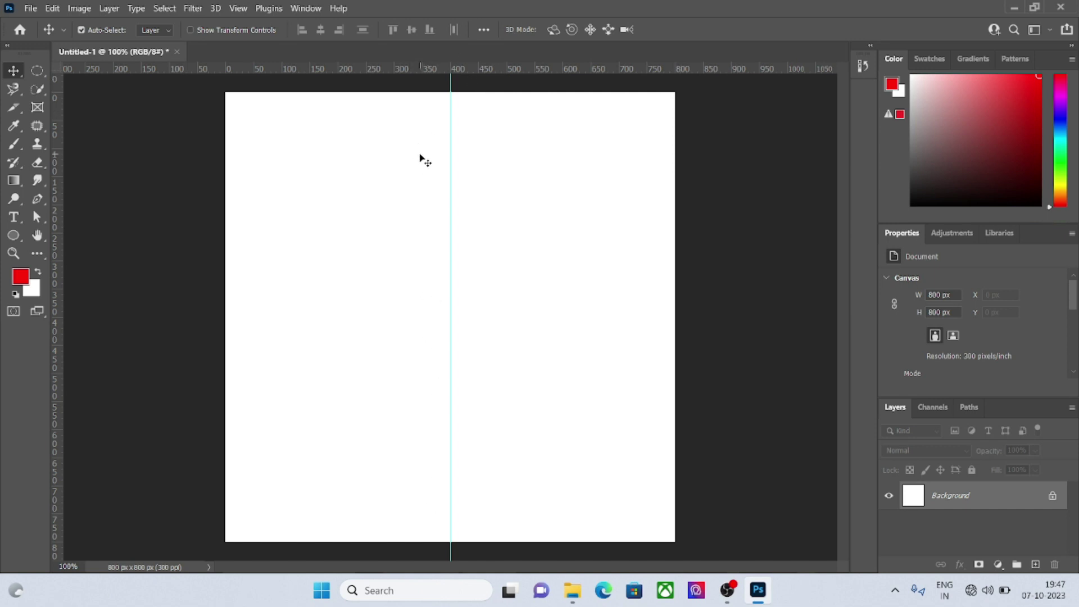
- Add a horizontal guide at 400 px across the middle of the canvas
click(236, 8)
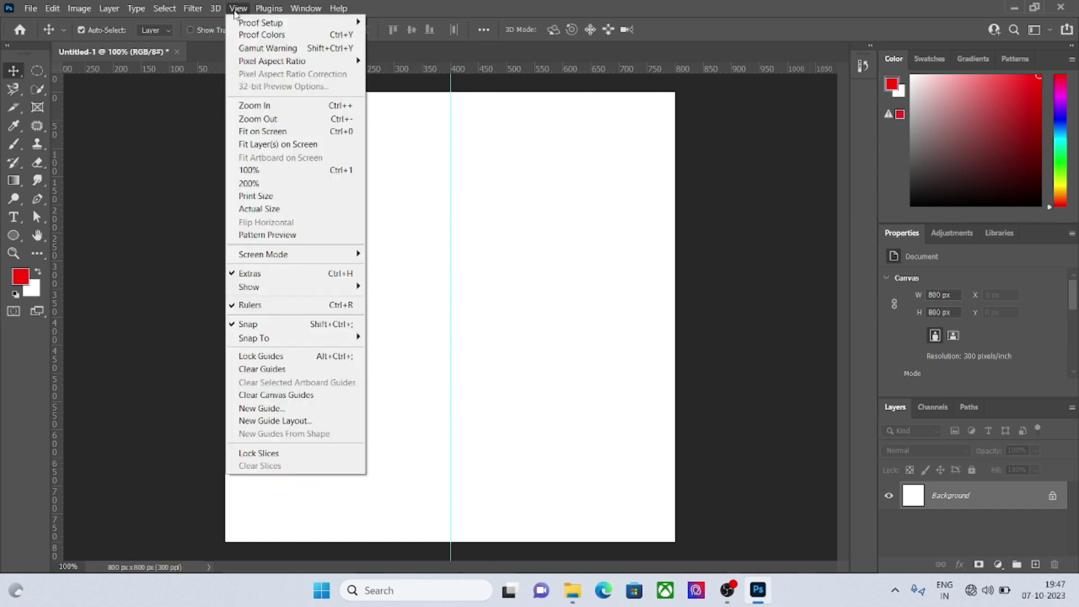
click(242, 408)
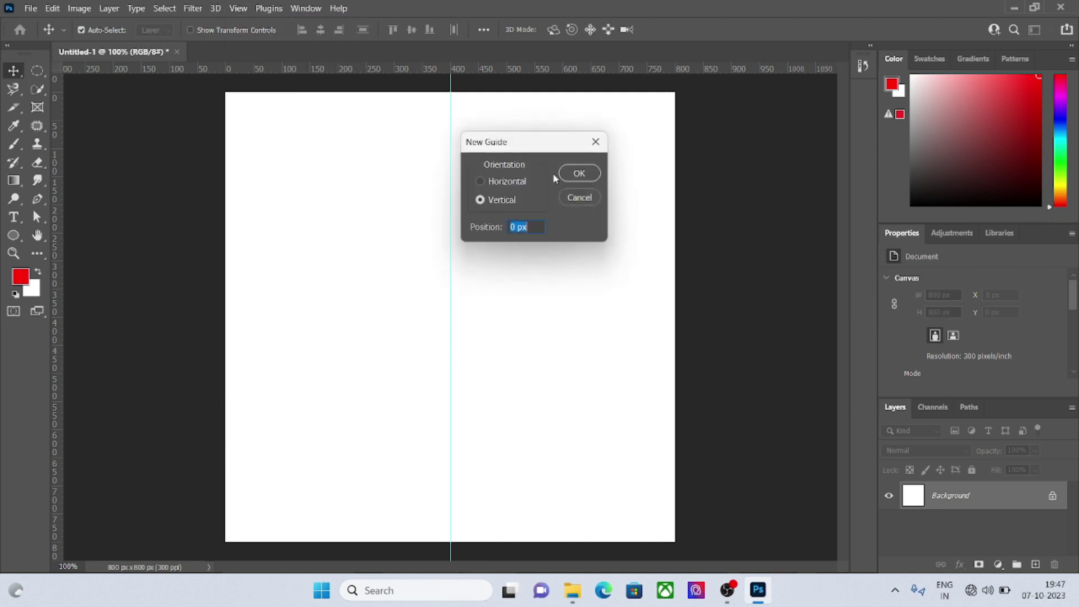
click(496, 182)
drag(534, 225, 487, 240)
text(400px)
click(570, 179)
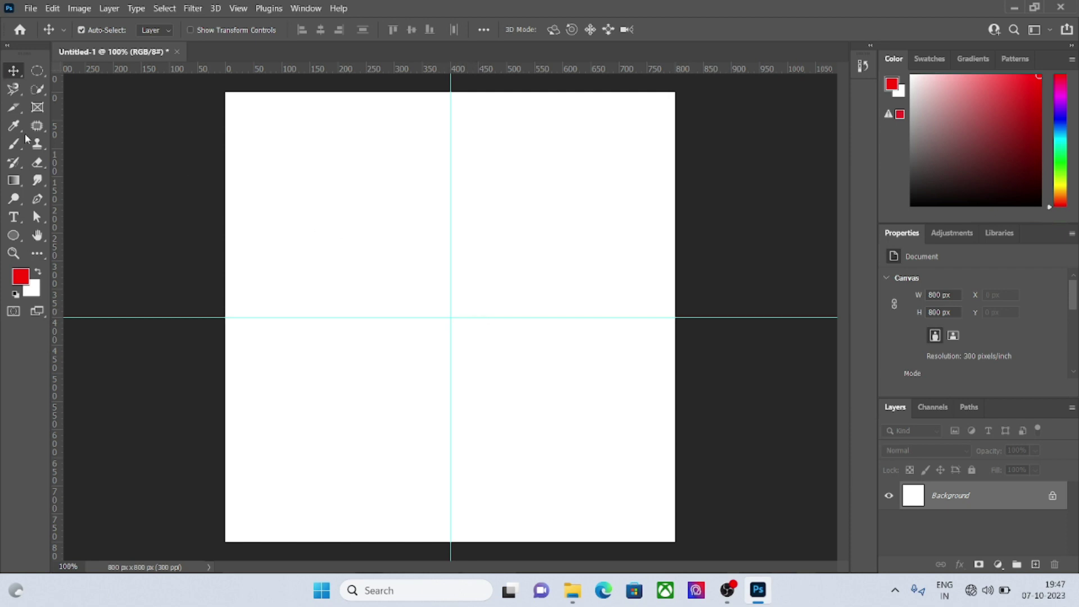
- Create an 800 x 800 px circle with the Ellipse tool in Shape mode, drawn from its center at the guide intersection
click(14, 236)
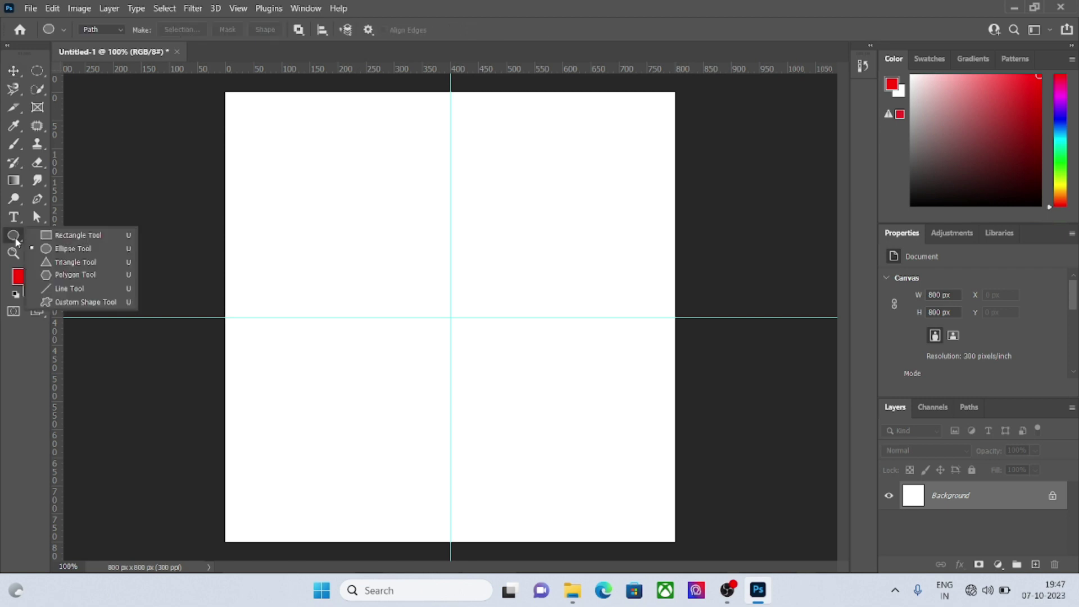
click(82, 250)
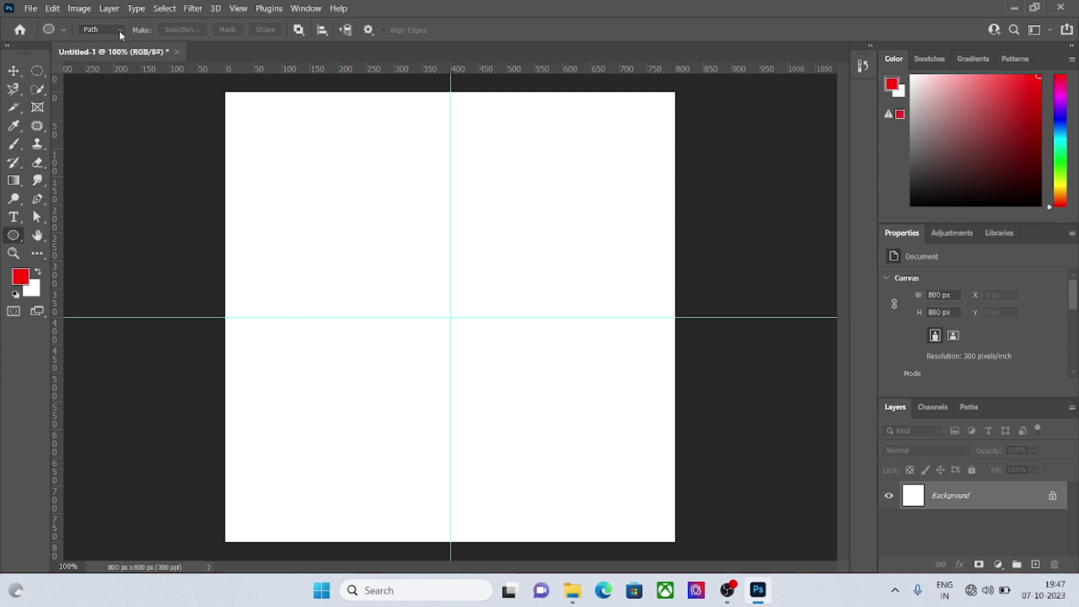
click(99, 30)
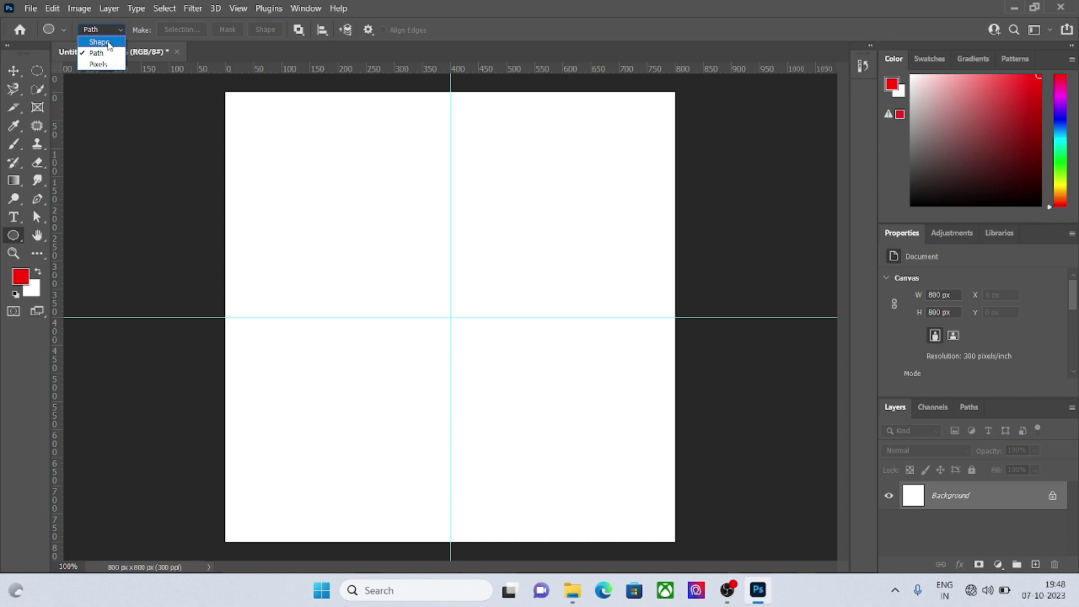
click(99, 42)
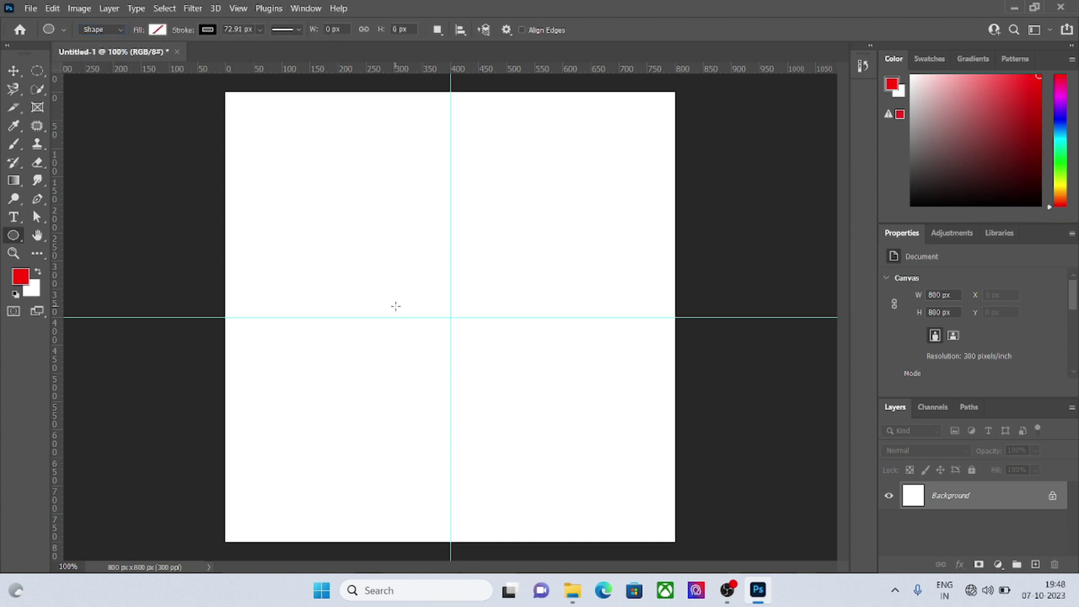
click(451, 318)
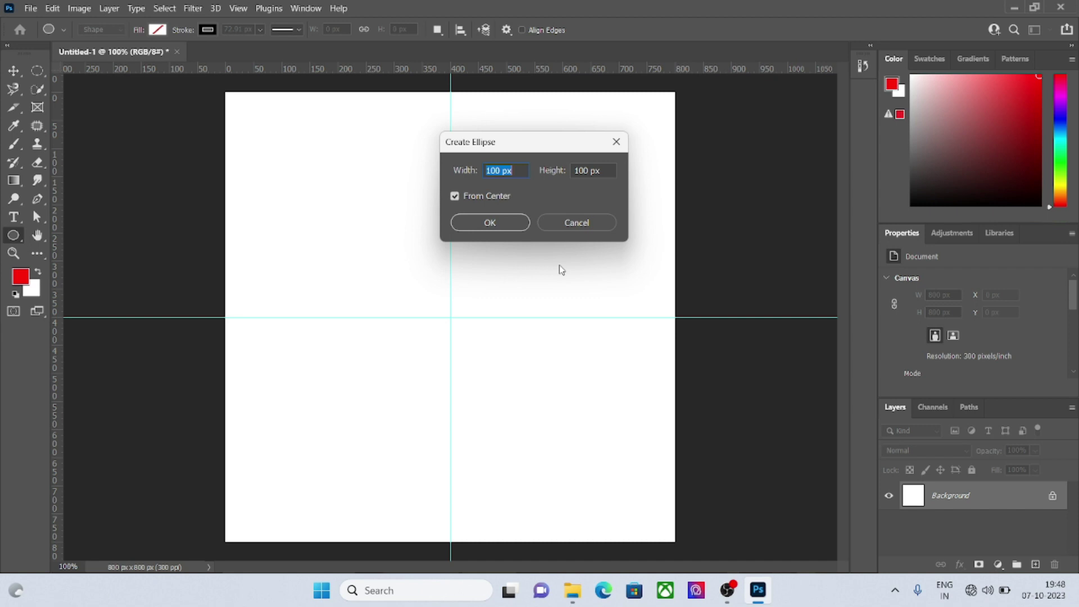
text(800)
key(Tab)
text(800)
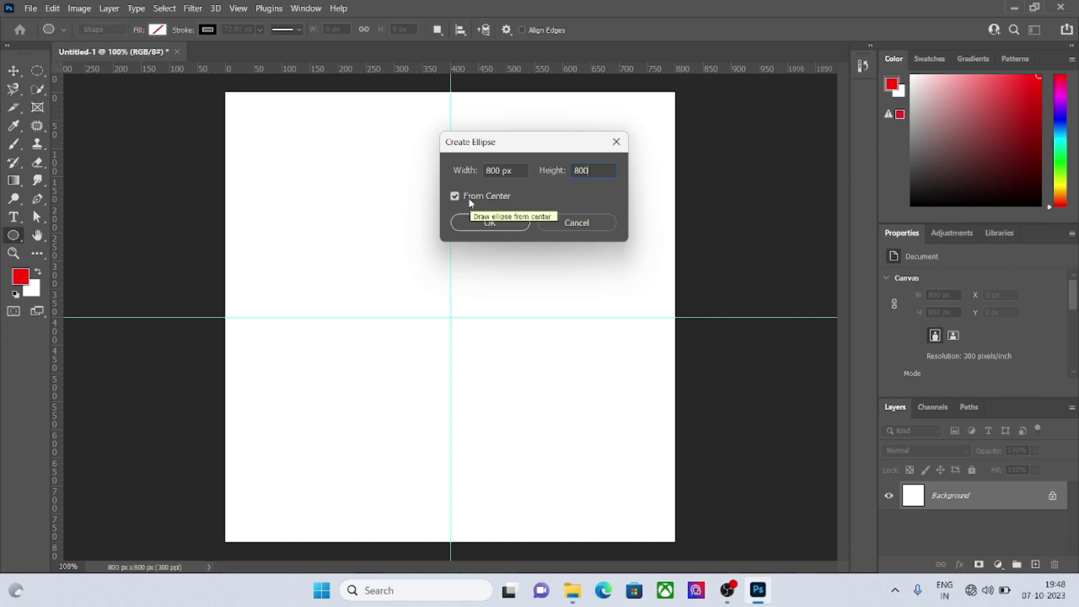
click(495, 225)
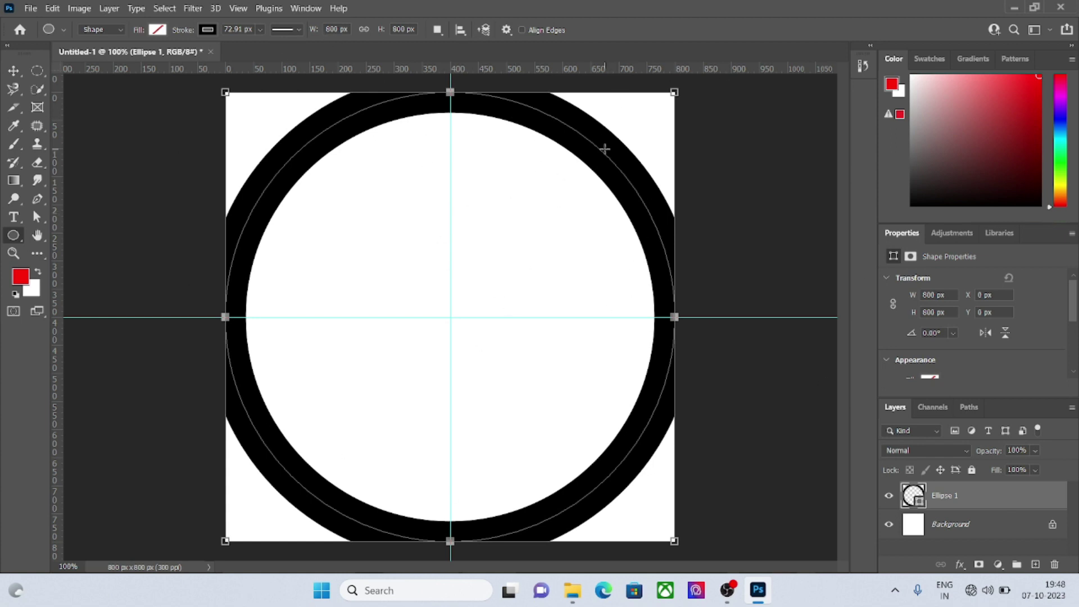
- Fill the 800 px circle with the recently used golden yellow and remove its stroke
click(157, 30)
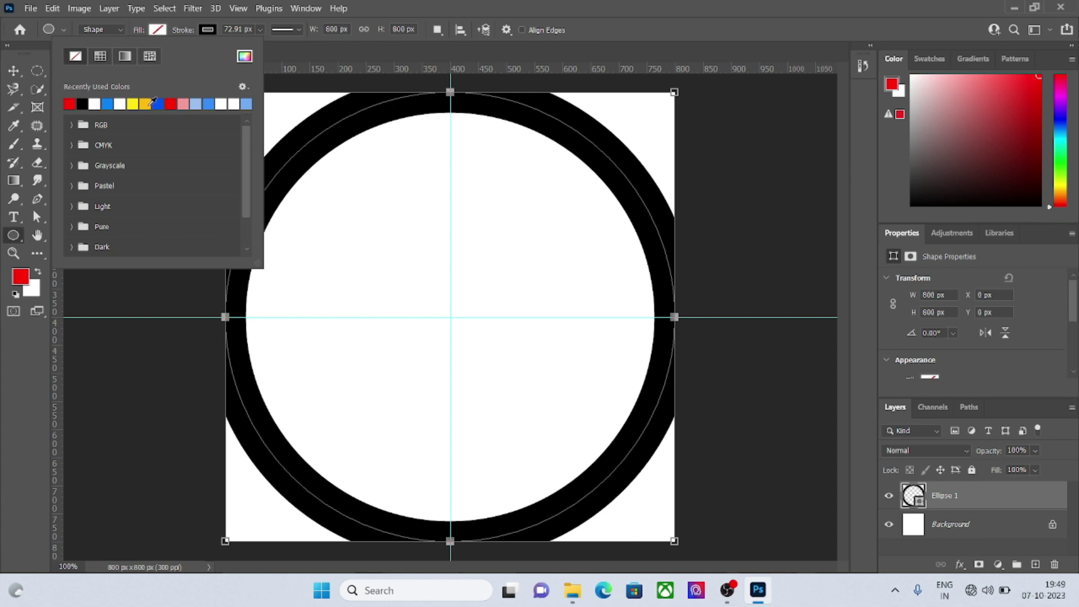
click(146, 104)
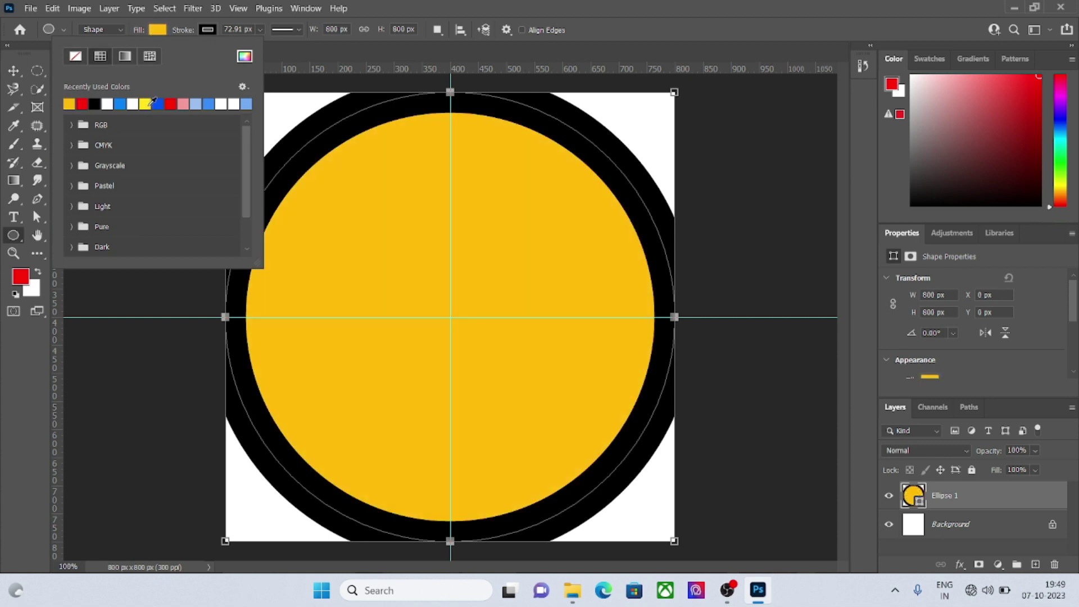
click(208, 29)
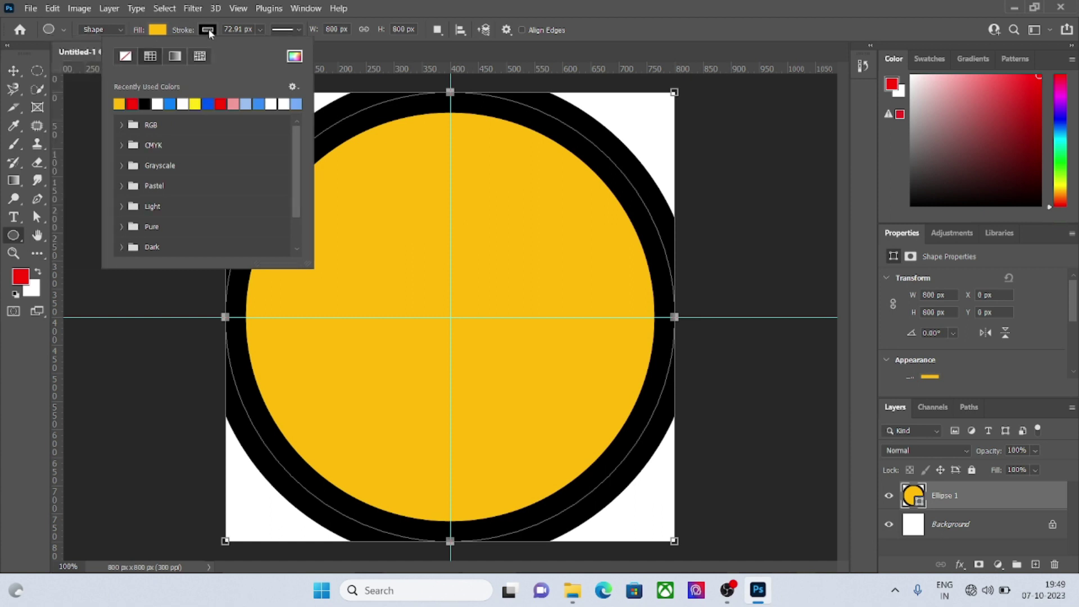
click(128, 60)
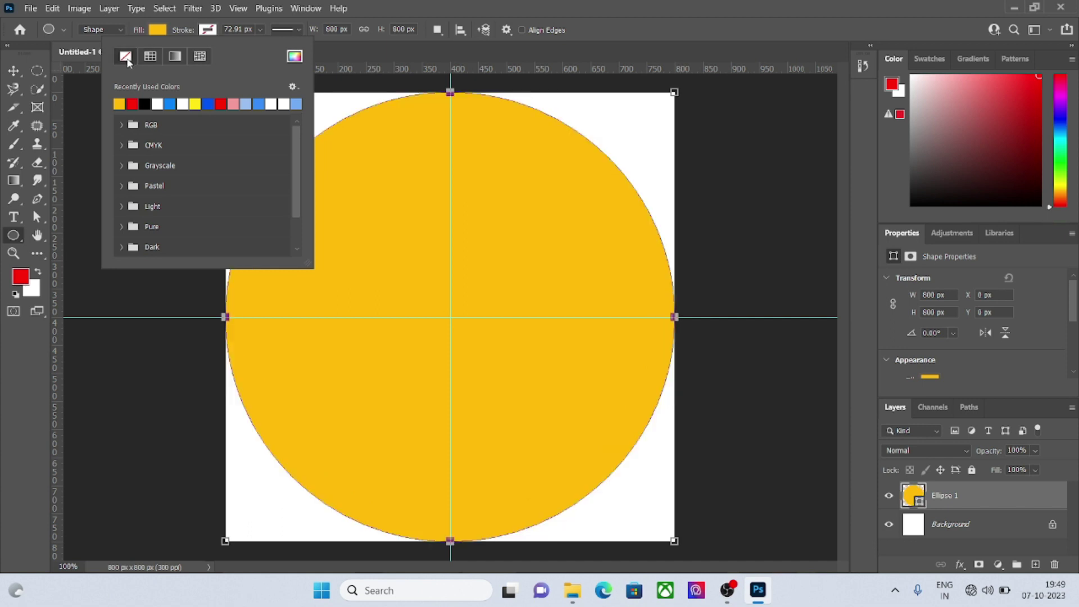
click(14, 71)
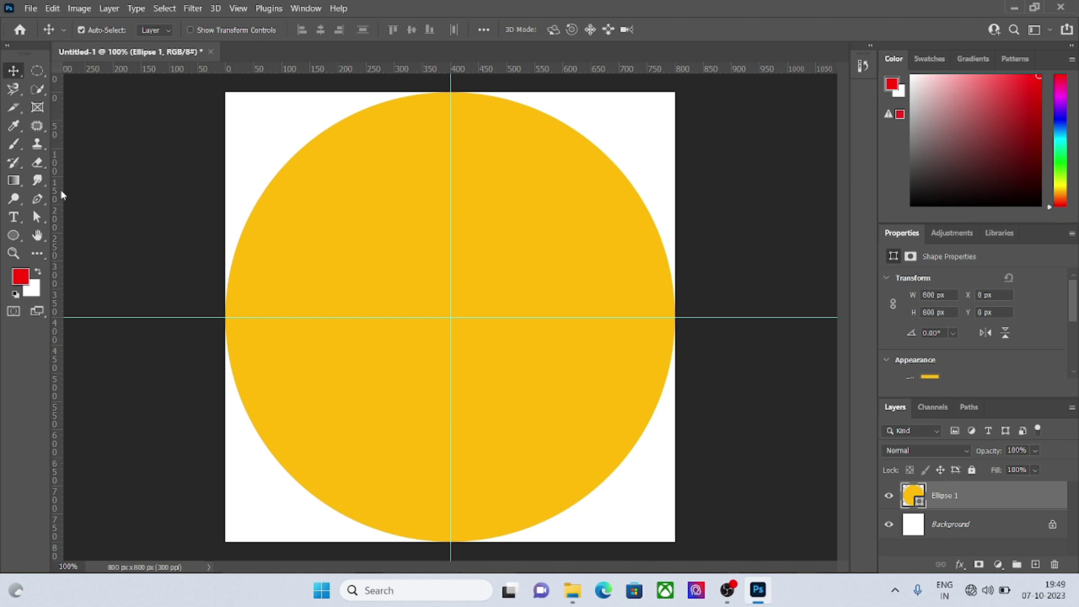
- Create a second circle of 750 x 750 px, drawn from its center at the guide intersection
click(16, 238)
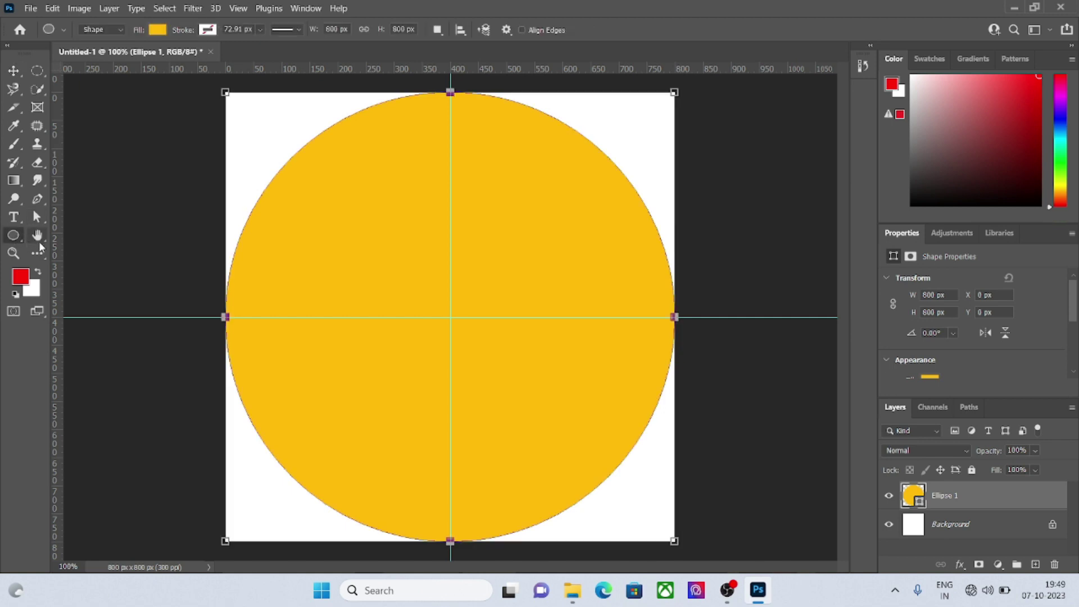
click(450, 319)
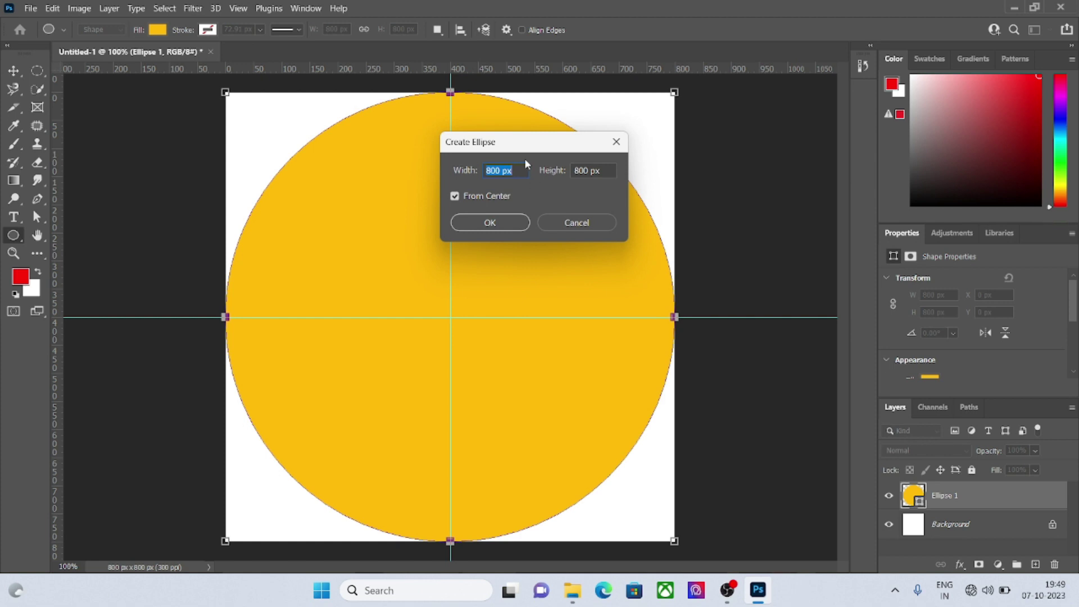
text(750)
key(Tab)
text(750)
click(493, 226)
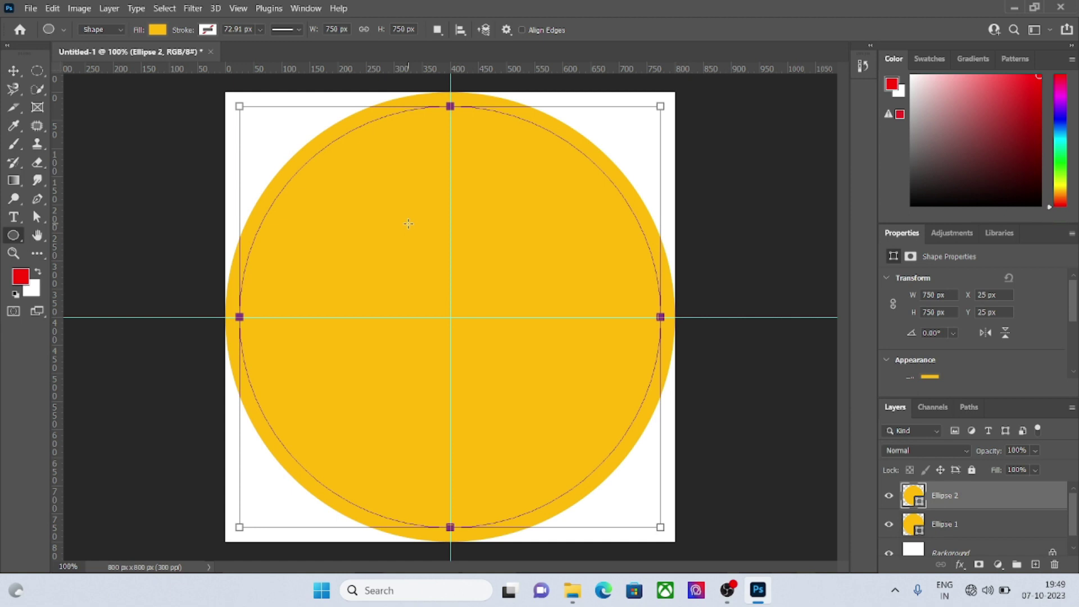
- Give the 750 px circle a white stroke about 12.87 px wide
click(214, 30)
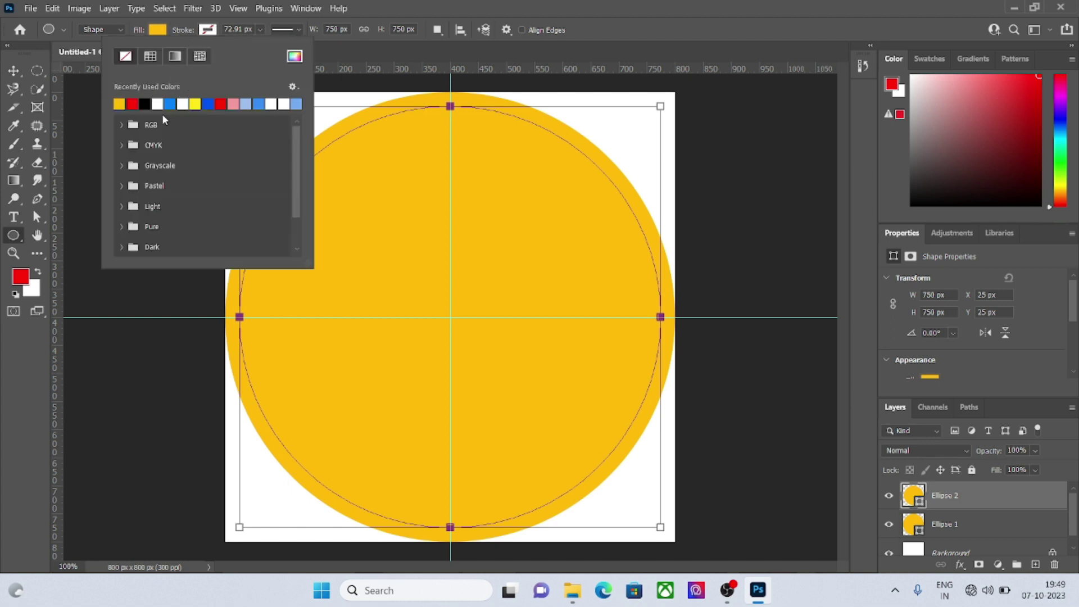
click(158, 103)
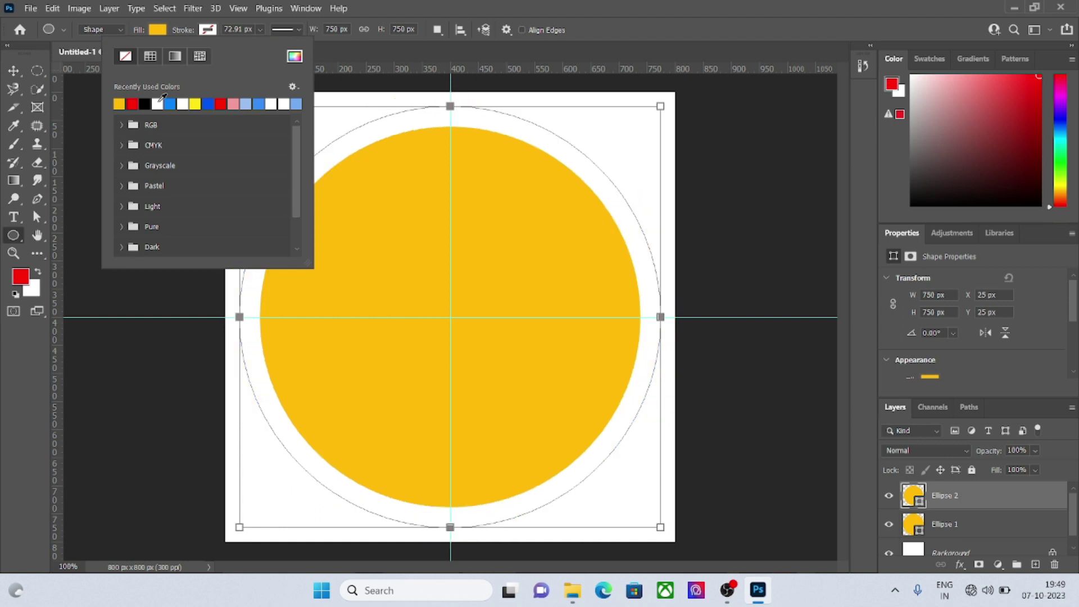
click(261, 27)
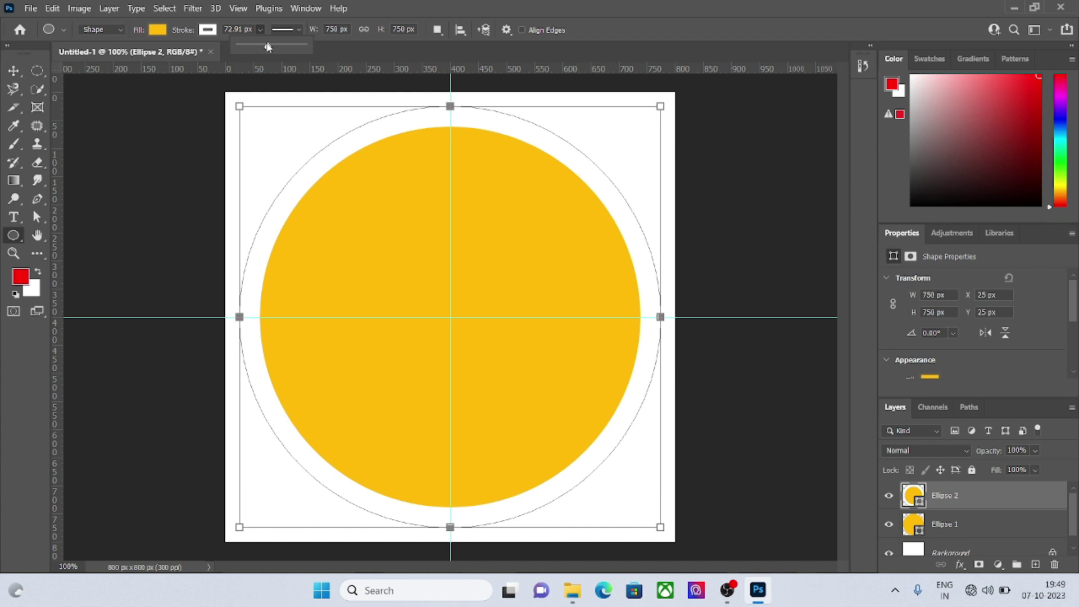
drag(269, 48, 253, 47)
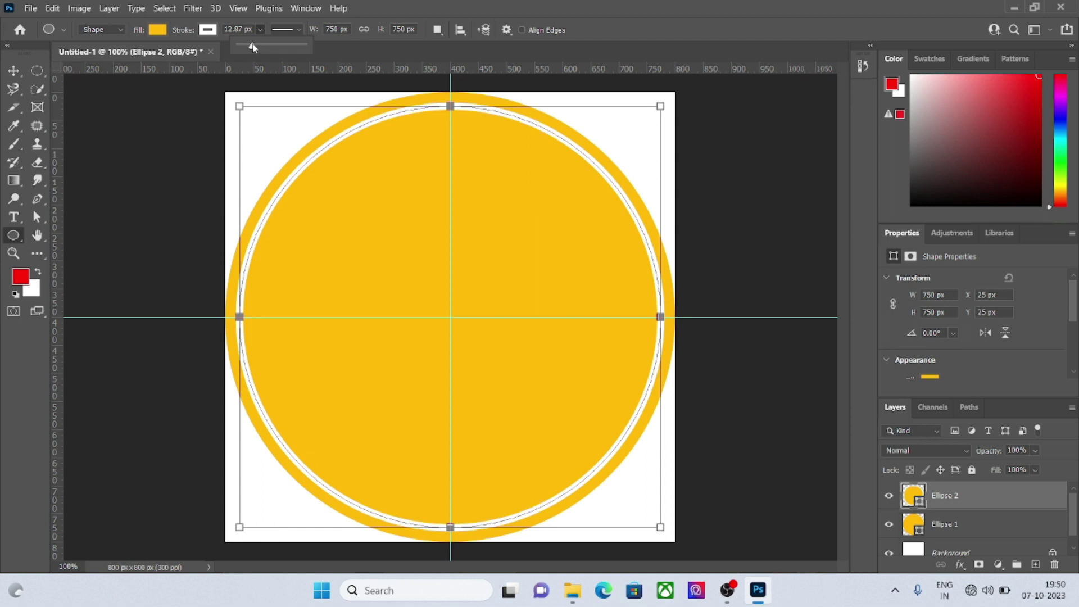
- Create a third circle of 550 x 550 px with the Ellipse tool, drawn from its center at the guide intersection
click(12, 72)
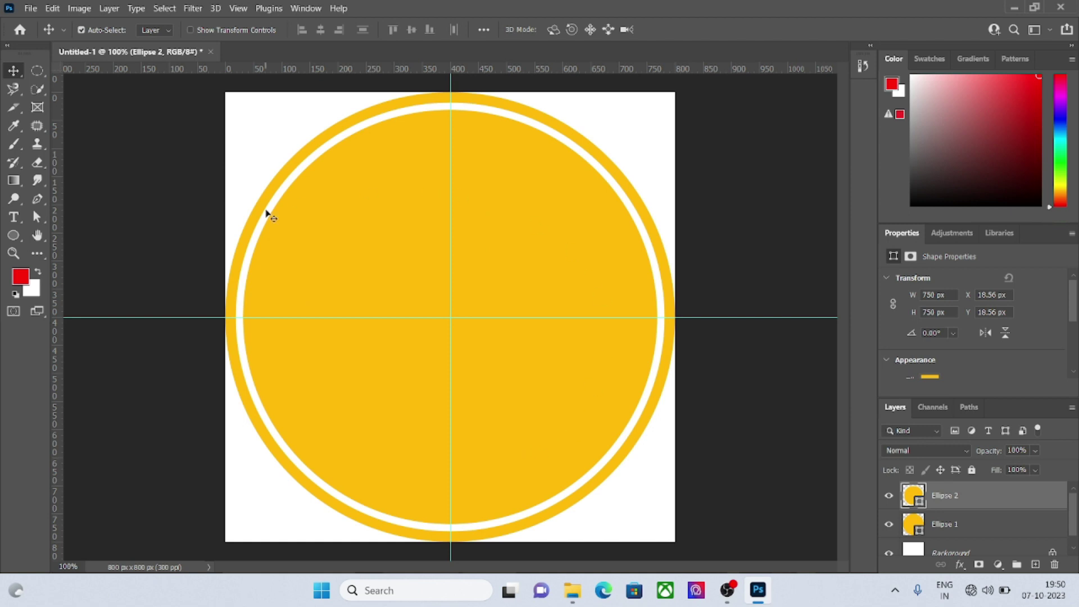
click(12, 237)
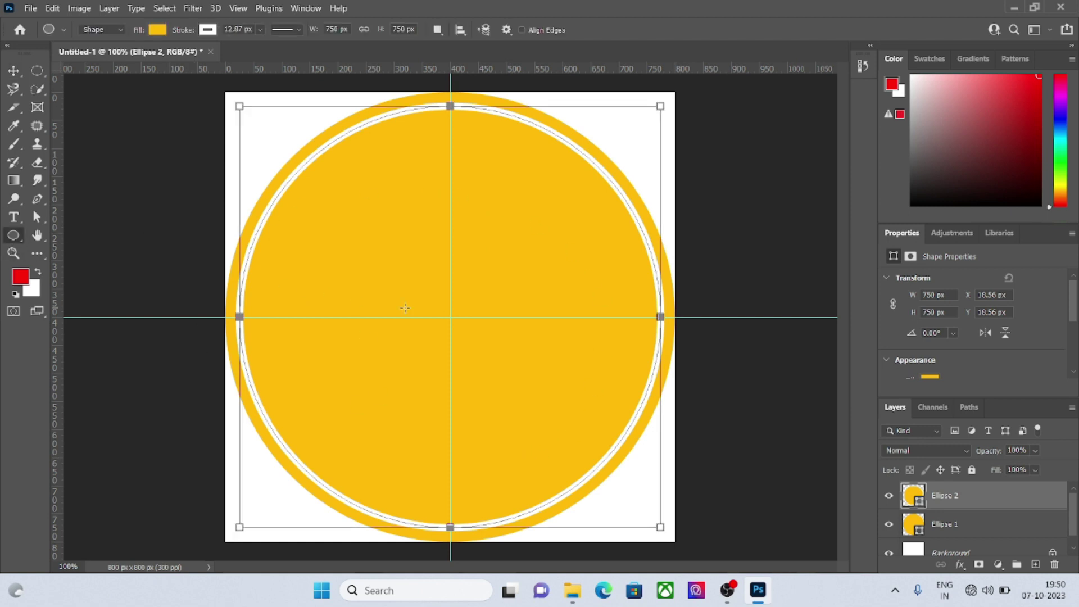
click(449, 319)
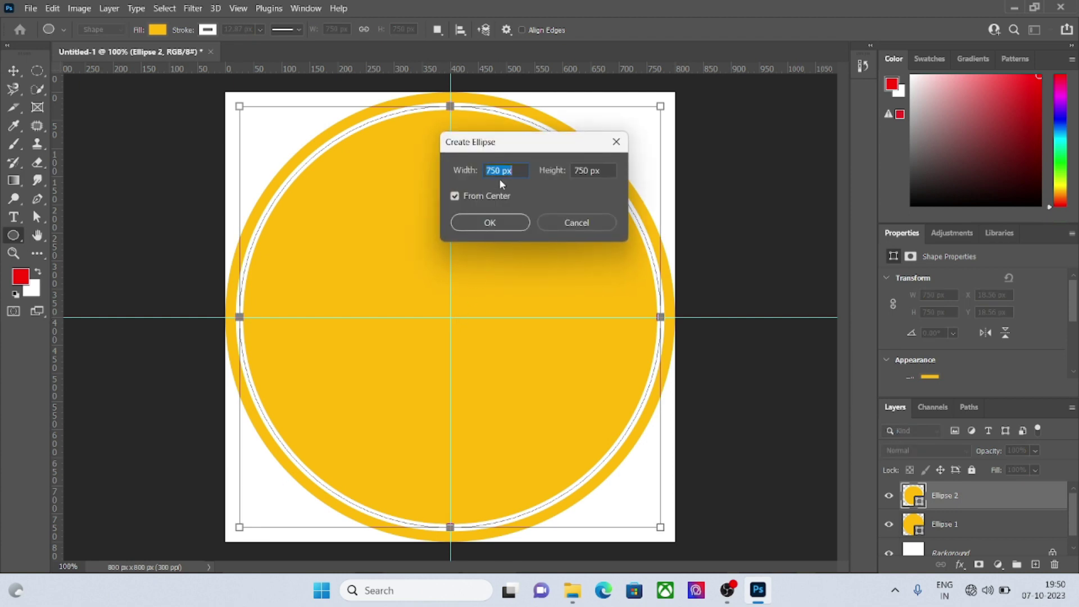
text(550)
click(574, 163)
text(550)
click(514, 224)
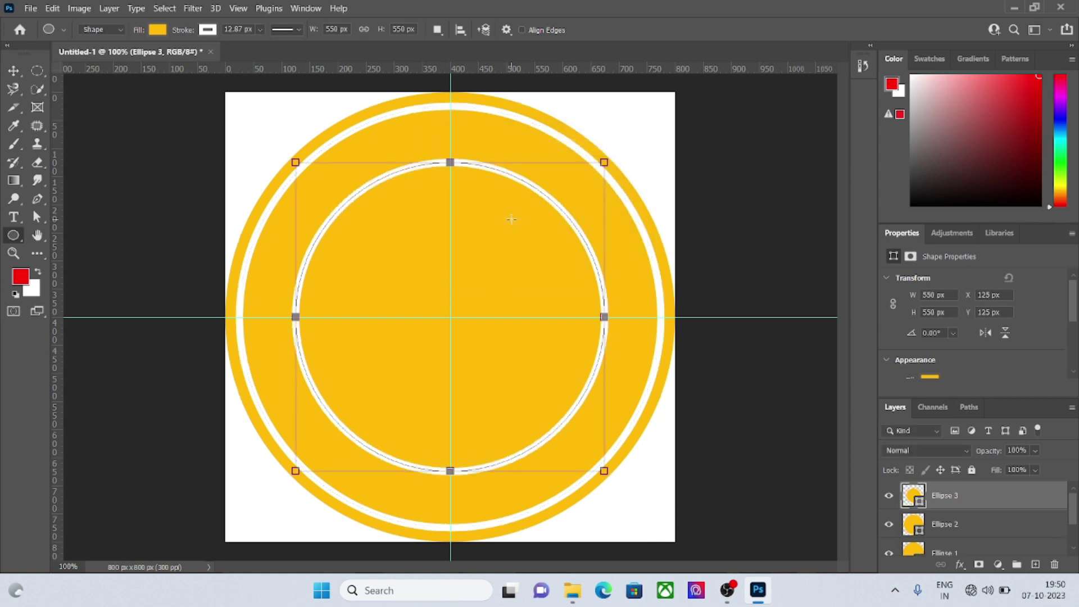
click(8, 72)
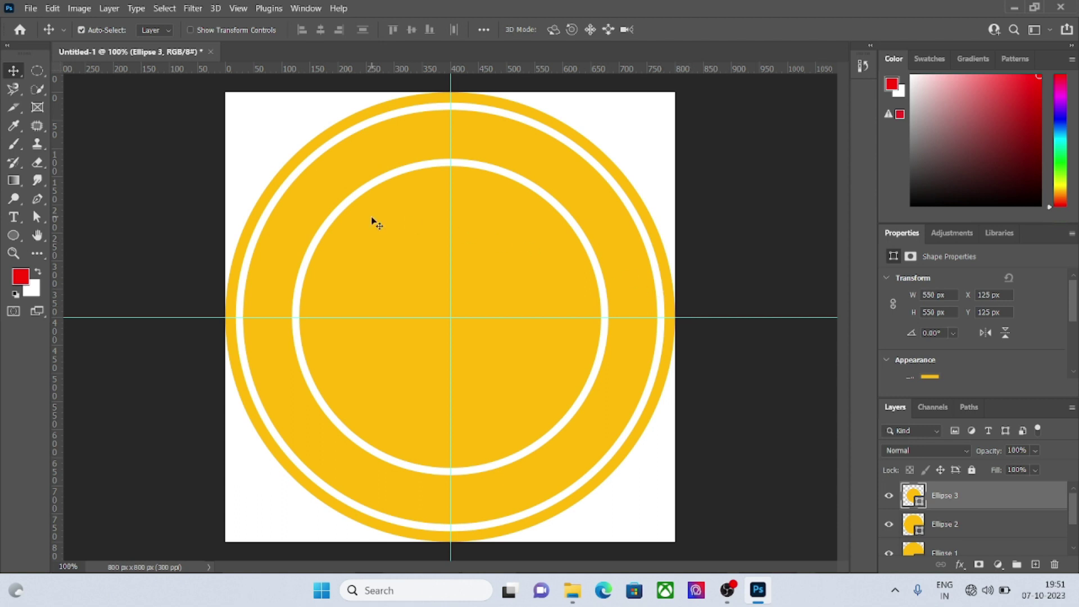
- Set the Ellipse tool to Path mode and create a 600 x 600 px circular path from its center at the guide intersection
click(9, 239)
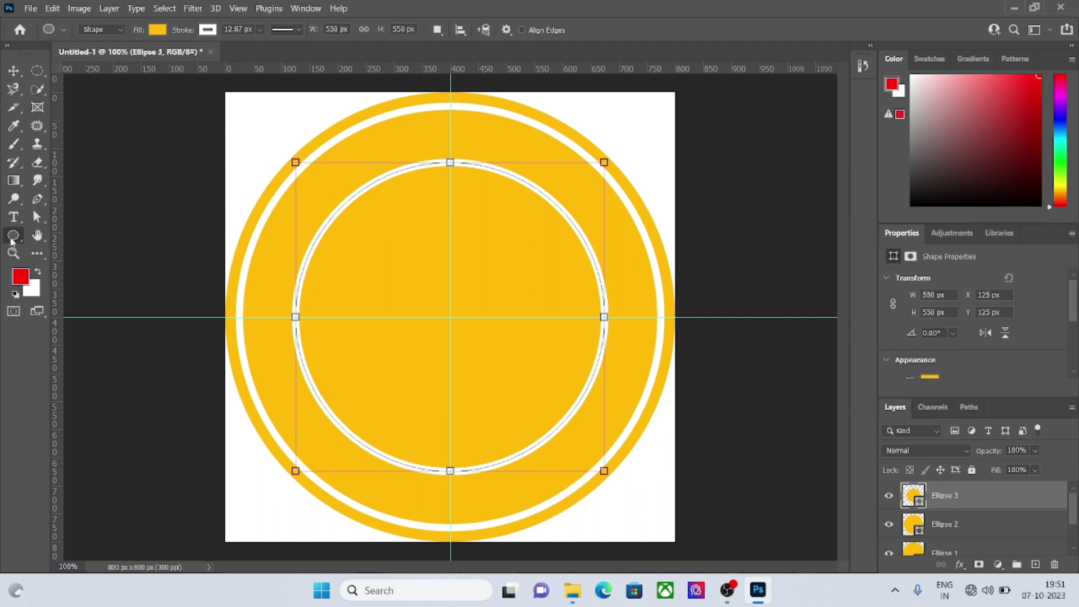
right_click(9, 239)
click(48, 251)
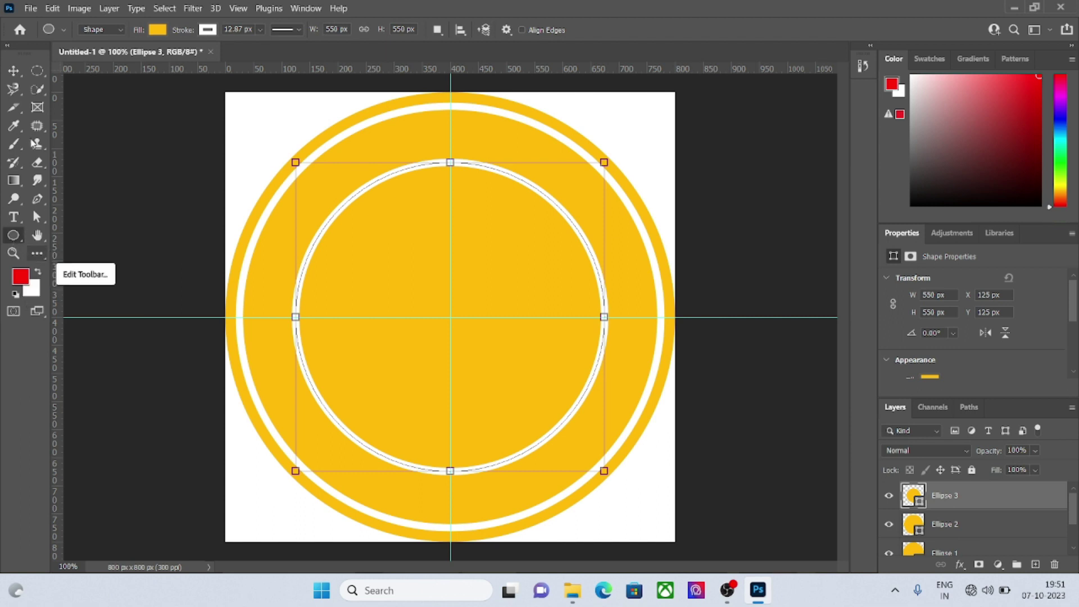
click(111, 34)
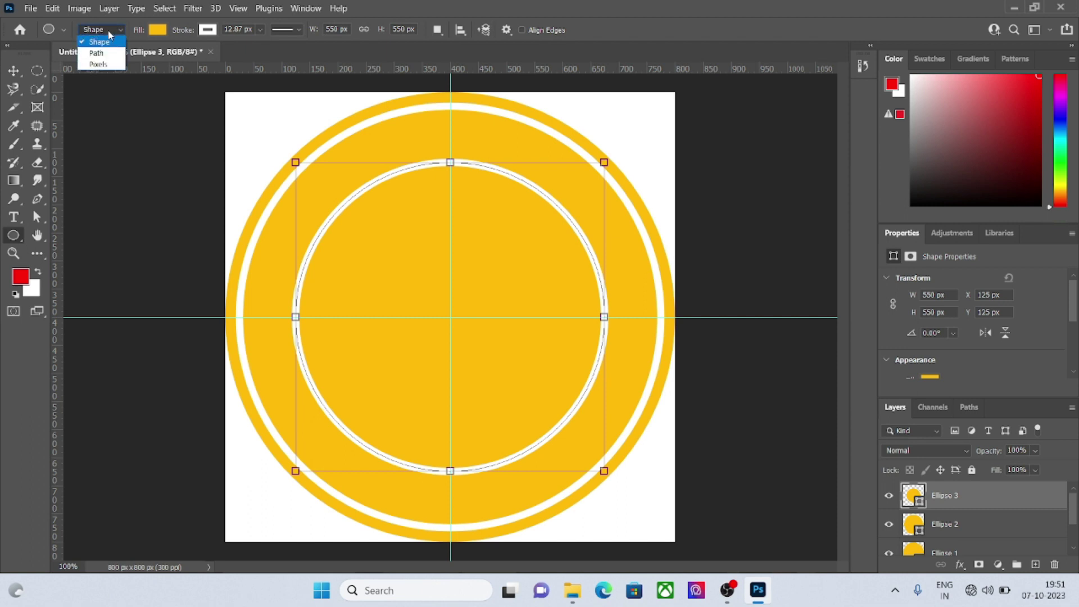
click(112, 53)
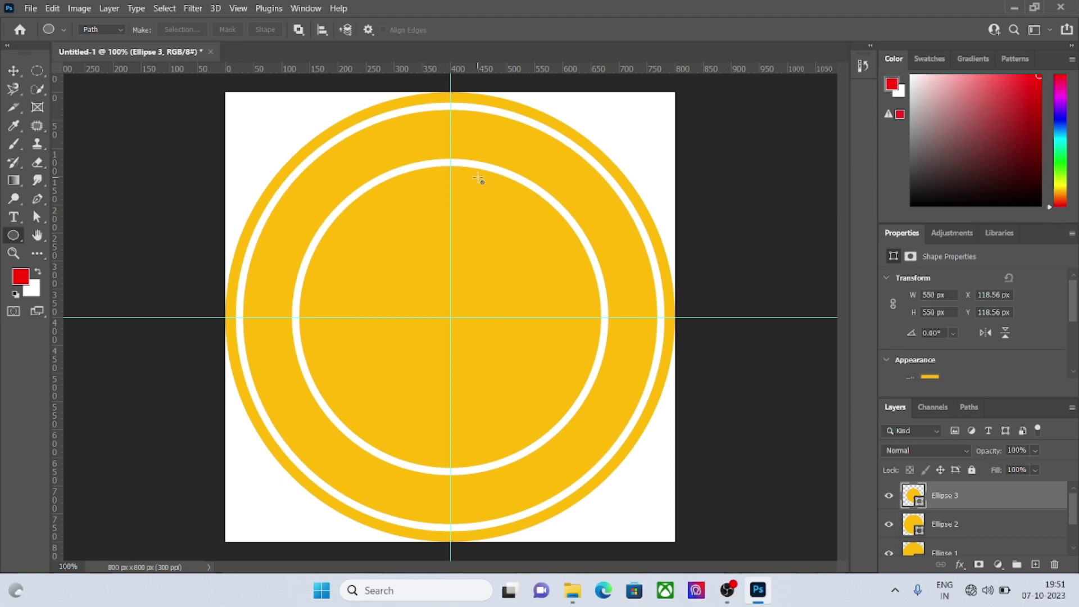
click(451, 319)
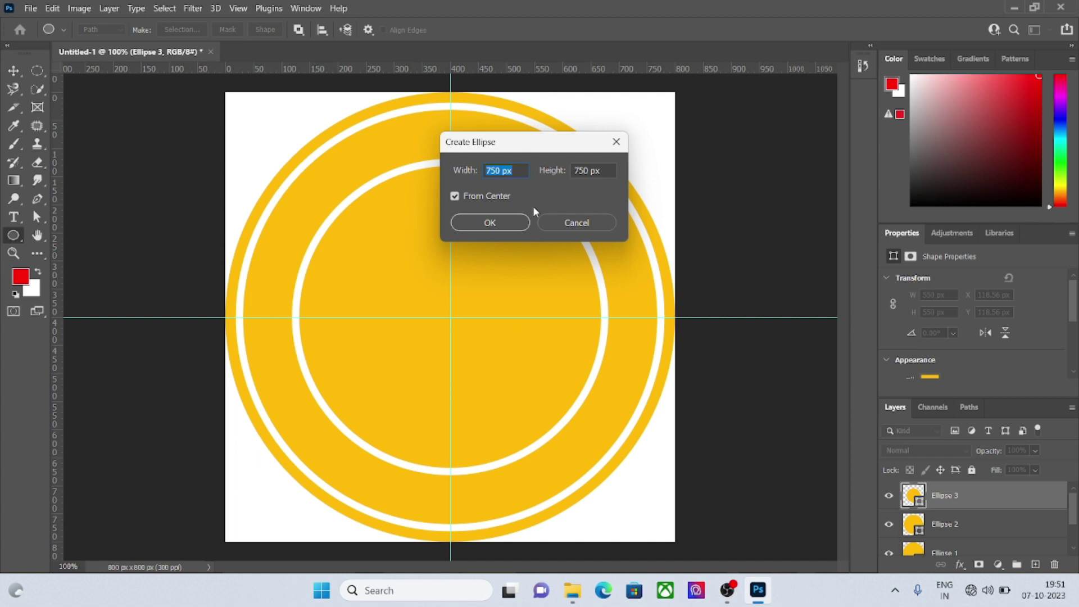
text(600)
click(596, 171)
text(600)
click(484, 222)
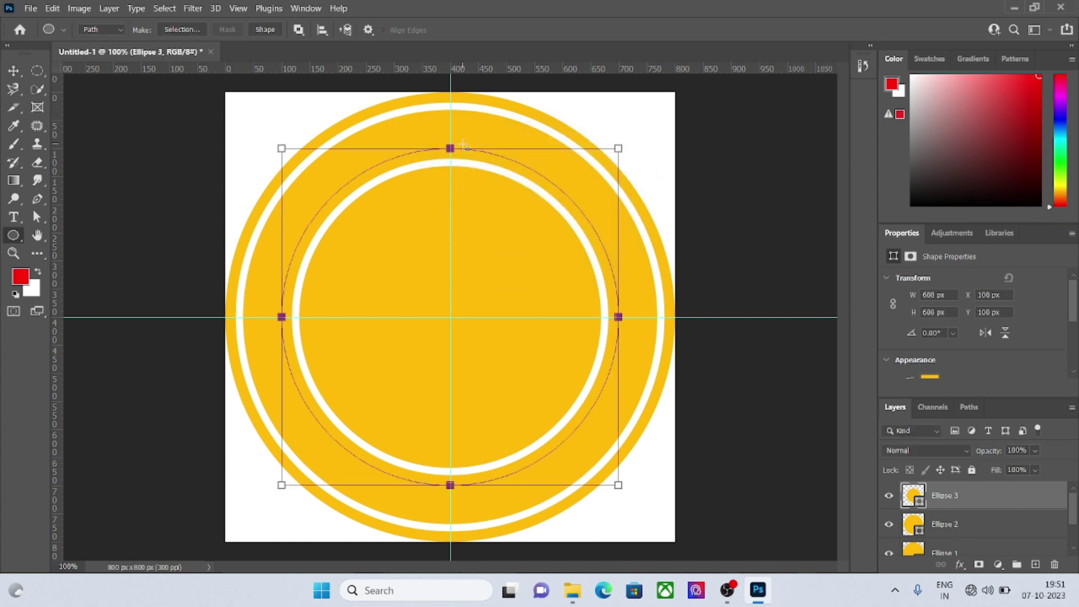
- Add the horizontal text "TYPE YOUR COMPANY NAME" along the circular path, starting at the path's topmost point
click(10, 218)
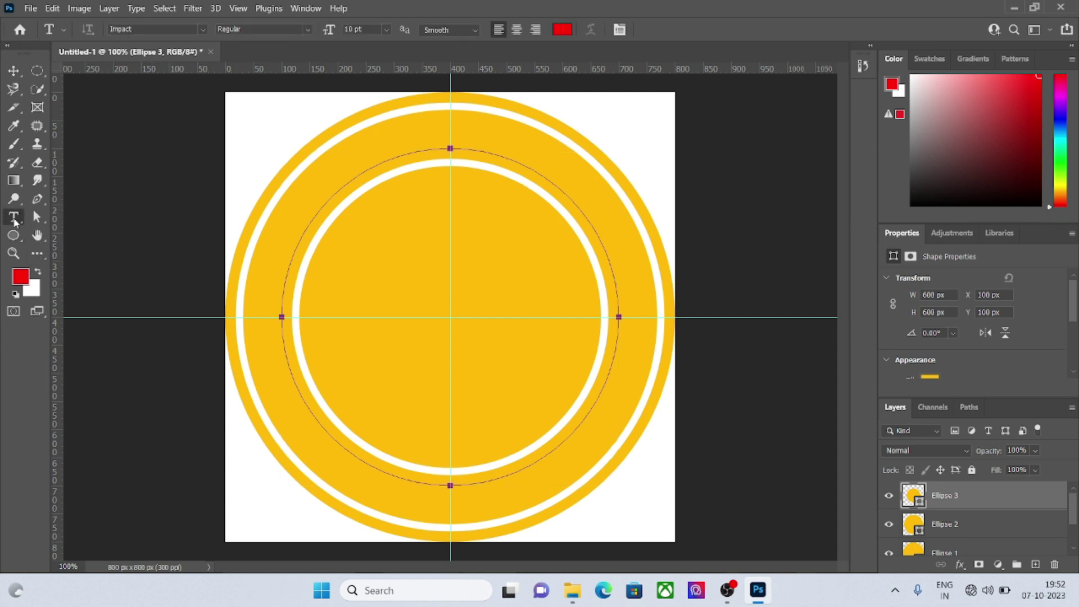
right_click(15, 222)
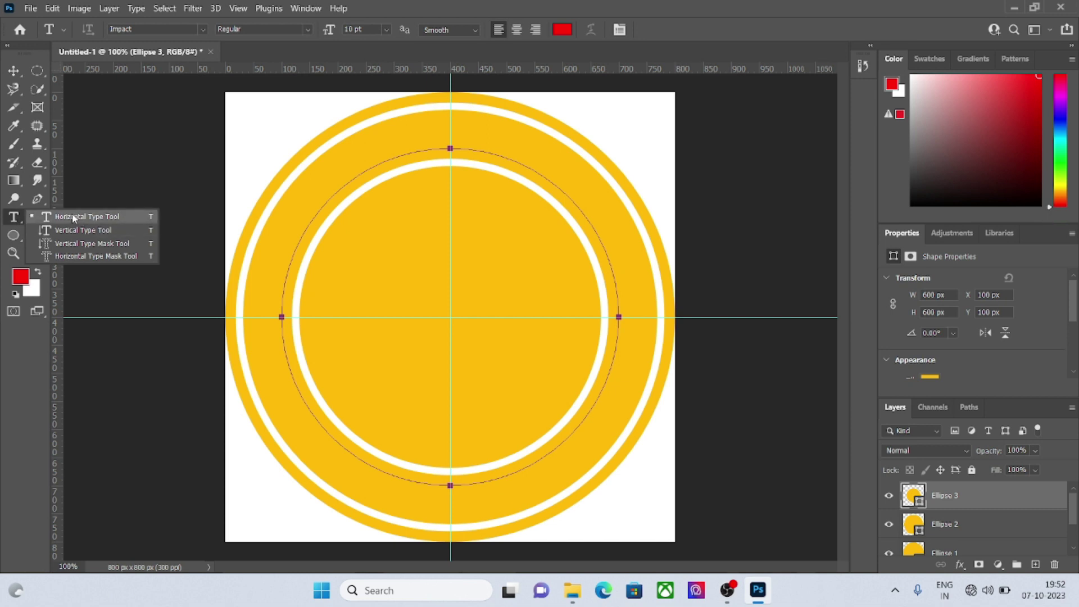
click(104, 220)
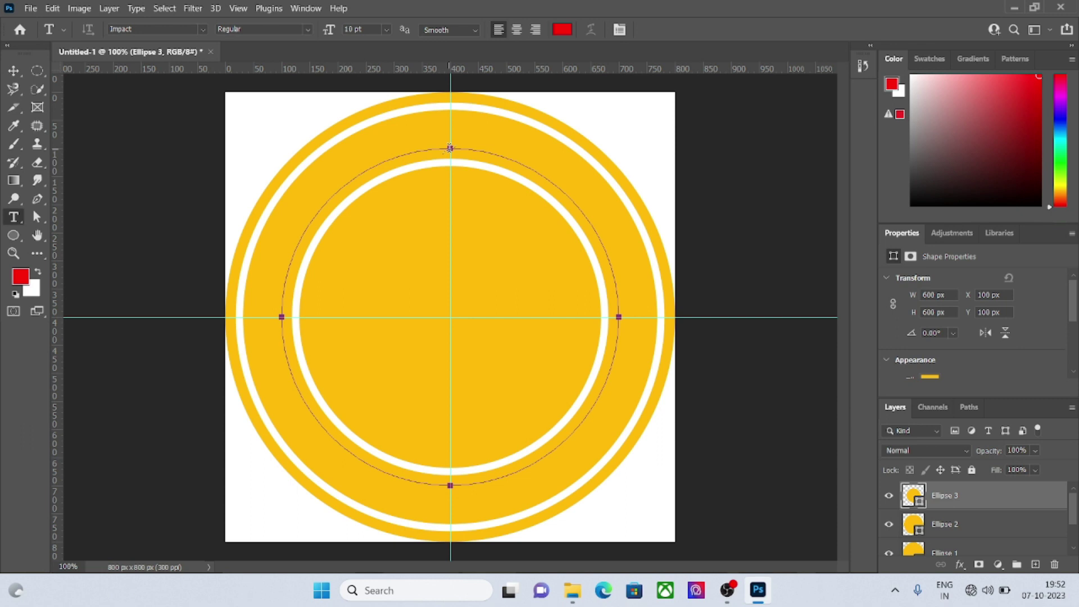
click(450, 147)
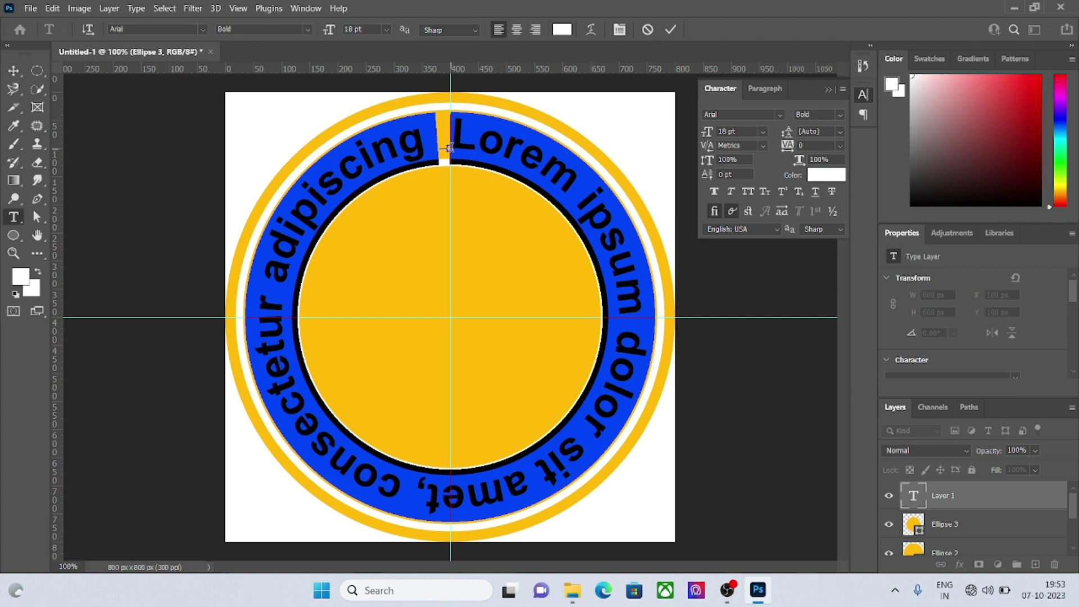
text(TYPE)
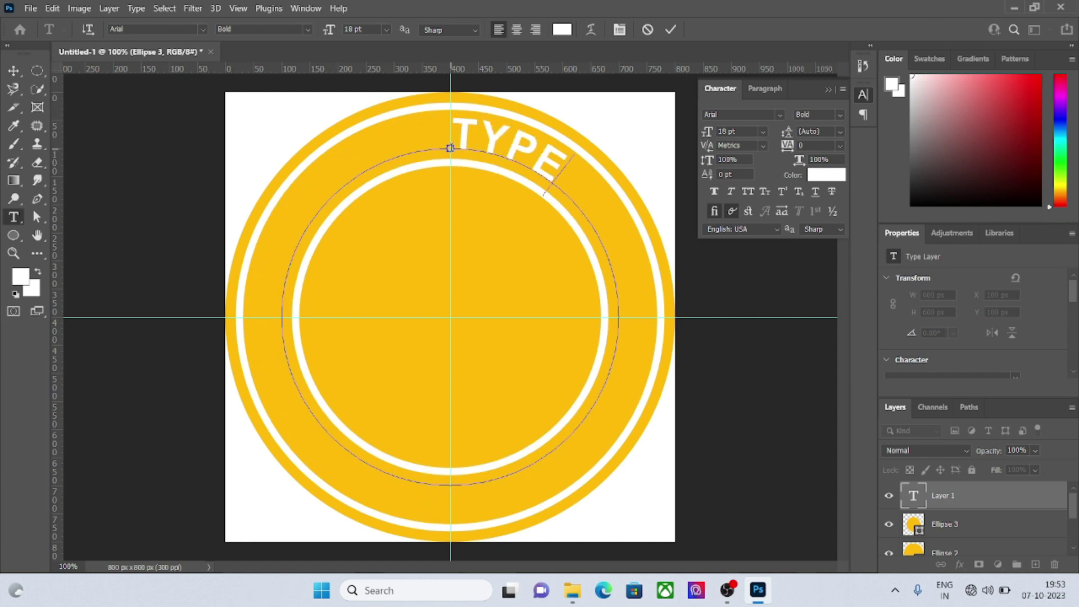
text( YOU)
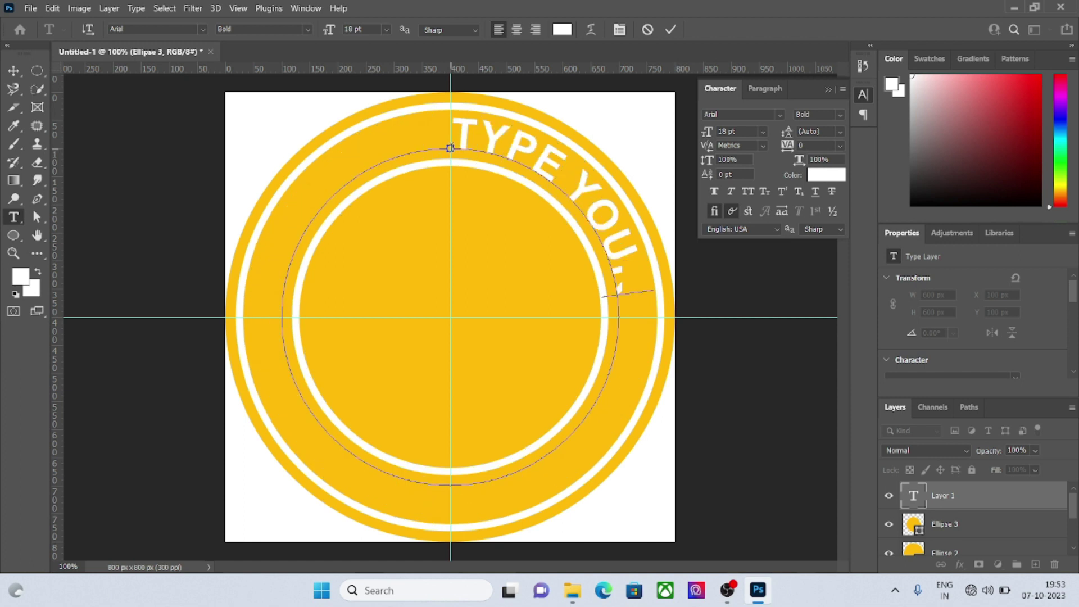
text(R COM)
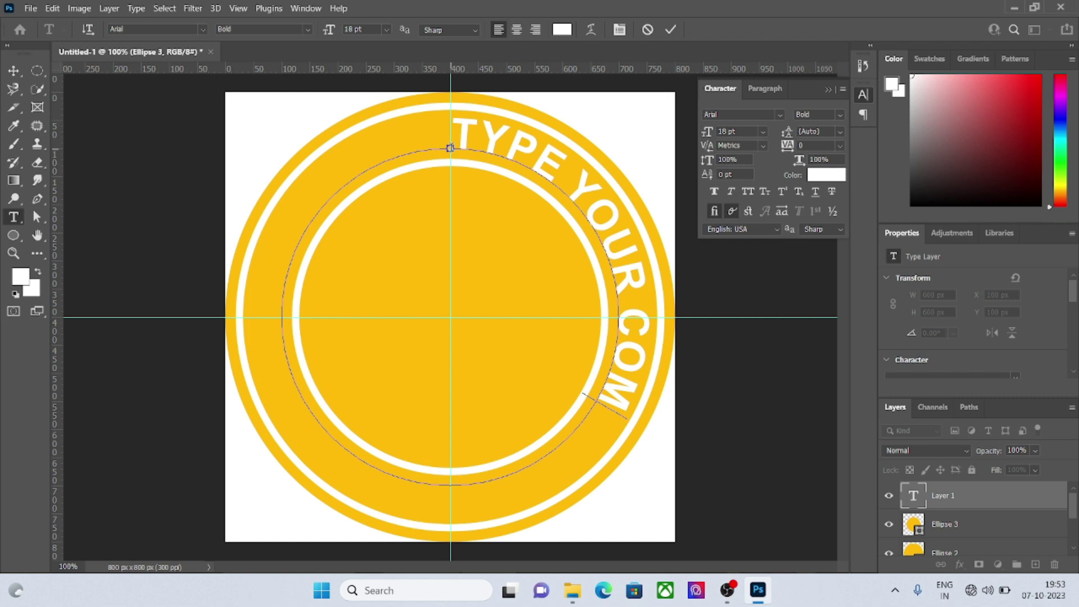
text(PANY NAME)
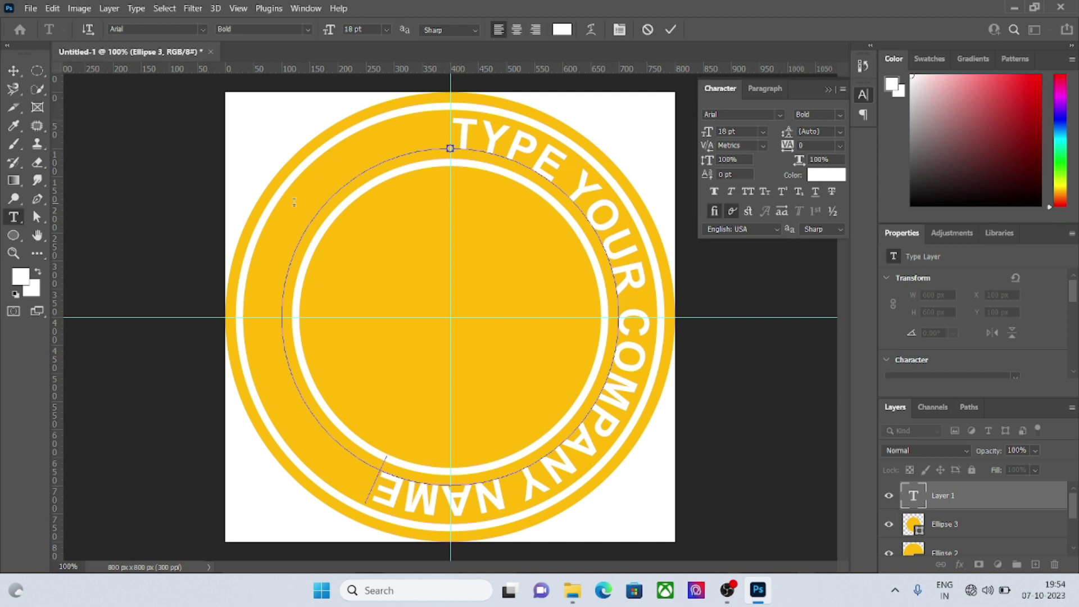
triple_click(508, 137)
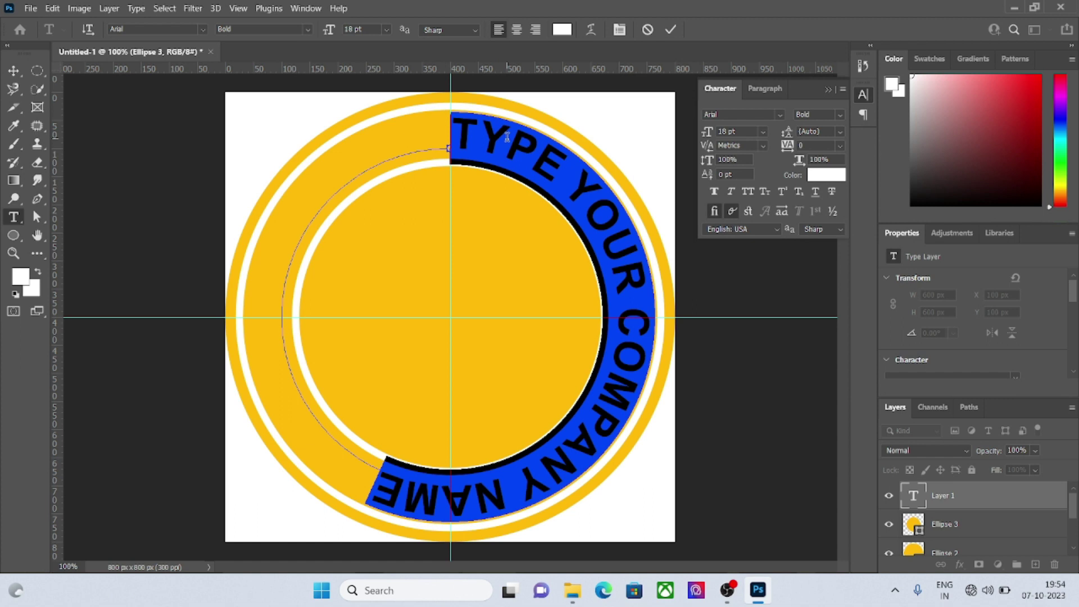
click(508, 137)
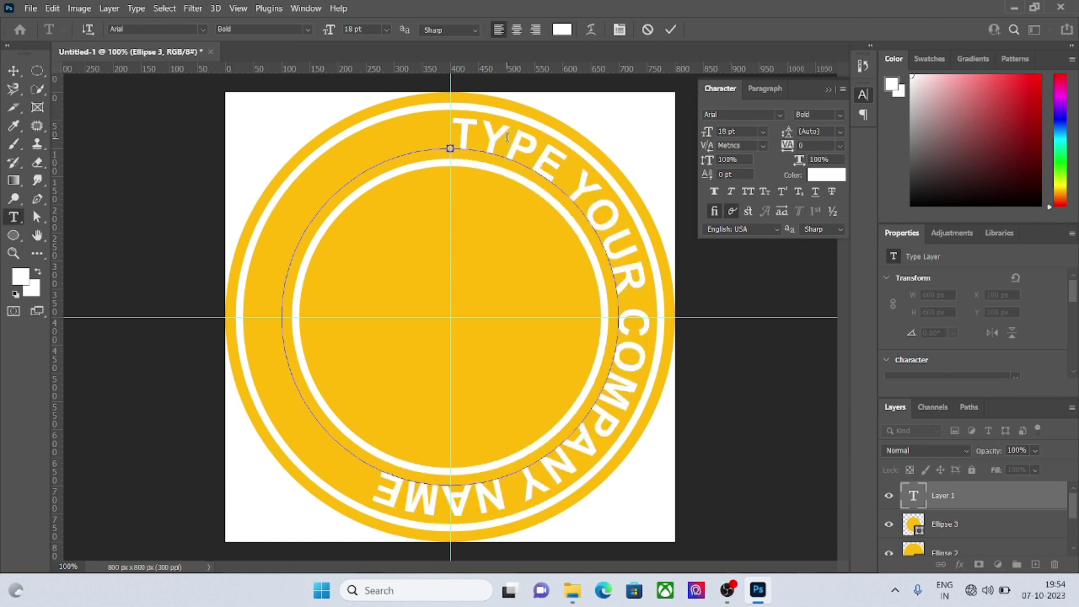
key(ctrl)
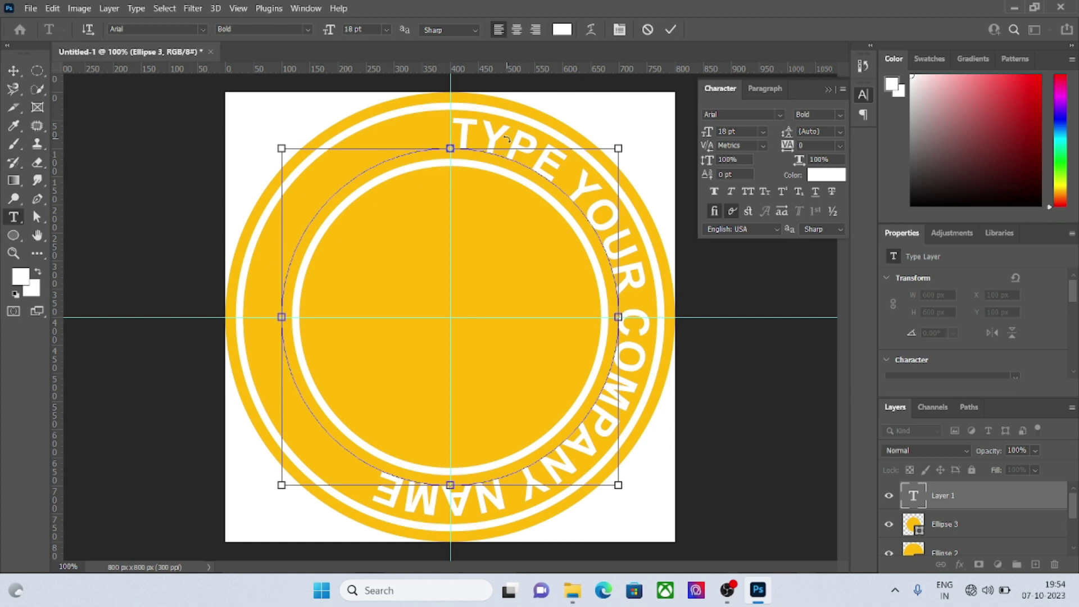
key(ctrl+a)
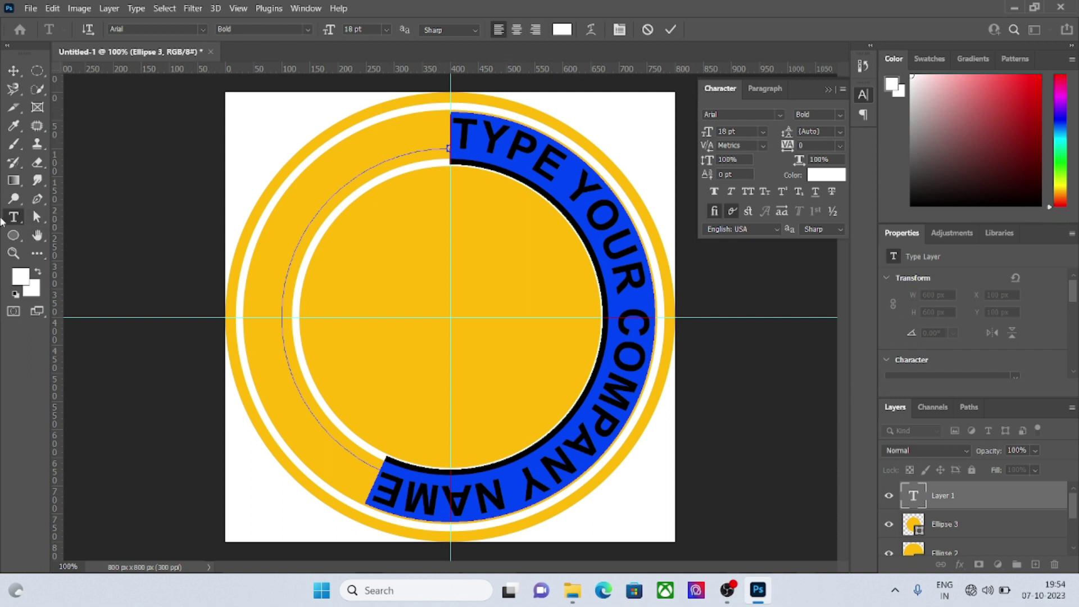
- Commit the circular text and switch to the Direct Selection tool
click(37, 218)
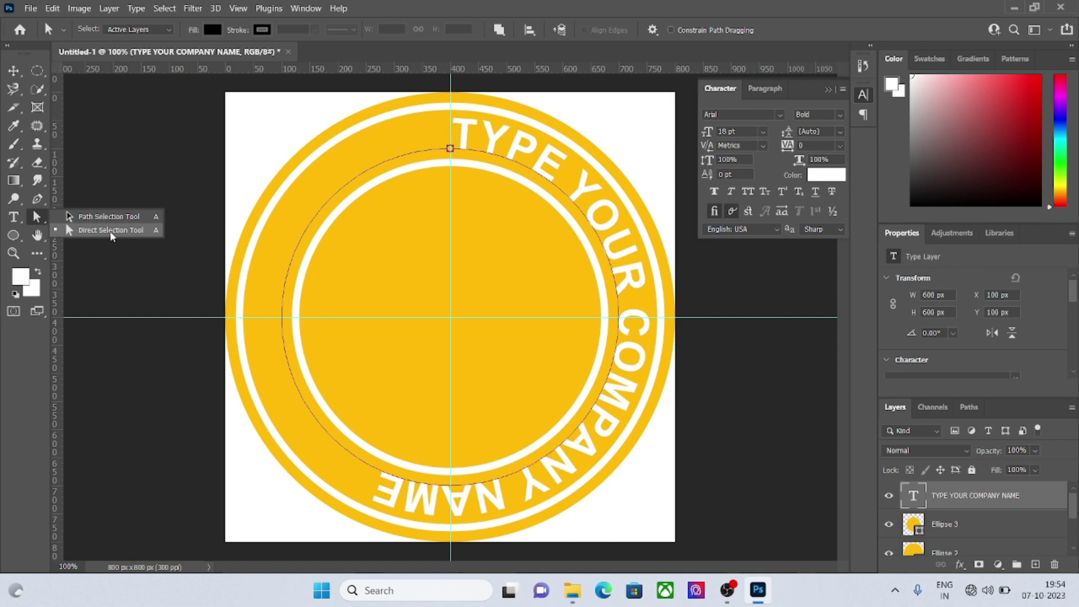
click(111, 235)
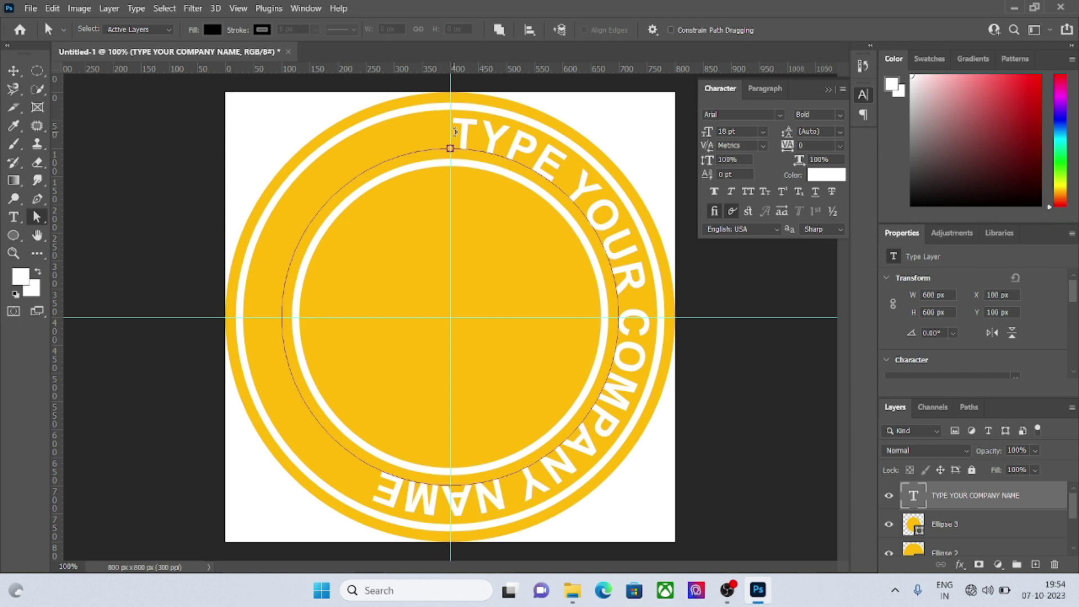
drag(455, 132, 262, 295)
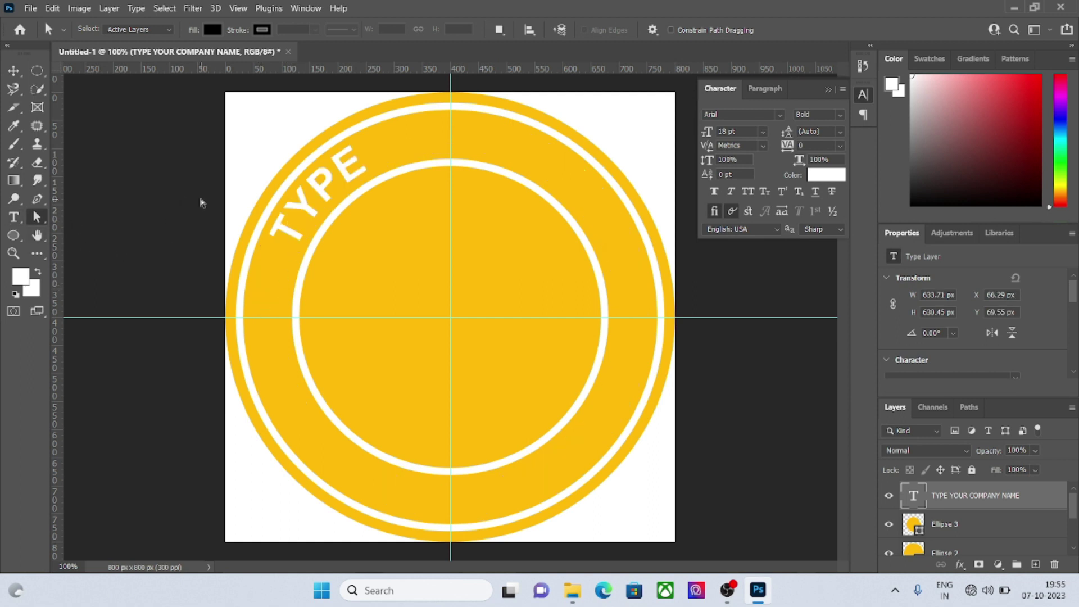
key(ctrl+z)
key(ctrl+z)
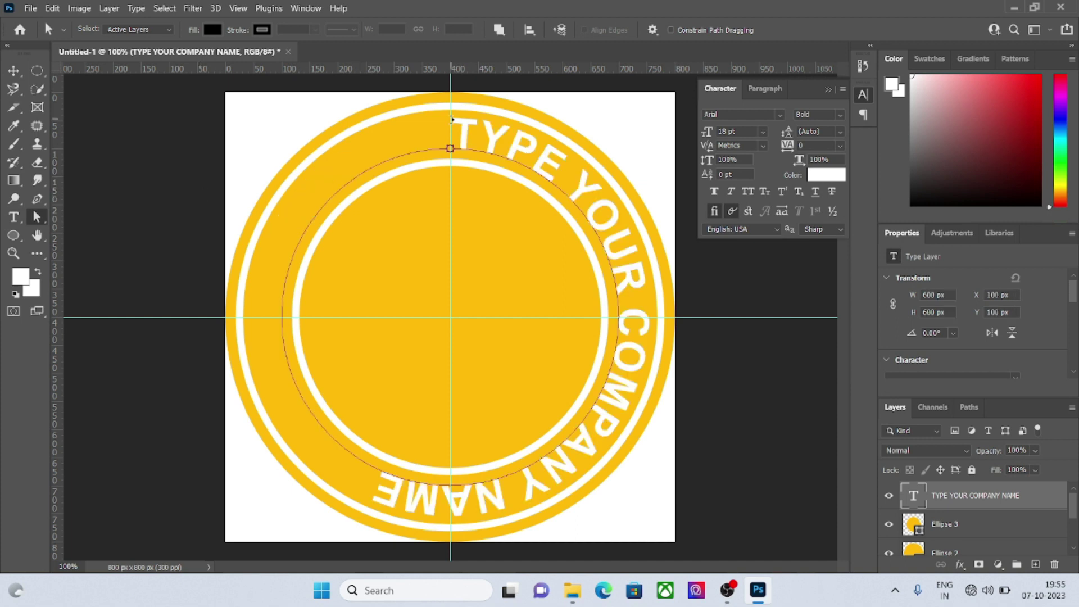
- Move the path text's start point to the circle's leftmost point and its end point to the rightmost point, spanning the upper half
drag(452, 148, 225, 312)
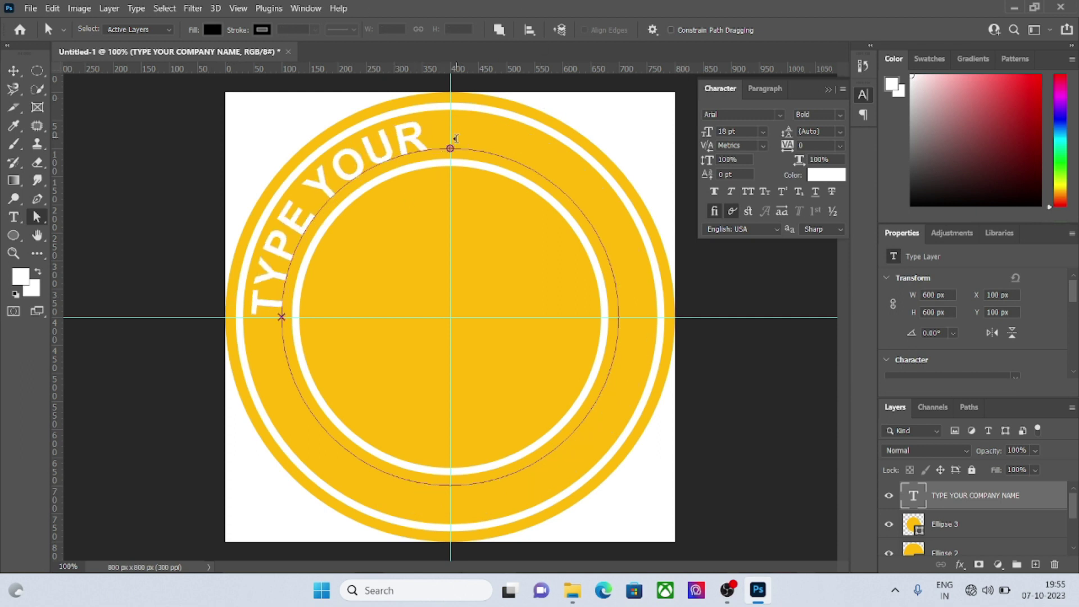
mouse_move(456, 139)
mouse_down()
mouse_move(624, 230)
mouse_move(650, 311)
mouse_up()
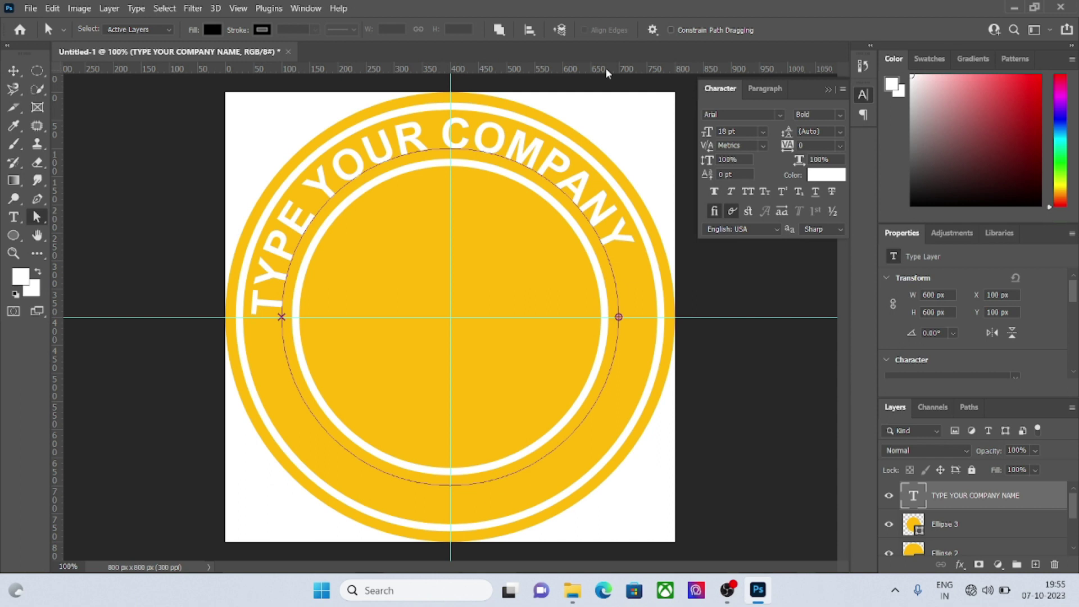
- Reduce the font size of "TYPE YOUR COMPANY" and then of the word "NAME" to 14 pt with the Type tool
click(15, 218)
triple_click(377, 150)
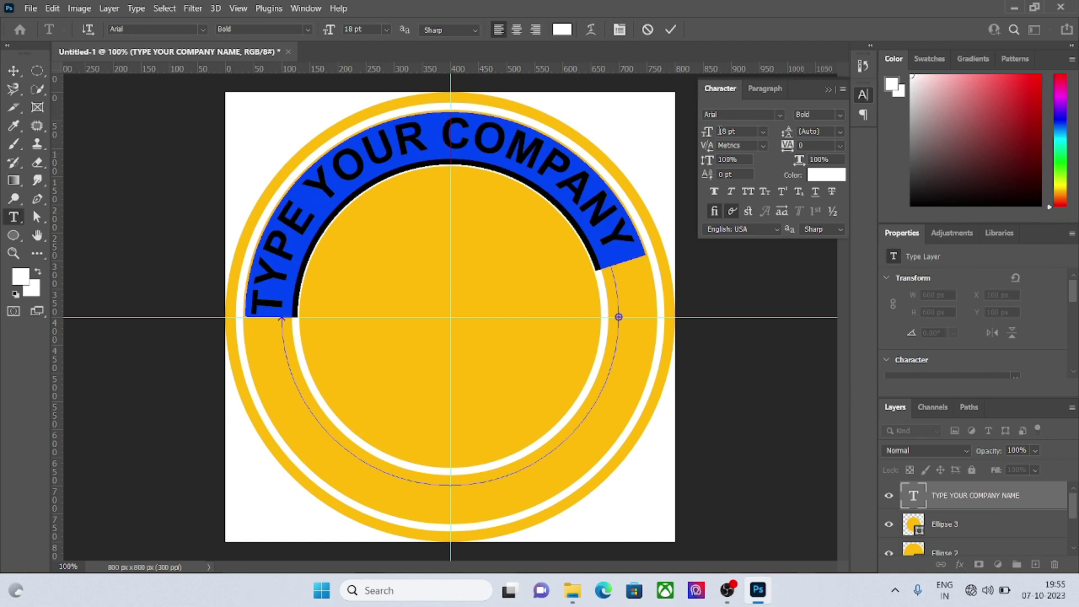
drag(711, 137, 709, 137)
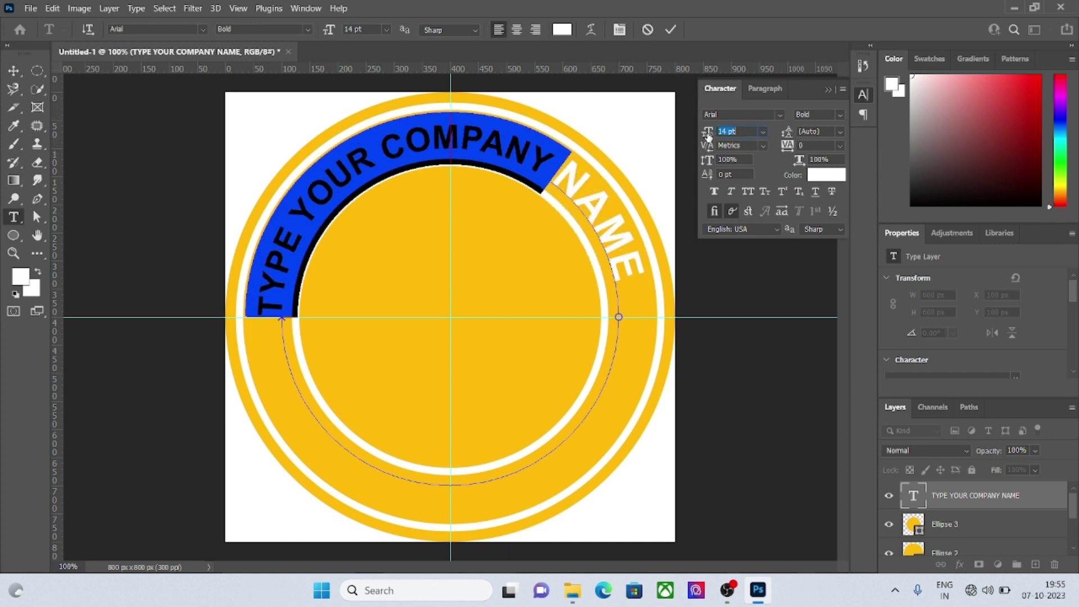
double_click(600, 198)
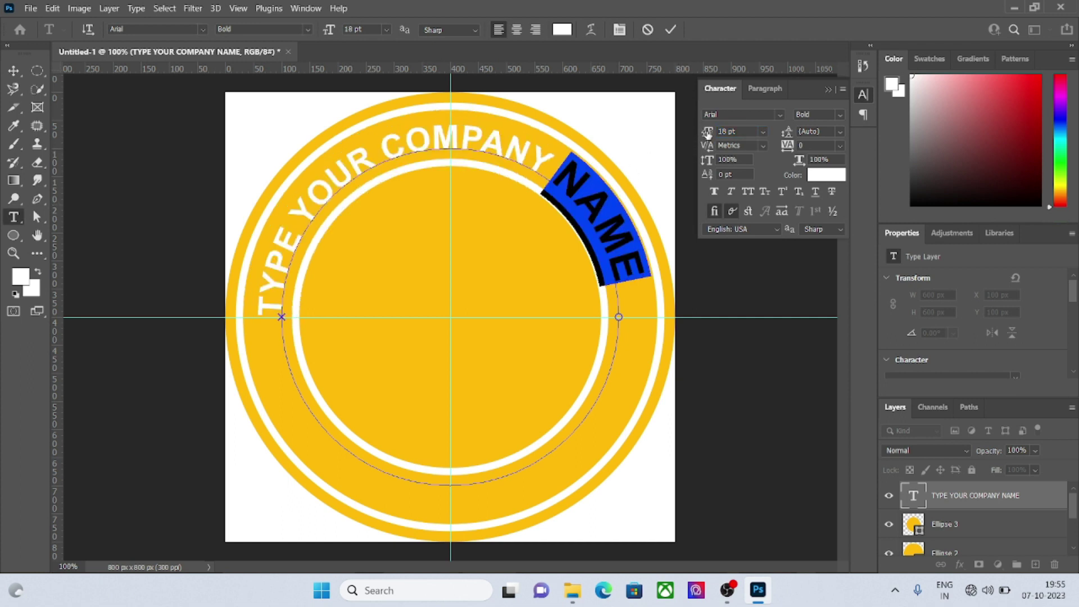
drag(707, 132, 697, 133)
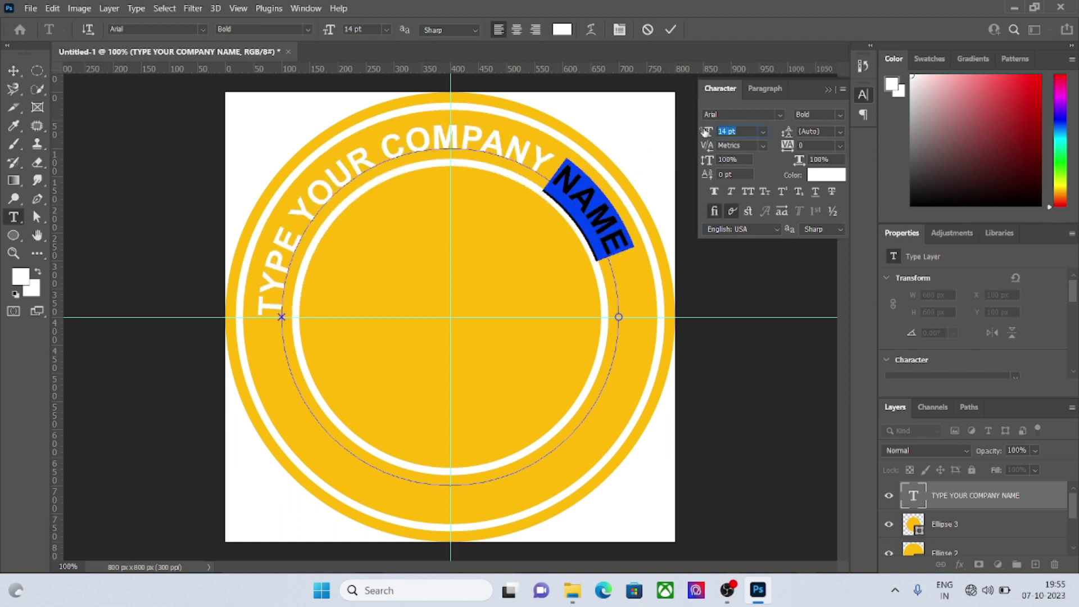
- Set the font size of the entire "TYPE YOUR COMPANY NAME" text to 12 pt
click(764, 131)
triple_click(550, 161)
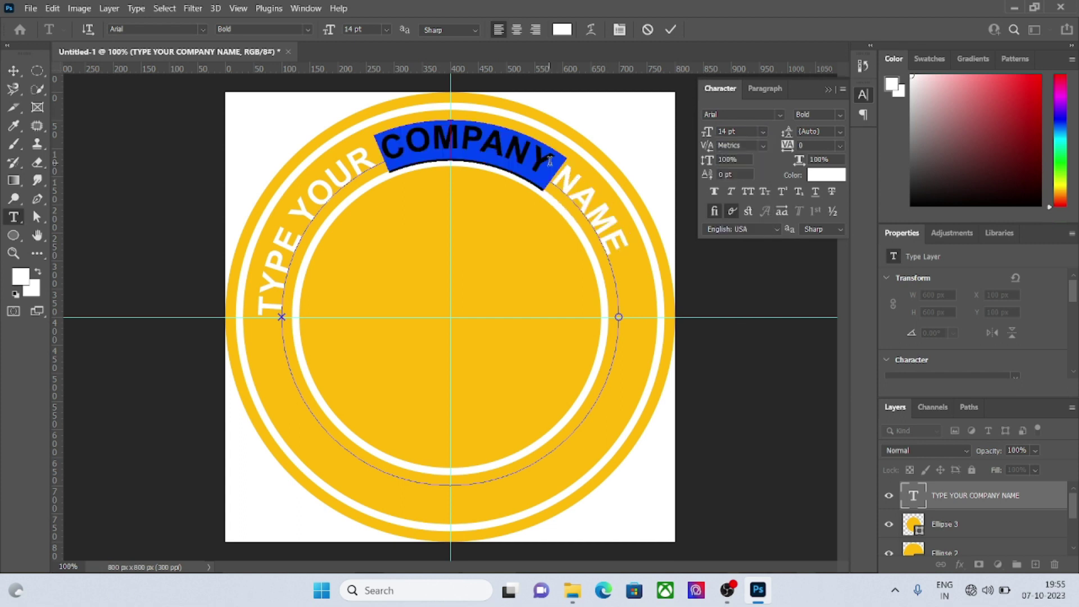
click(763, 131)
click(747, 215)
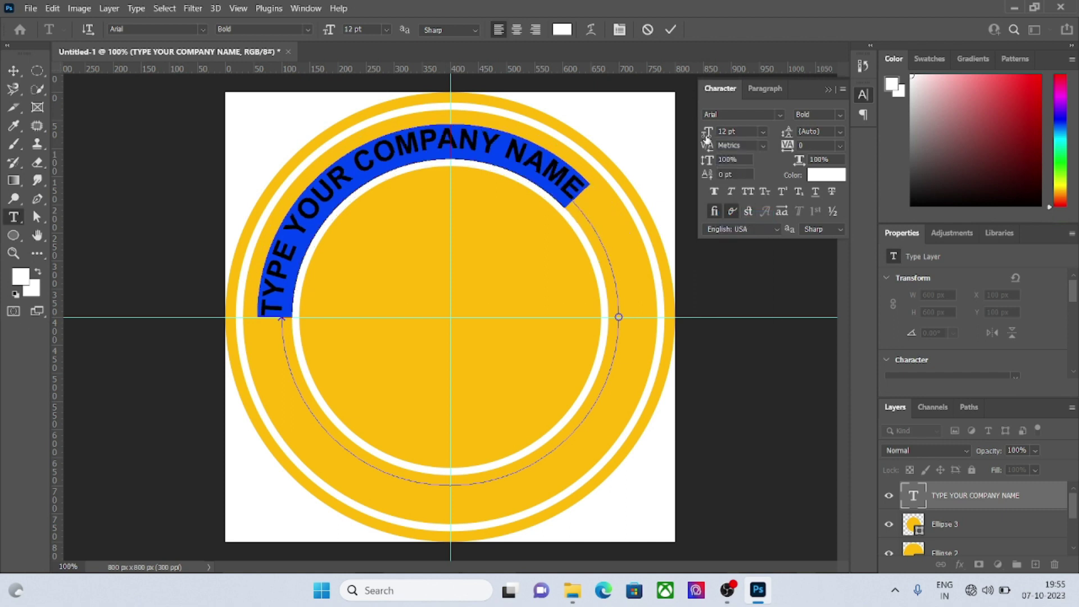
- Set the font size of the selected "TYPE YOUR COMPANY NAME" text to 14 pt
drag(707, 137, 709, 136)
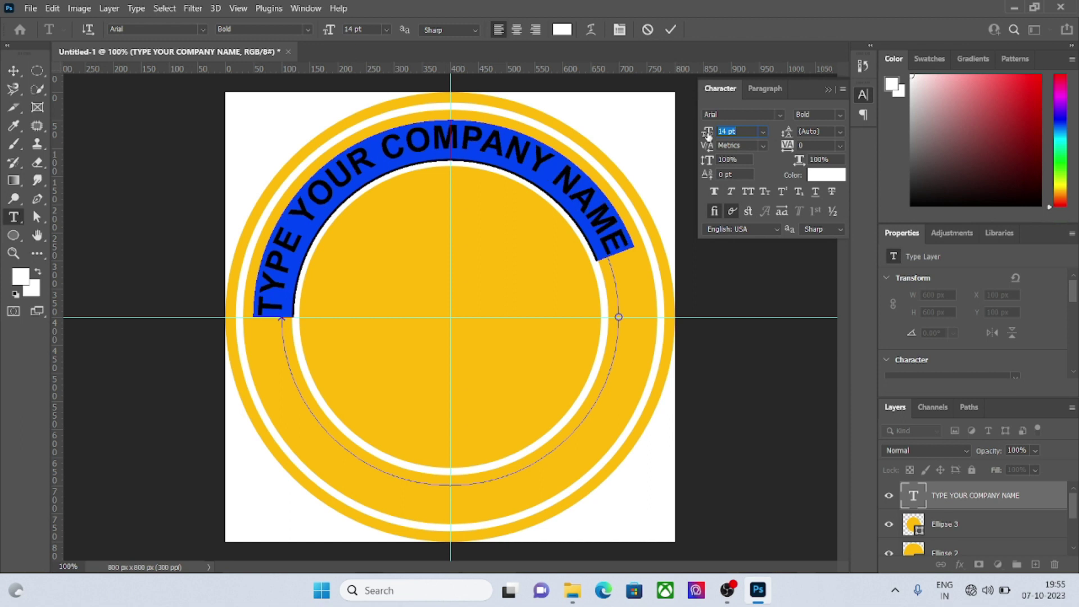
drag(708, 135, 709, 136)
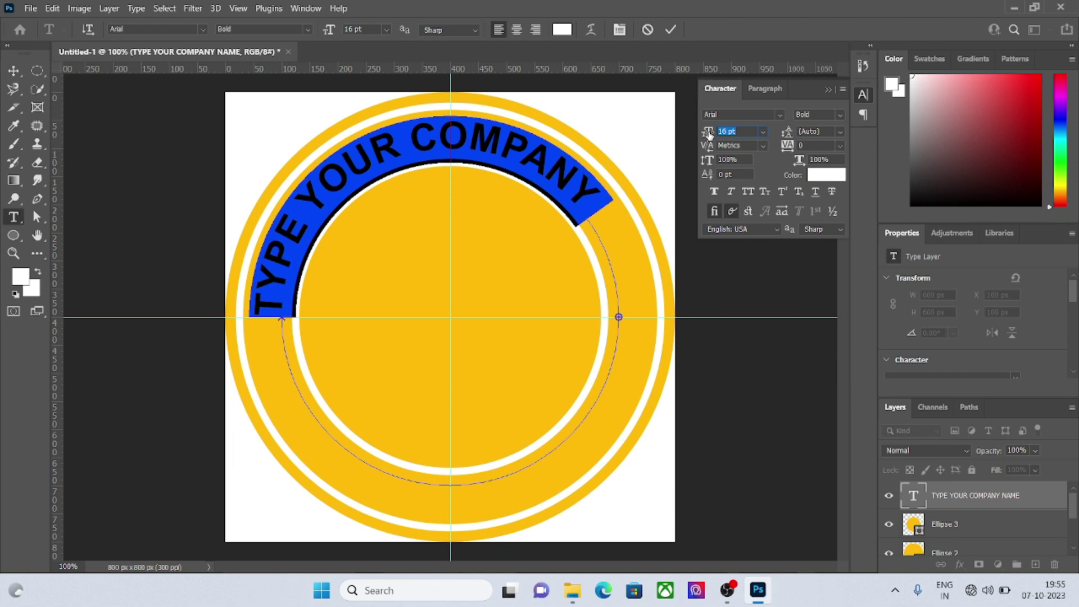
drag(709, 134, 707, 134)
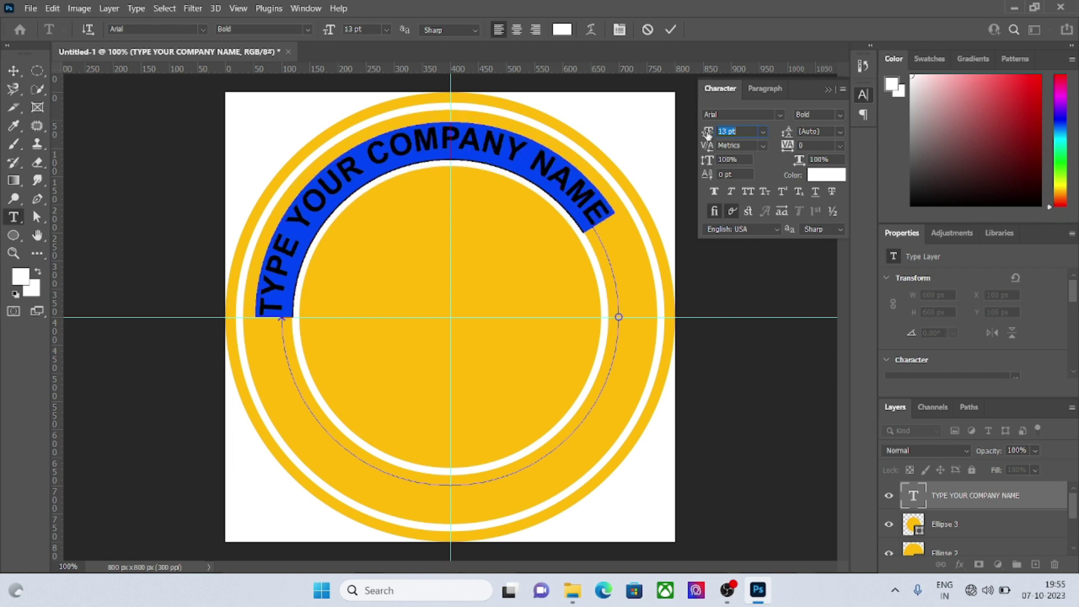
click(722, 133)
click(764, 132)
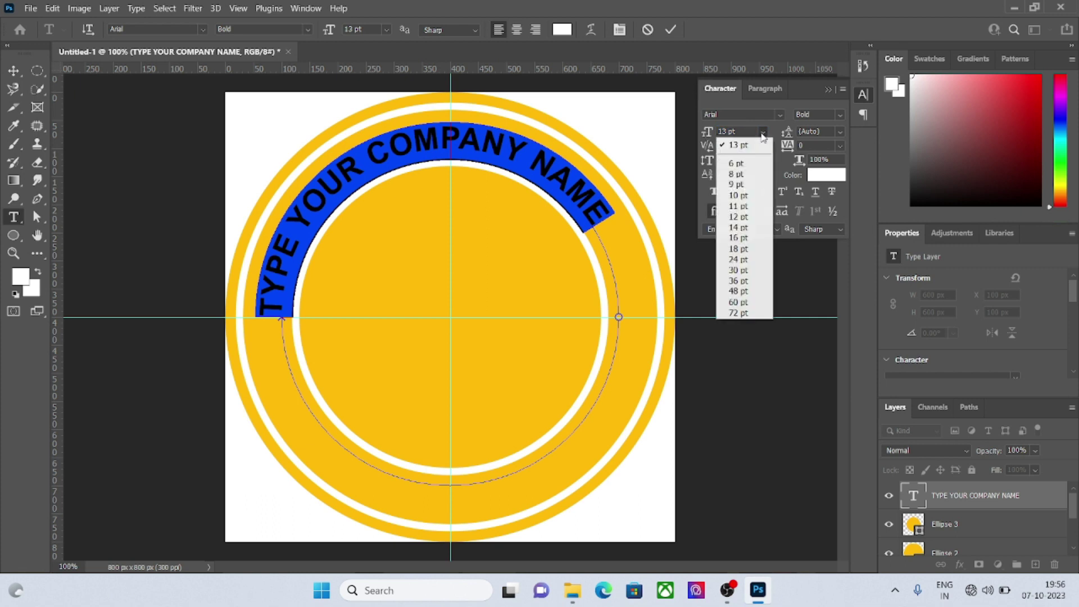
click(746, 227)
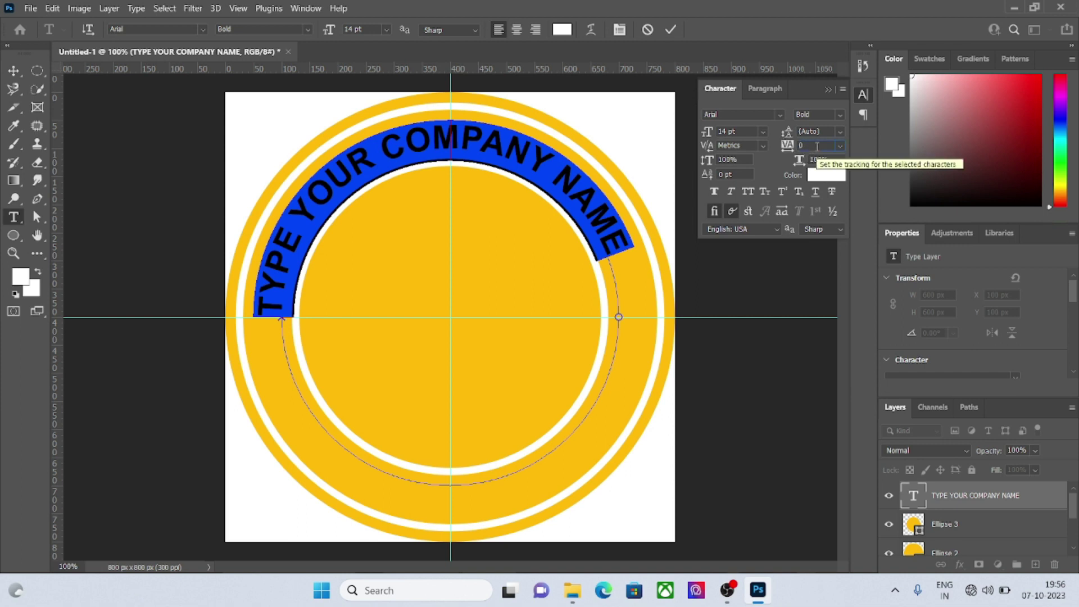
- Set the tracking of the company name text to 60 and commit it by switching to the Move tool
key(Up)
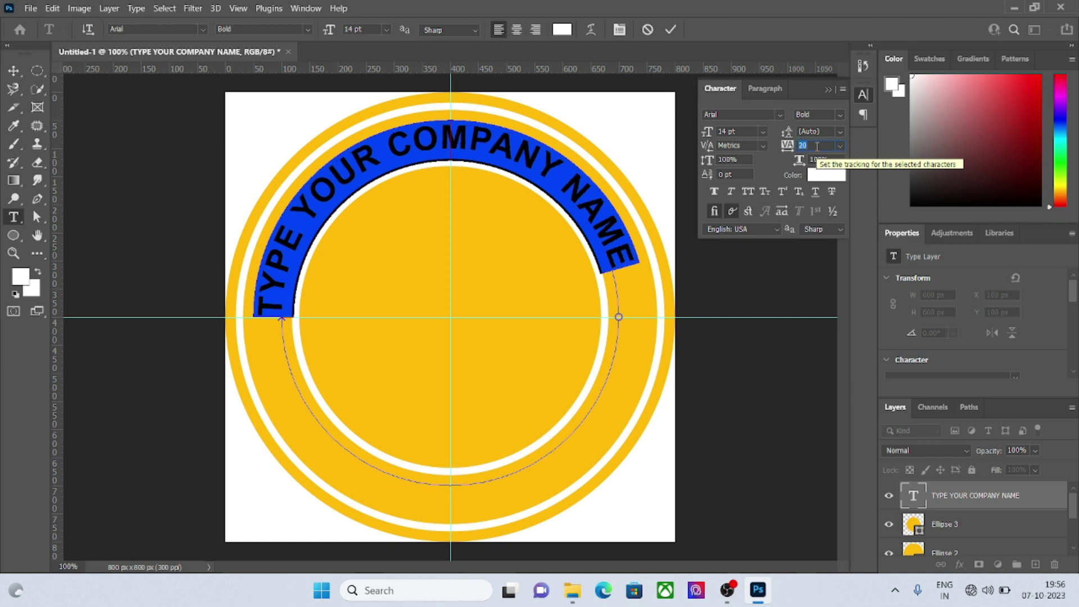
key(Up)
key(Up)
key(Up)
key(Up)
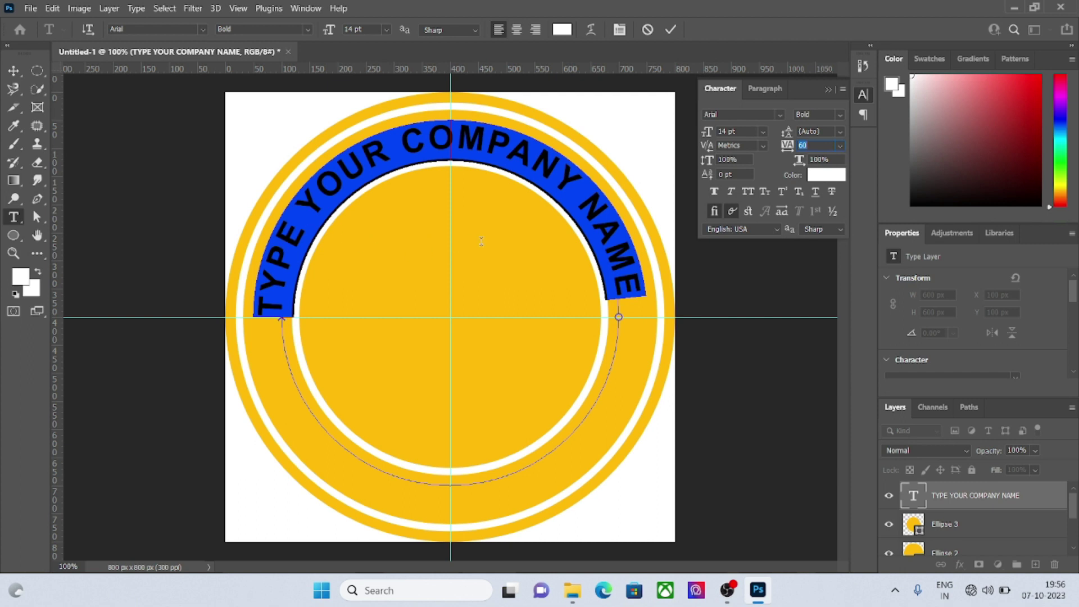
click(17, 72)
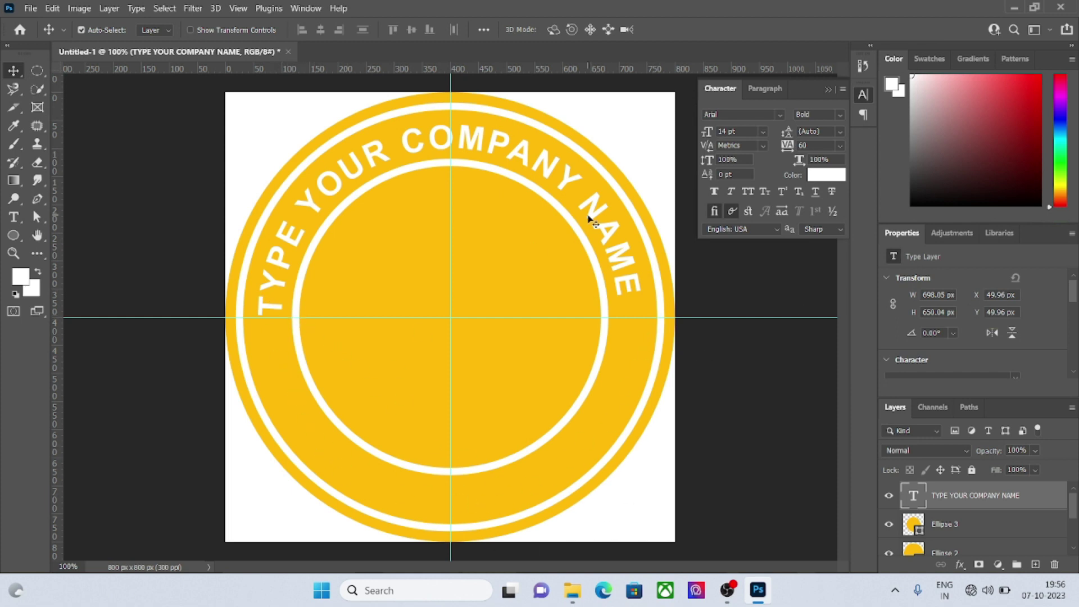
- Activate the Work Path and start a new path text at the circle's lowest point with the Type tool
click(974, 406)
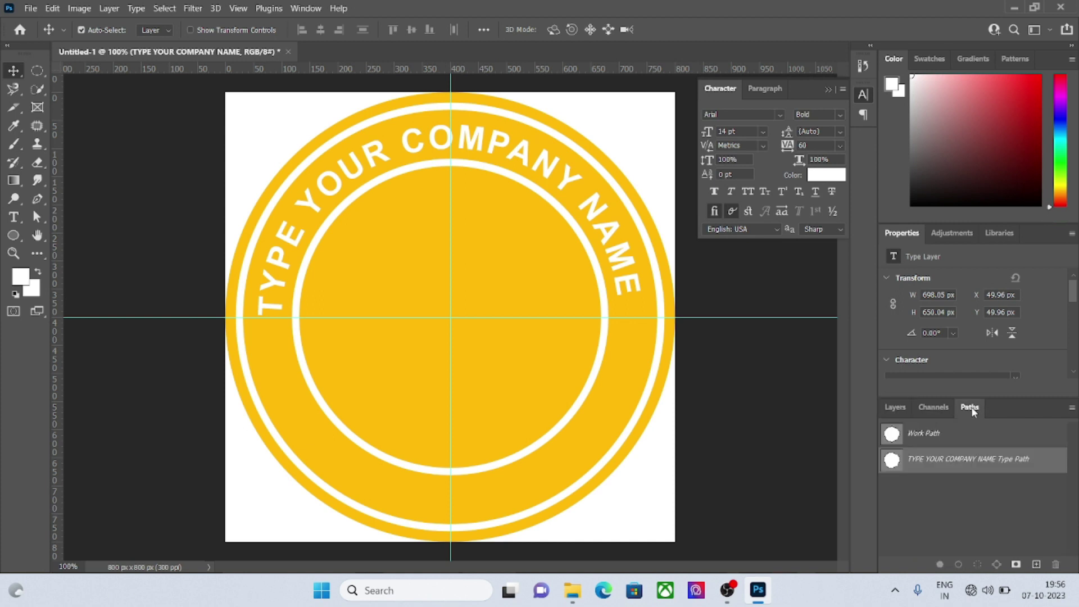
click(933, 440)
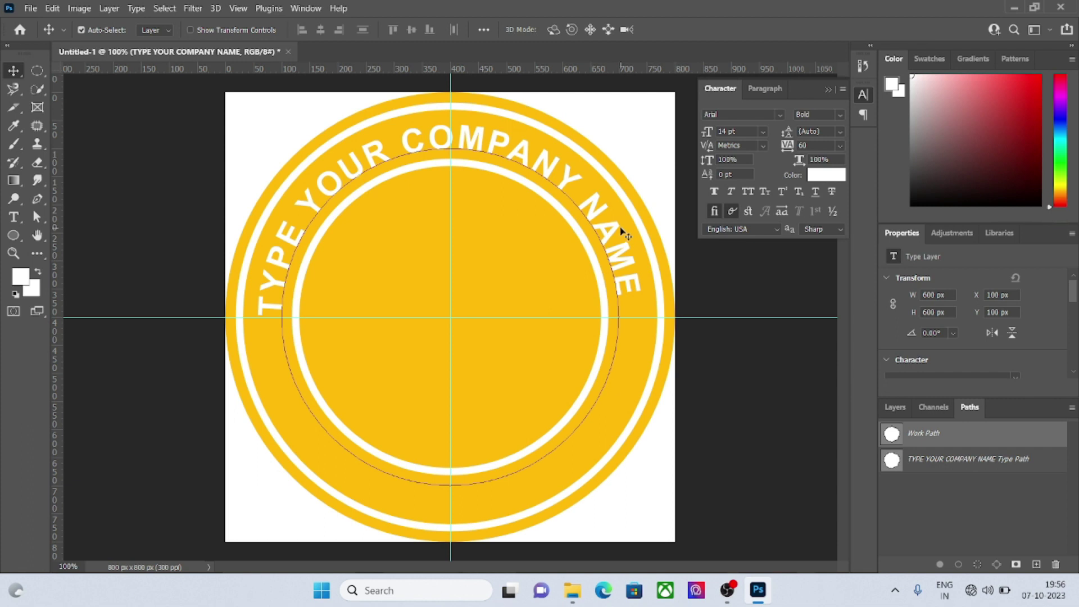
click(13, 218)
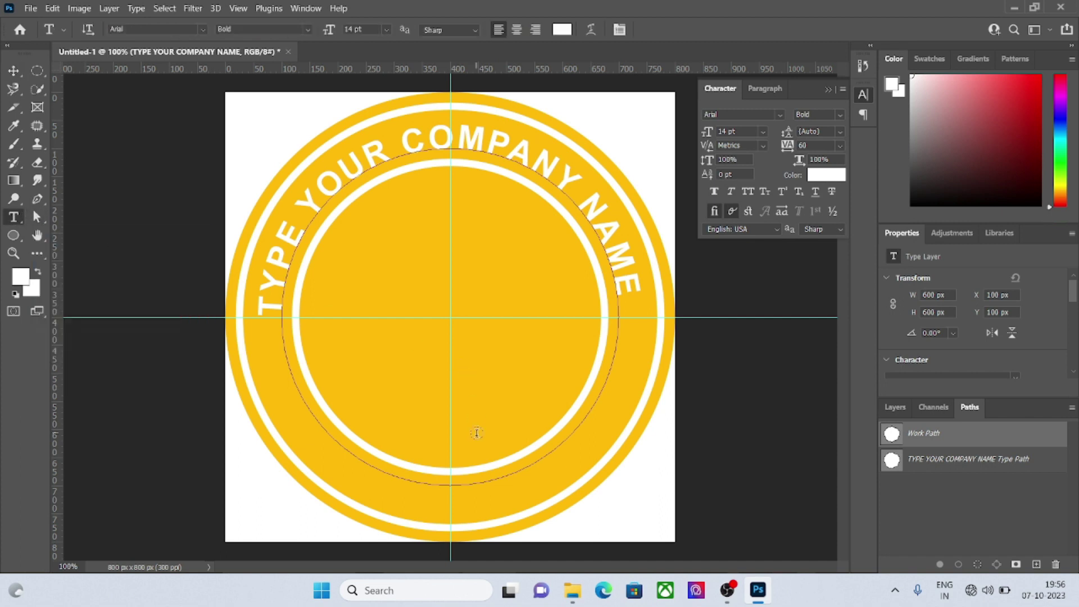
click(451, 487)
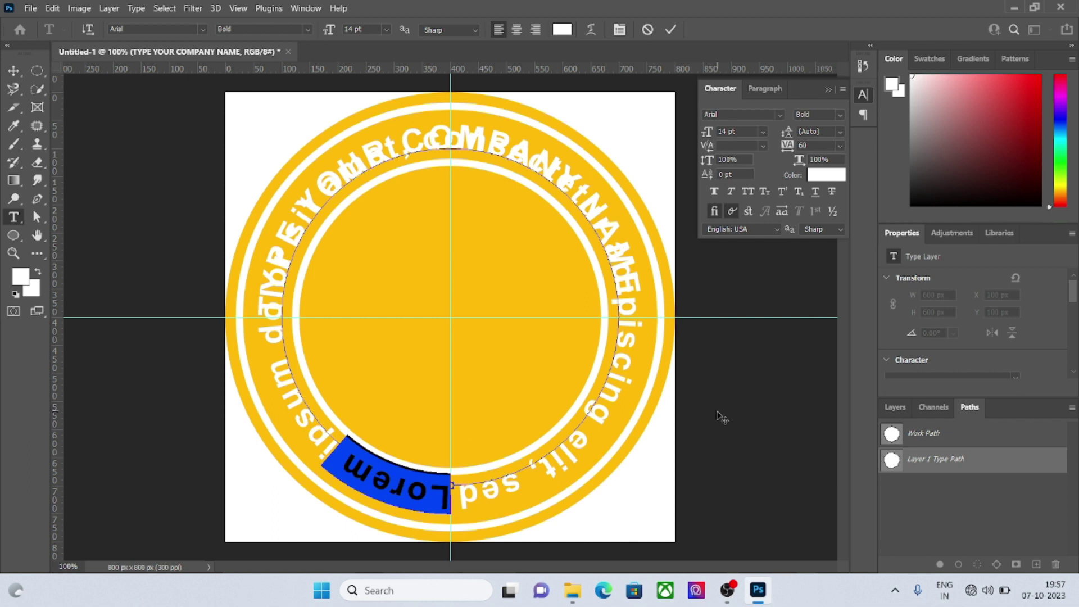
- Replace the placeholder text on the circular path with "COMPANY TAGLINE"
text(COM)
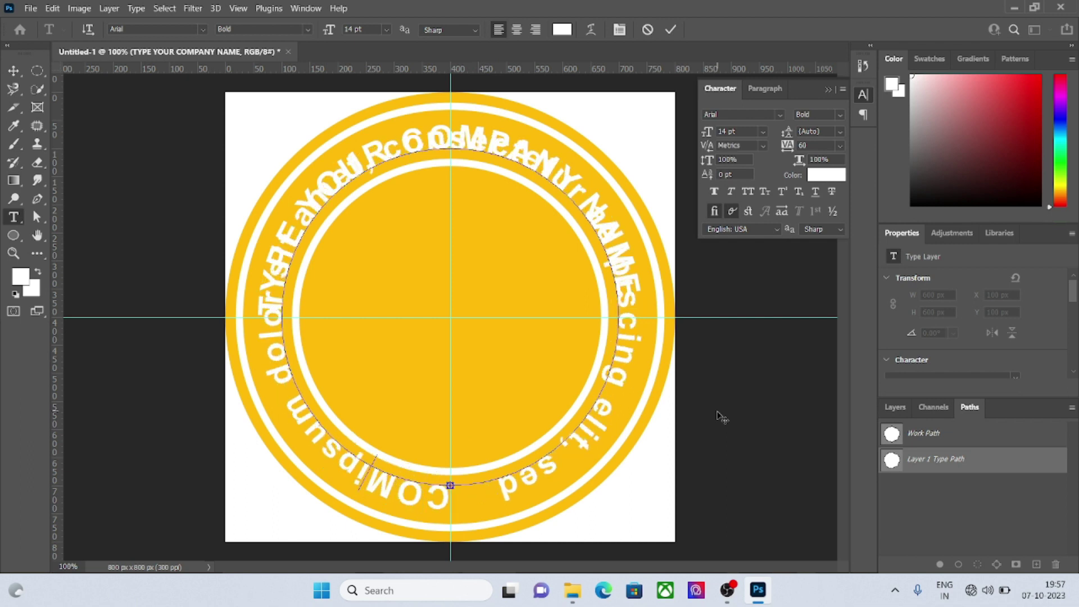
text(PANHY TAGLIN)
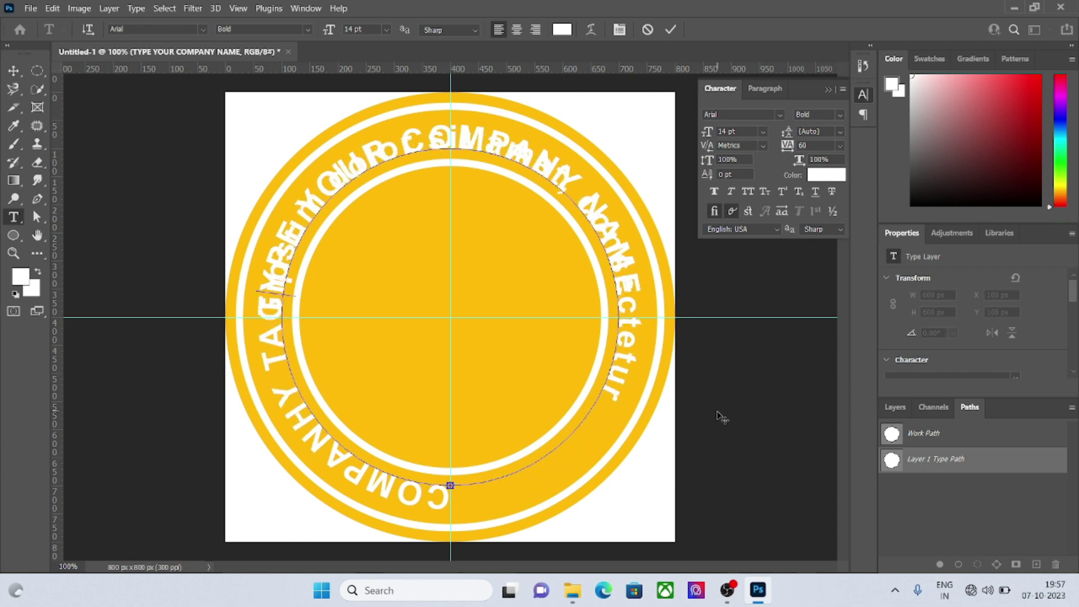
text(E)
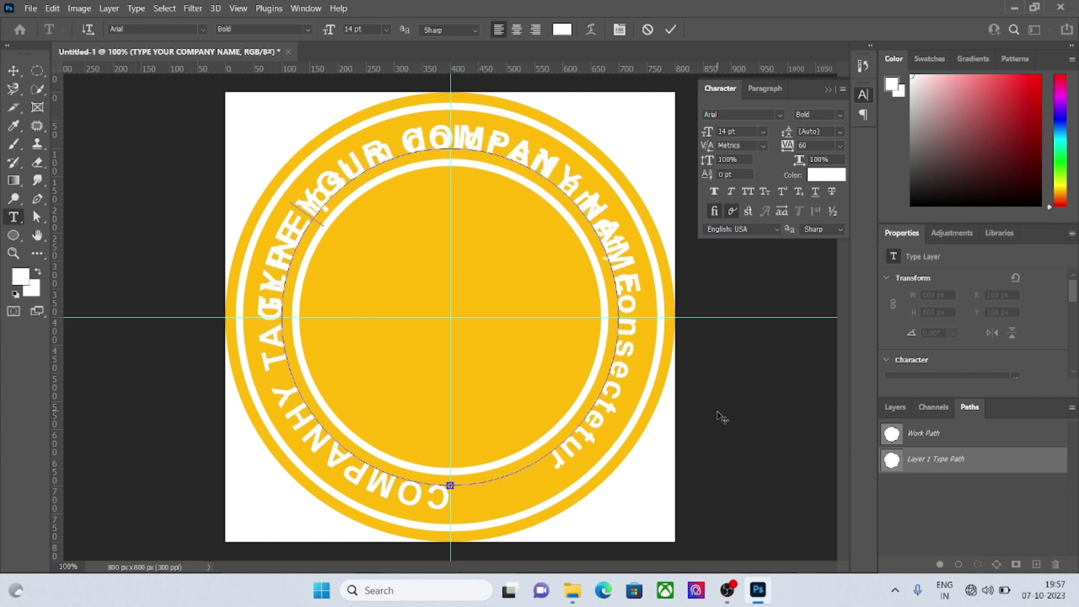
key(ctrl+a)
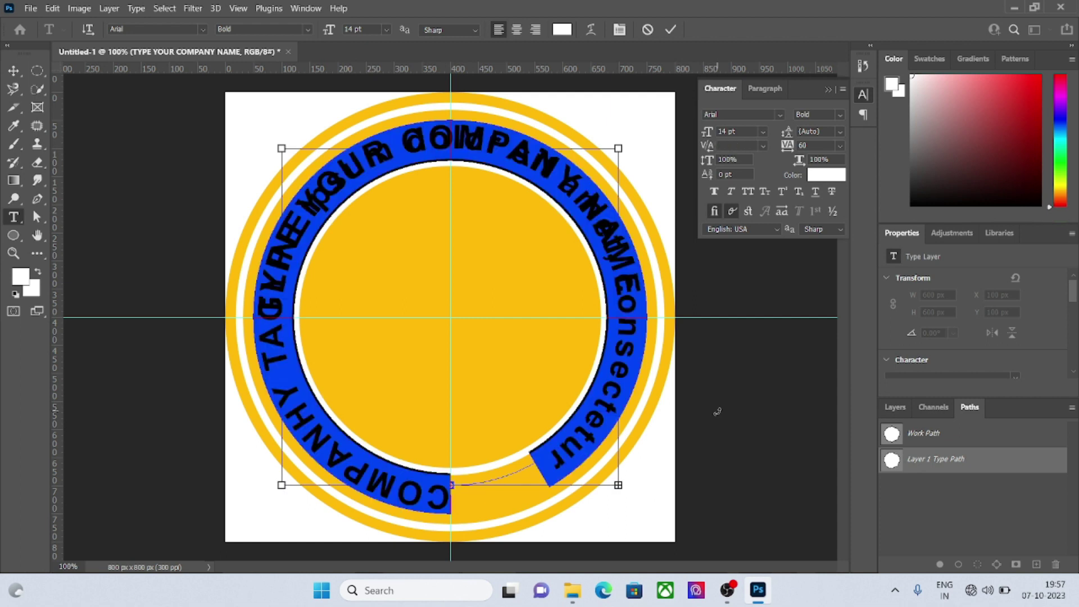
text(COMP)
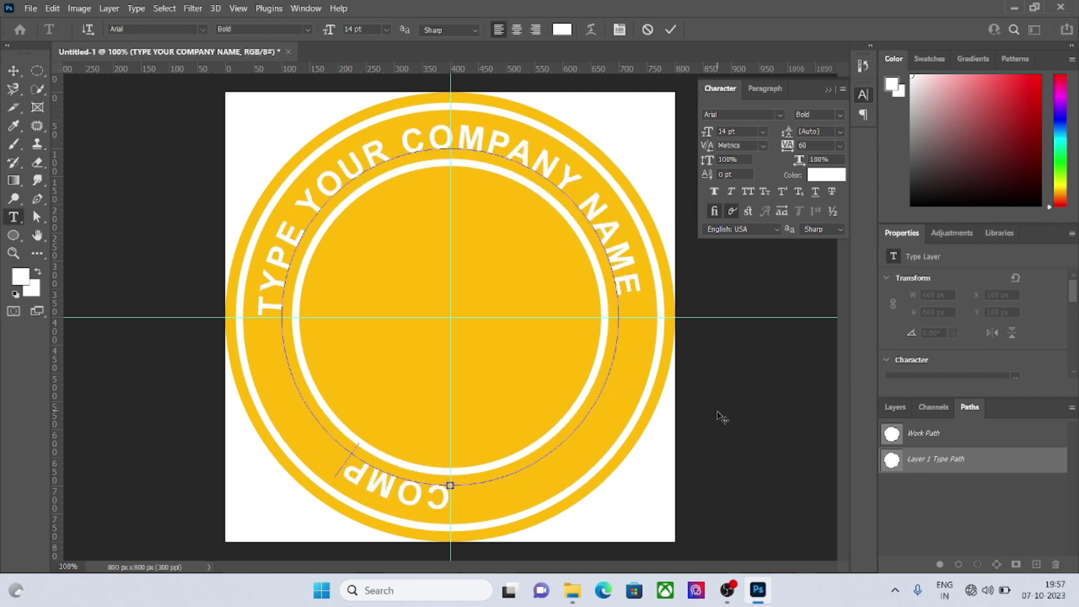
text(ANY TA)
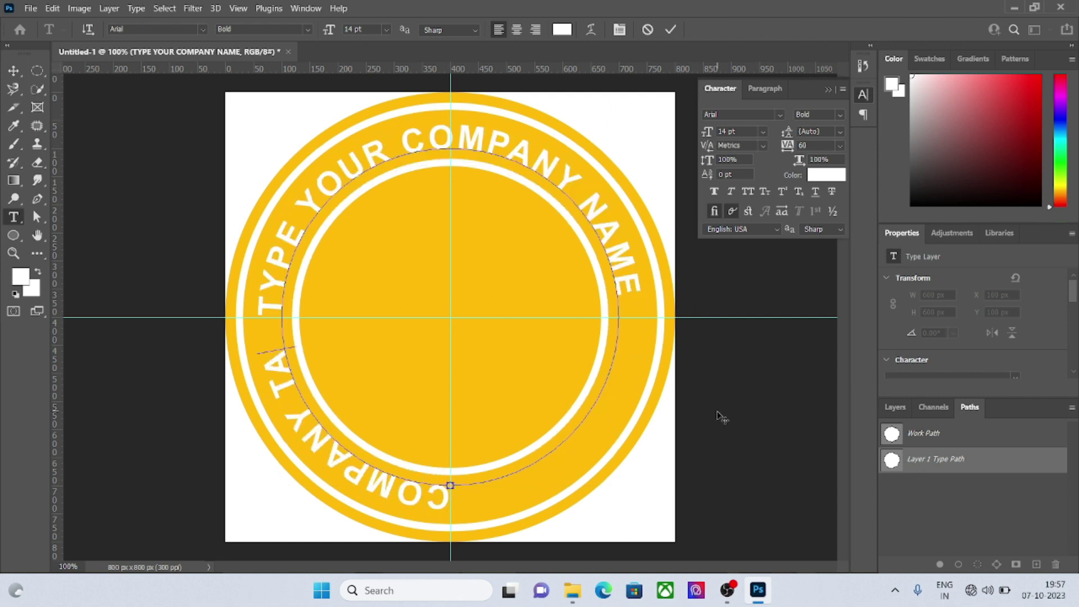
text(GLINE)
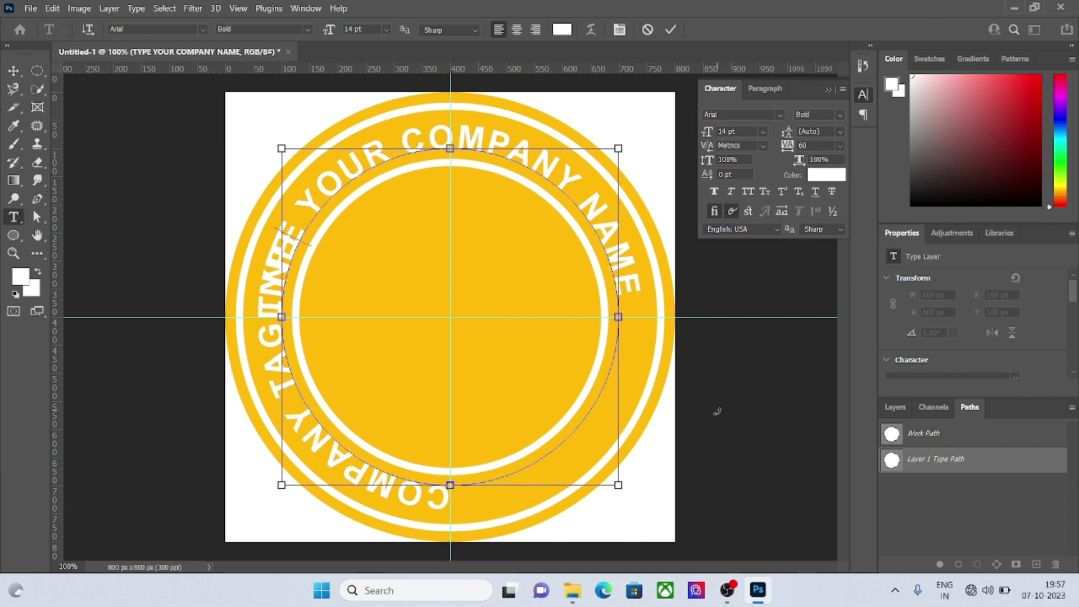
- Move the tagline's start and end points to the circle's right side, just below the horizontal guide, with the Direct Selection tool
double_click(426, 506)
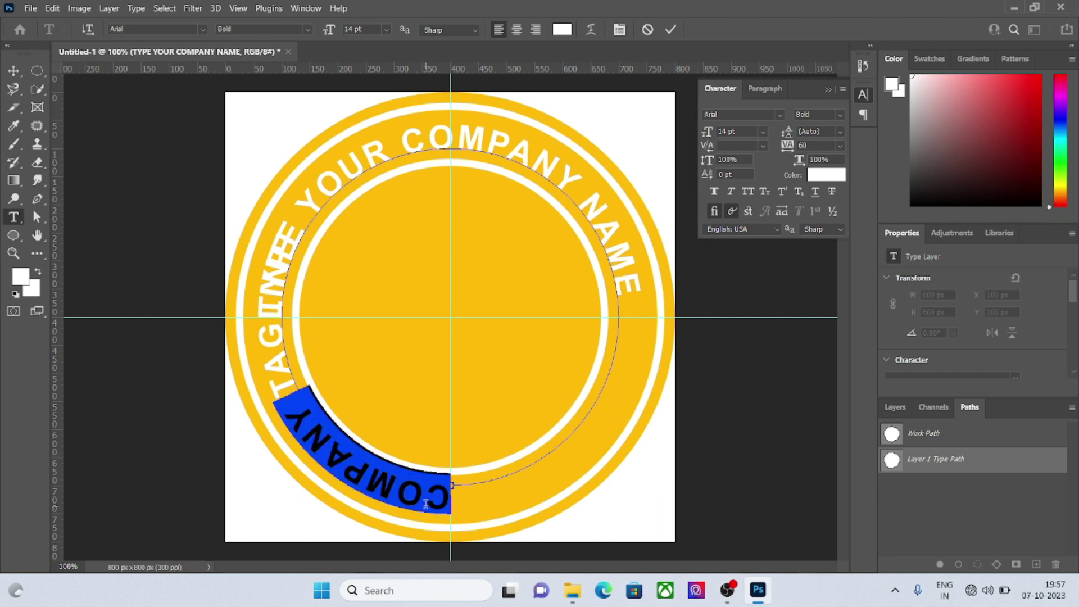
click(426, 506)
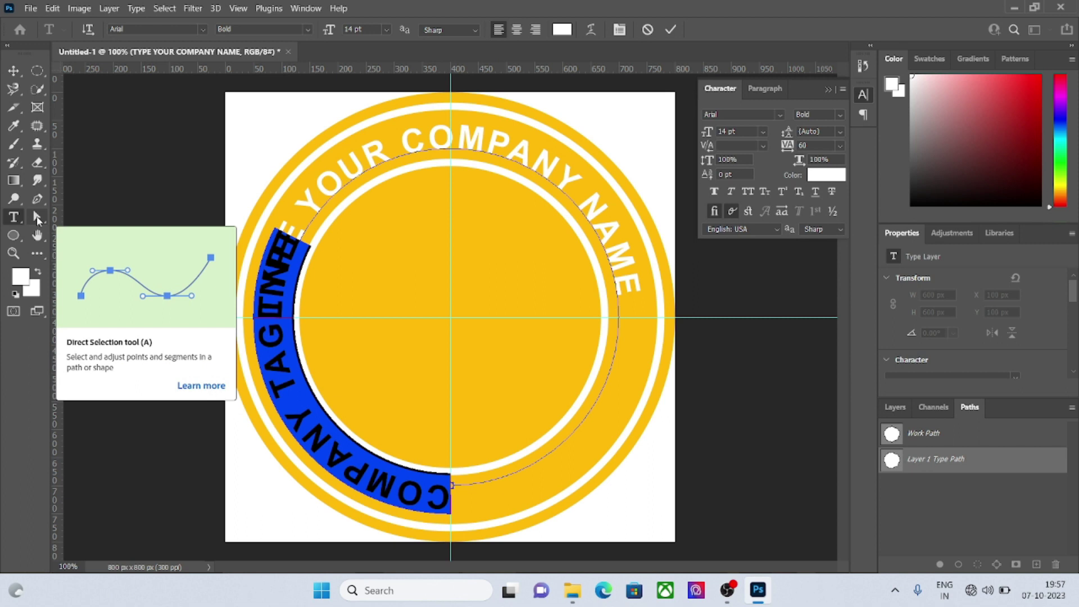
click(37, 218)
click(84, 230)
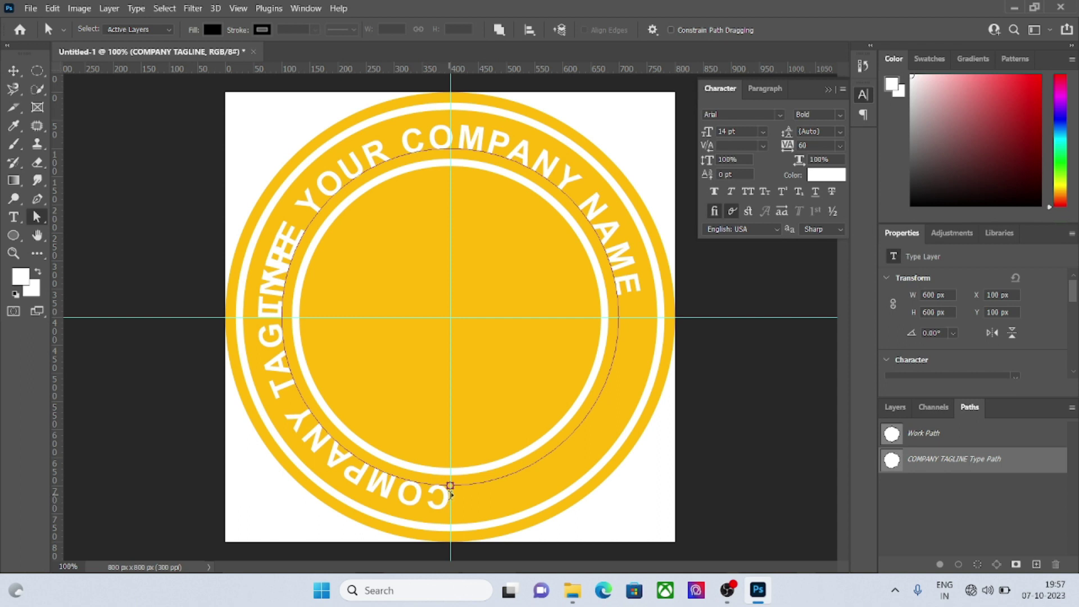
mouse_move(452, 489)
mouse_down()
mouse_move(515, 479)
mouse_move(605, 419)
mouse_move(637, 346)
mouse_up()
mouse_move(446, 498)
mouse_down()
mouse_move(565, 455)
mouse_move(618, 393)
mouse_move(634, 344)
mouse_up()
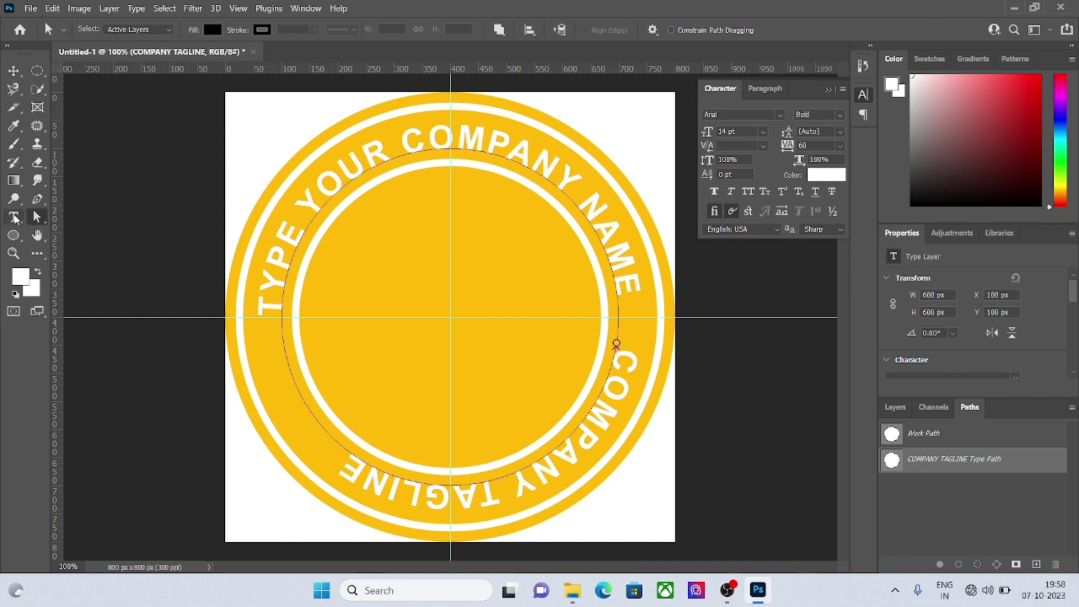
- Select the entire "COMPANY TAGLINE" text with the Type tool and set its tracking to 240
click(14, 217)
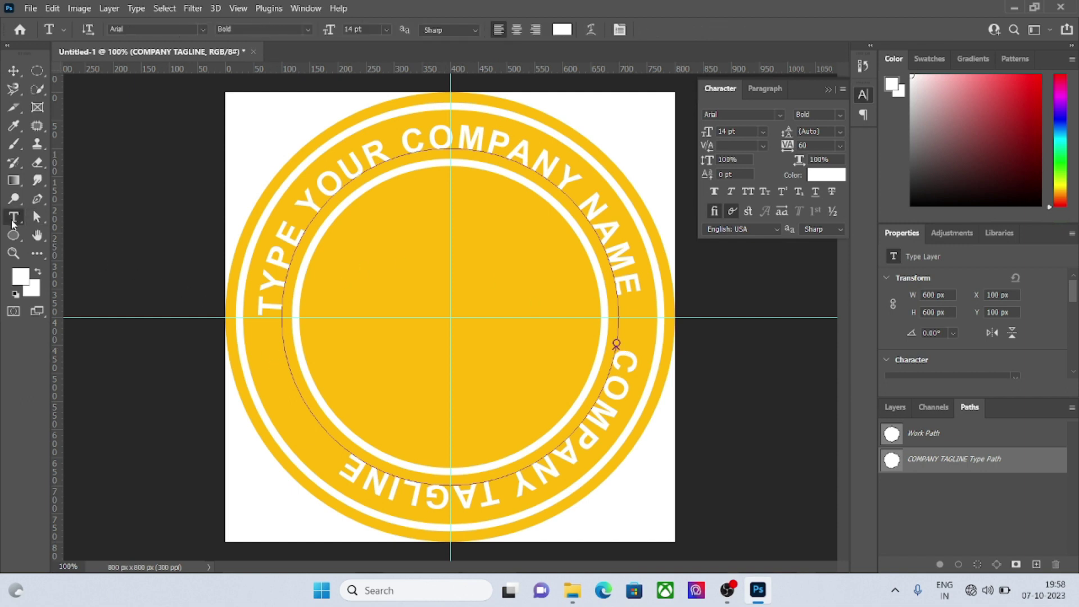
double_click(475, 492)
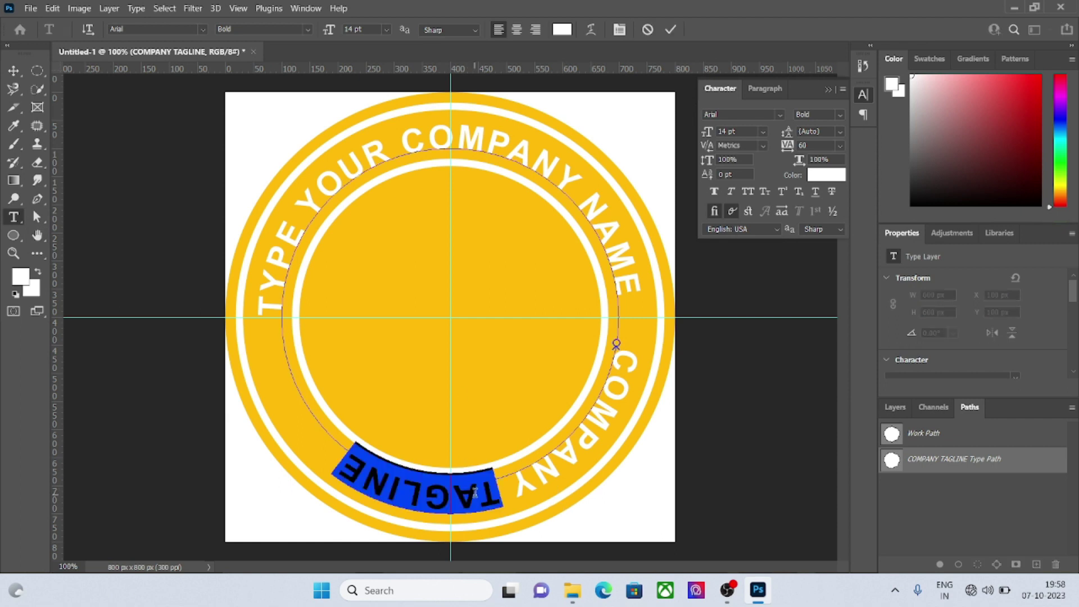
double_click(526, 487)
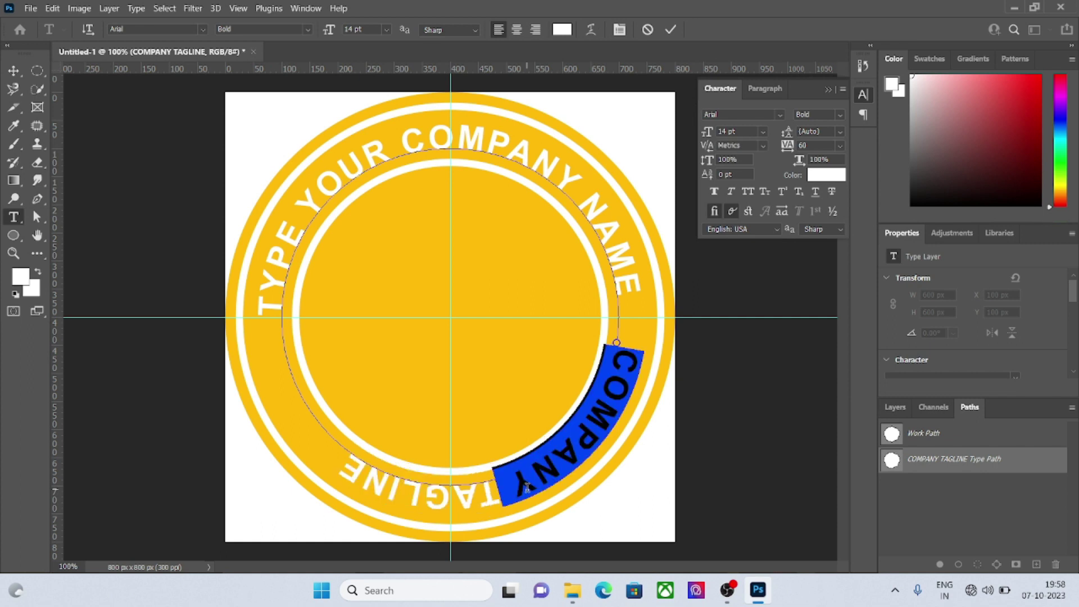
triple_click(526, 487)
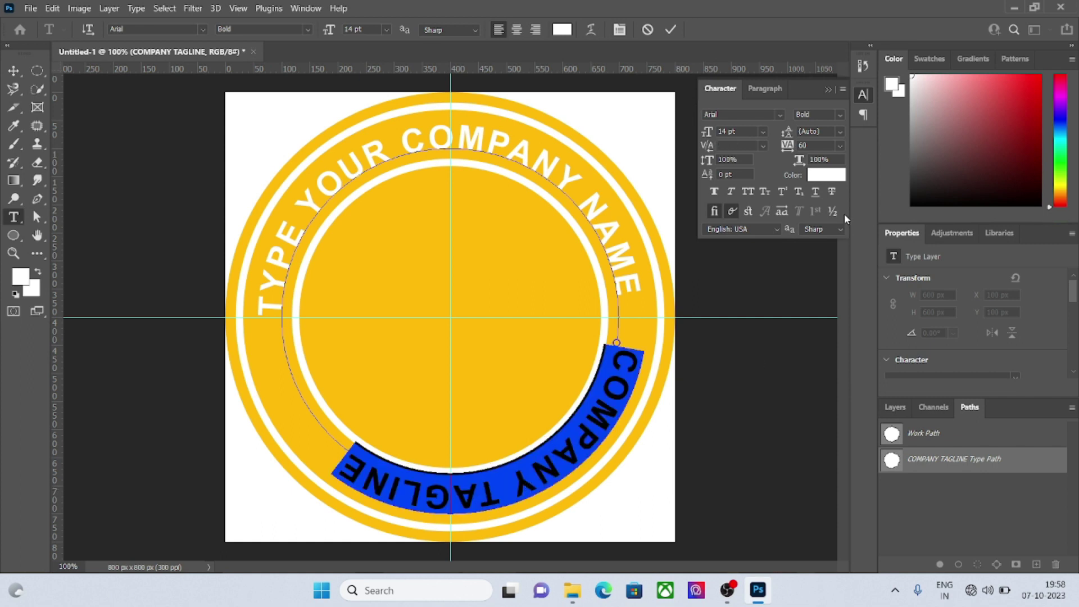
scroll(818, 146, up, 16)
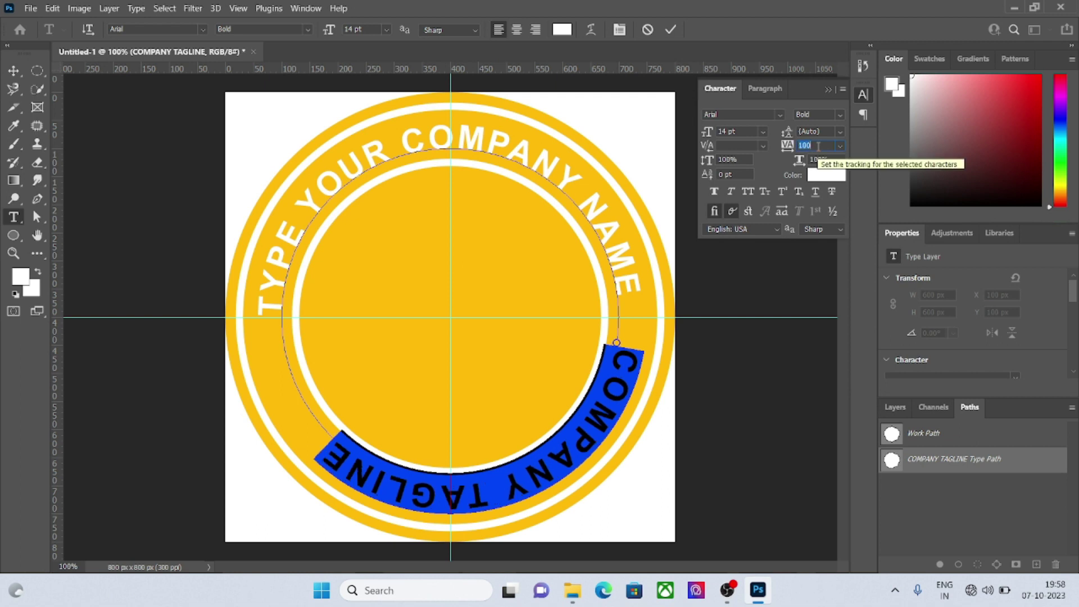
scroll(819, 145, up, 2)
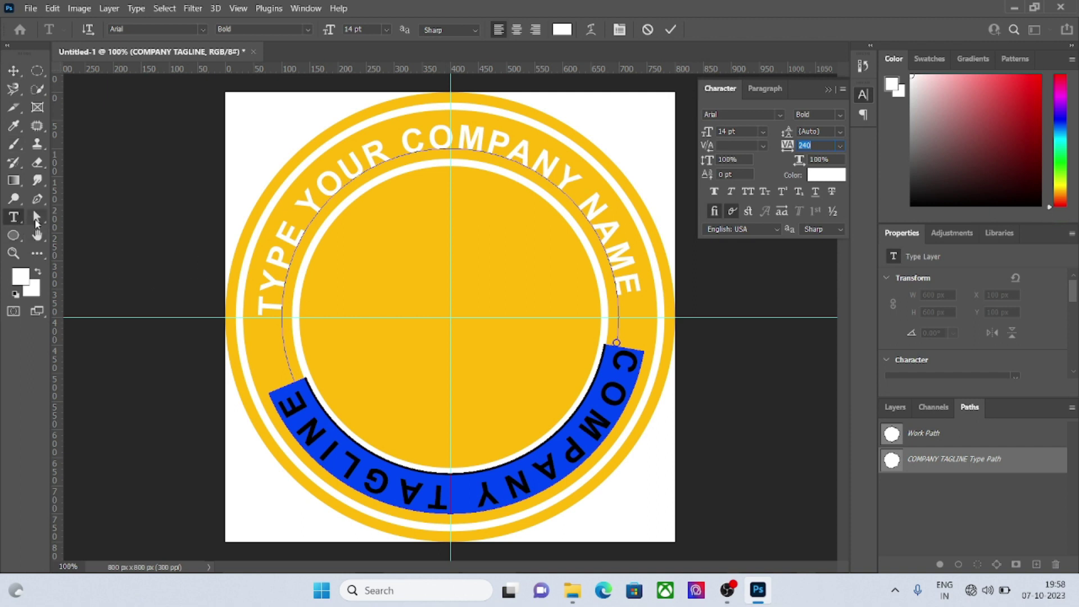
- Flip the tagline to the inside of the path and move its start point to the circle's left side, so it reads upright along the lower half
click(37, 217)
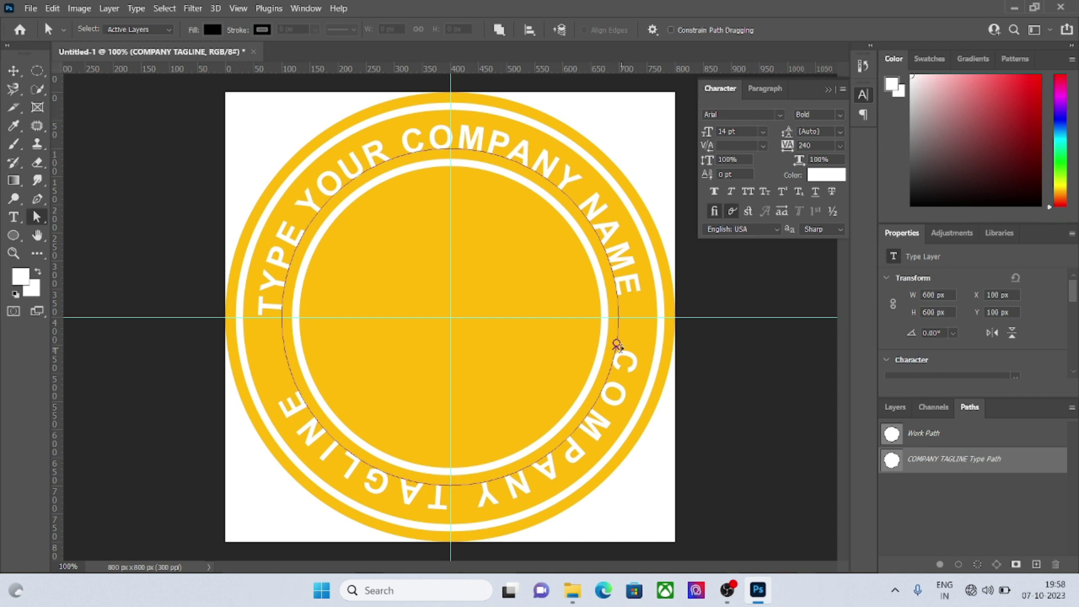
mouse_move(616, 345)
mouse_down()
mouse_move(605, 343)
mouse_move(602, 386)
mouse_move(462, 444)
mouse_move(356, 419)
mouse_move(314, 360)
mouse_move(315, 340)
mouse_up()
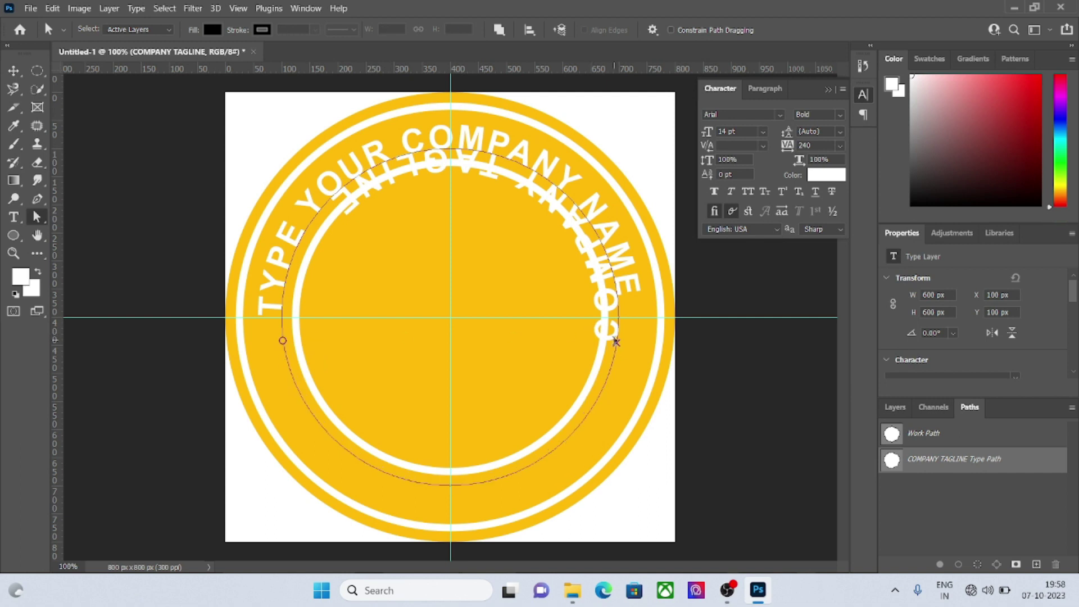
mouse_move(616, 342)
mouse_down()
mouse_move(588, 408)
mouse_move(492, 434)
mouse_move(373, 428)
mouse_move(312, 343)
mouse_up()
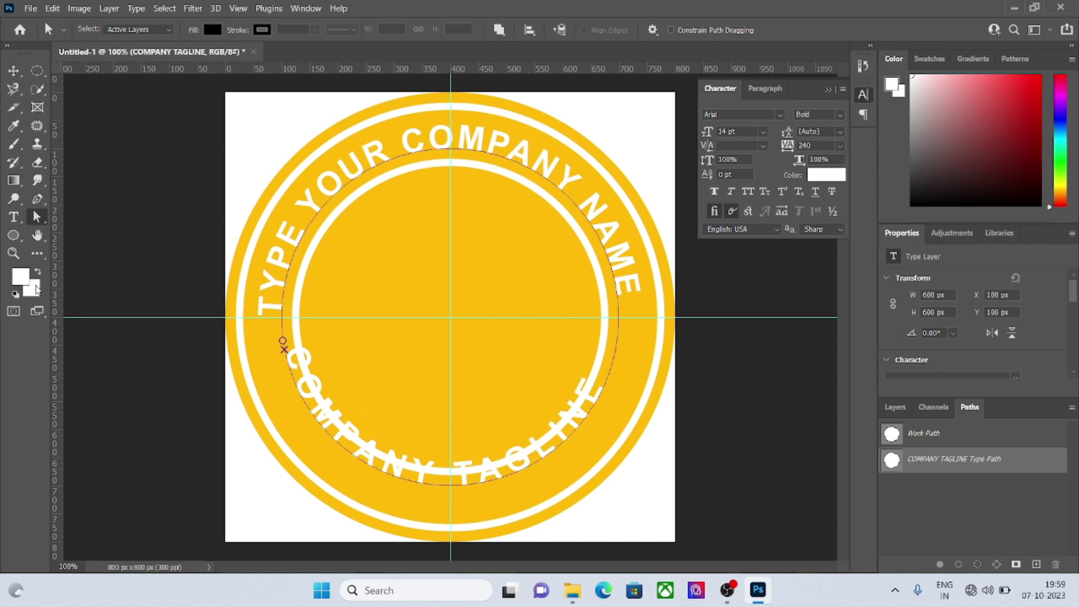
- Select the entire "COMPANY TAGLINE" text with the Type tool and set its baseline shift to -9 pt
click(13, 217)
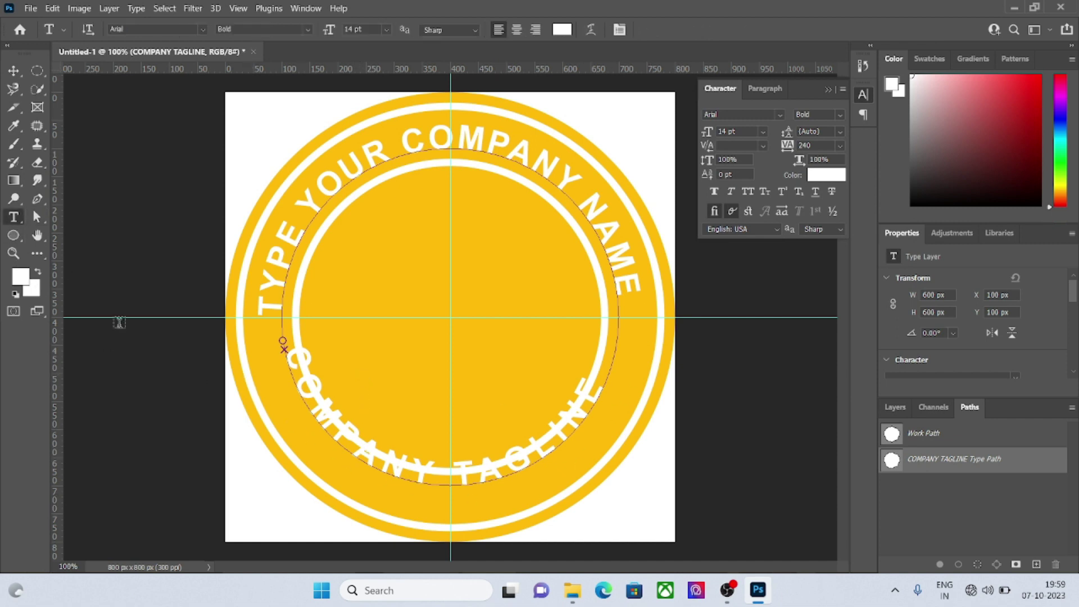
click(321, 412)
key(ctrl+a)
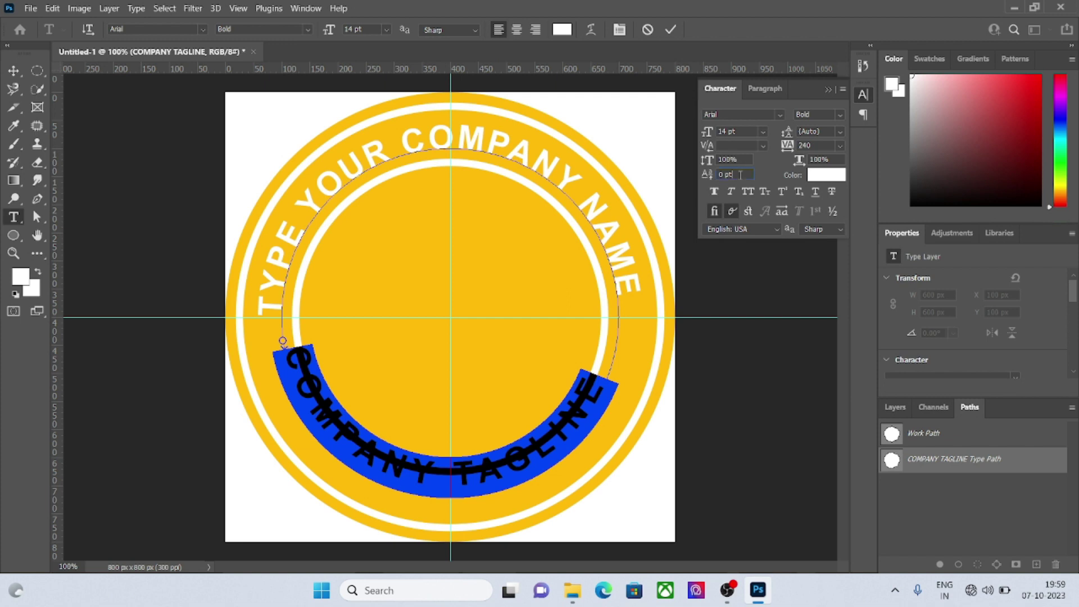
key(Up)
key(Down)
key(Down)
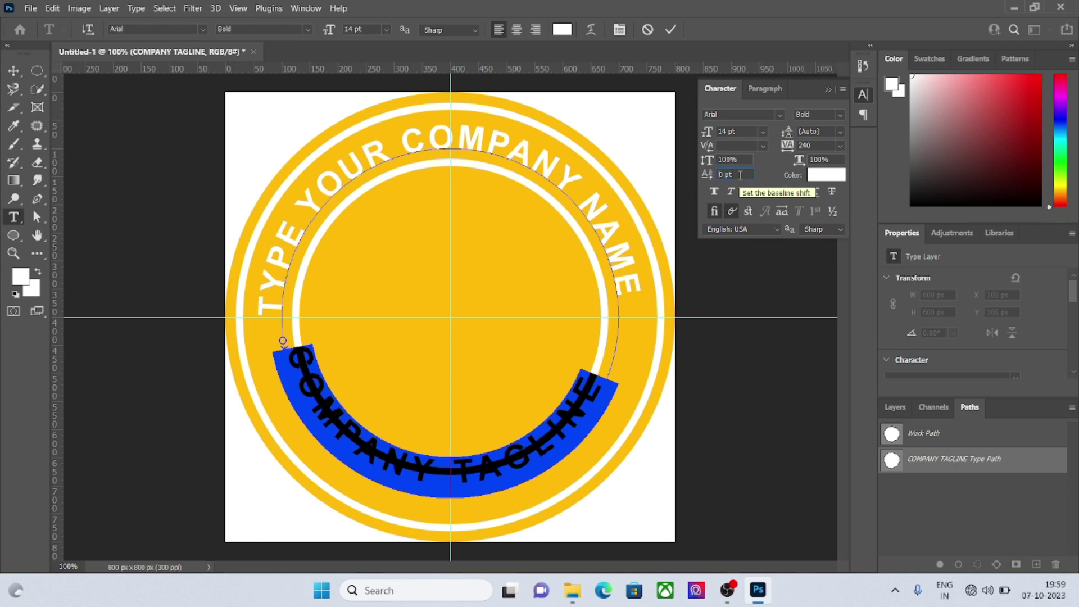
key(Down)
key(Down)
key(Down)
key(Down)
key(Down)
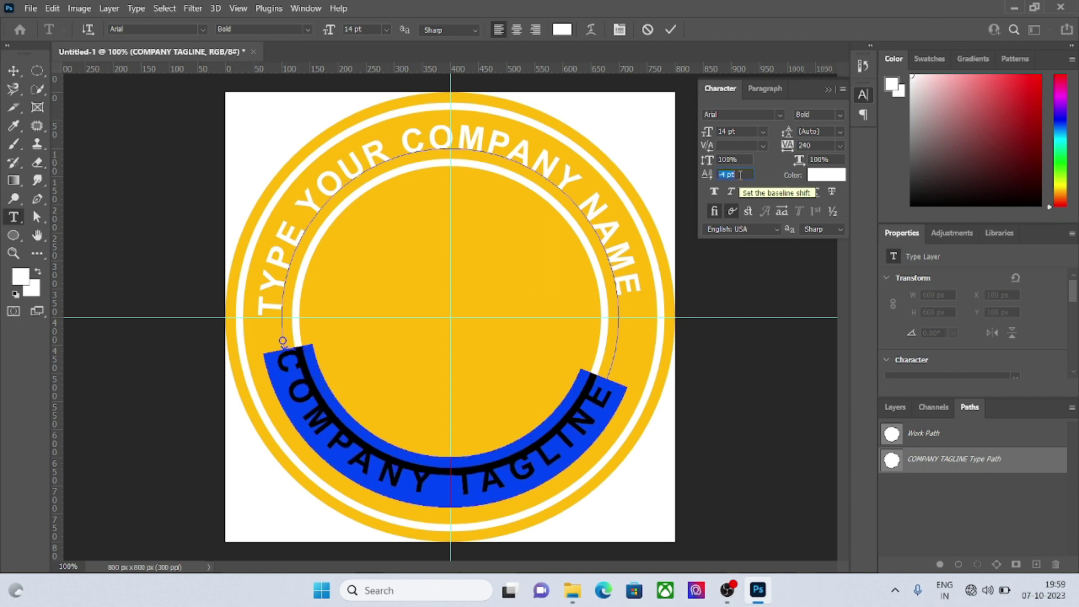
key(Down)
key(Down)
key(Down)
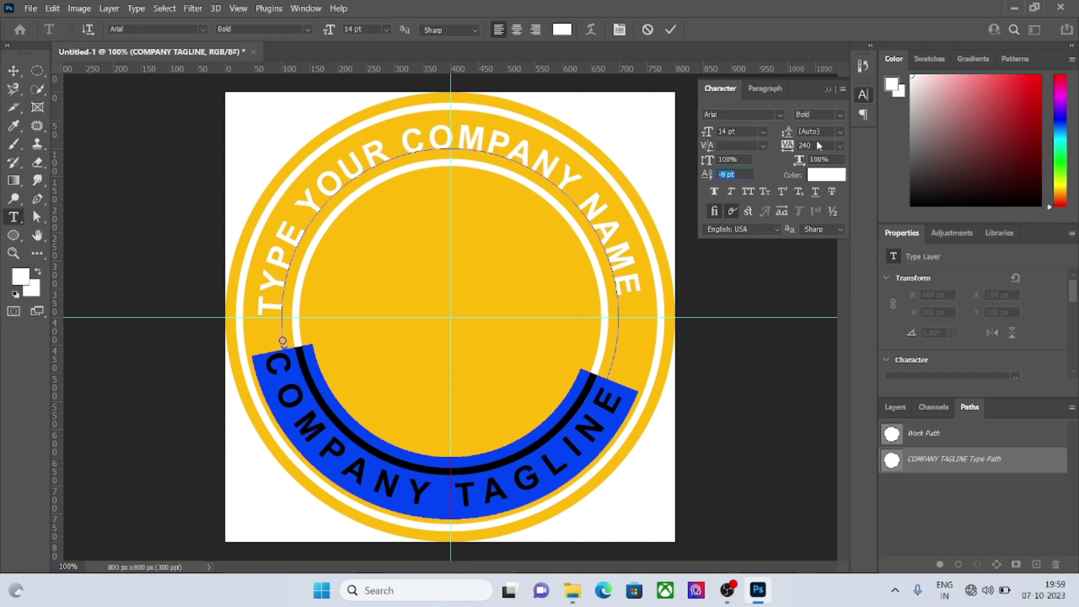
- Set the tagline's tracking to 320 and finish editing the text
click(816, 145)
key(Up)
key(Up)
key(Up)
key(Up)
key(Up)
key(Up)
key(Up)
key(Up)
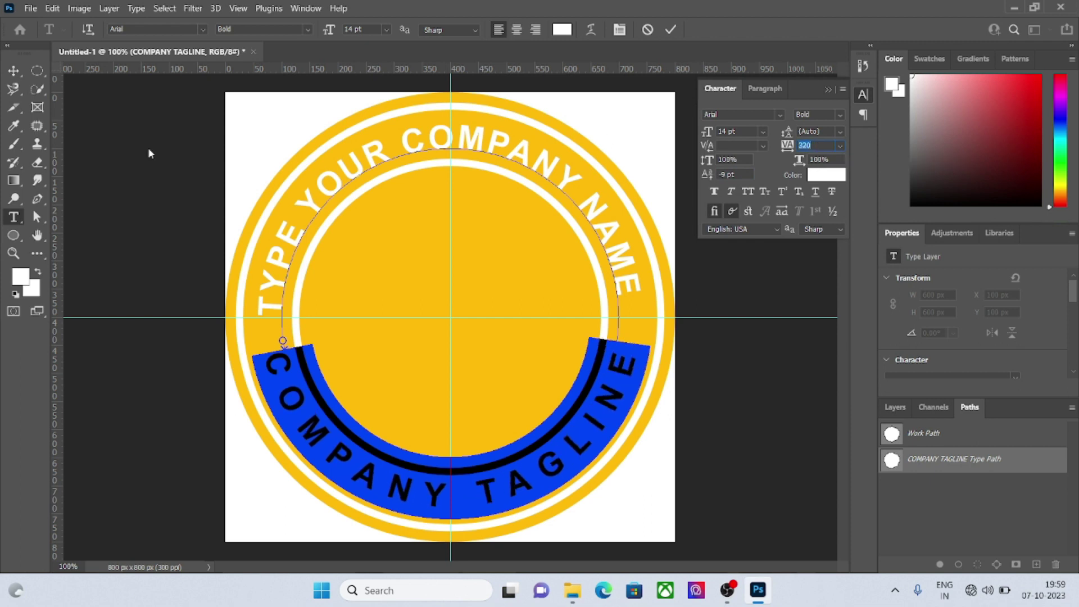
click(13, 70)
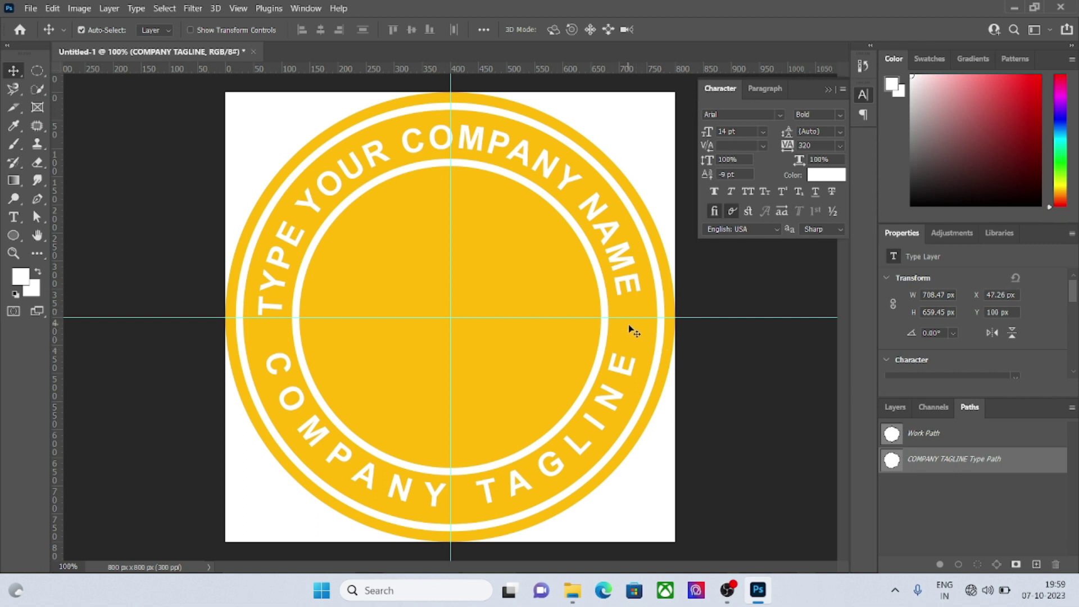
- On a new layer above the tagline, draw a circular selection about 38 px wide, fill it with white and deselect
click(895, 408)
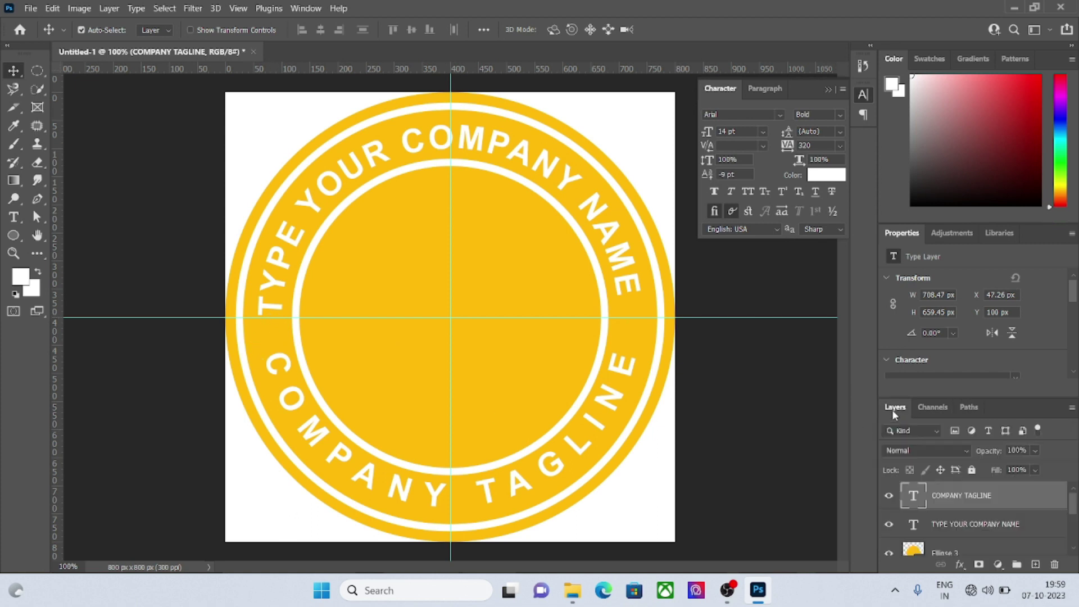
click(1036, 565)
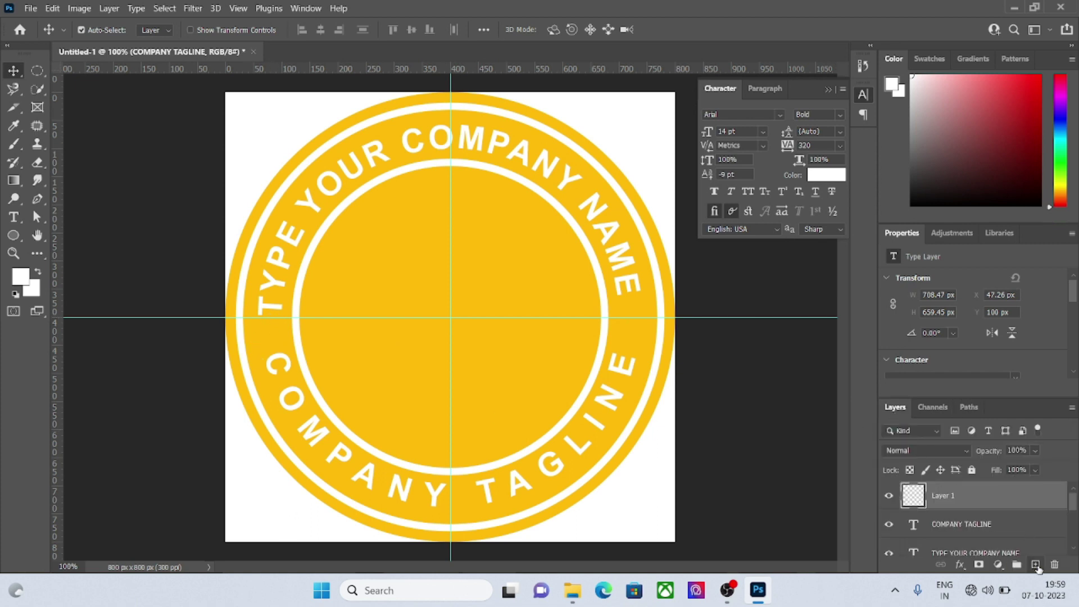
click(37, 70)
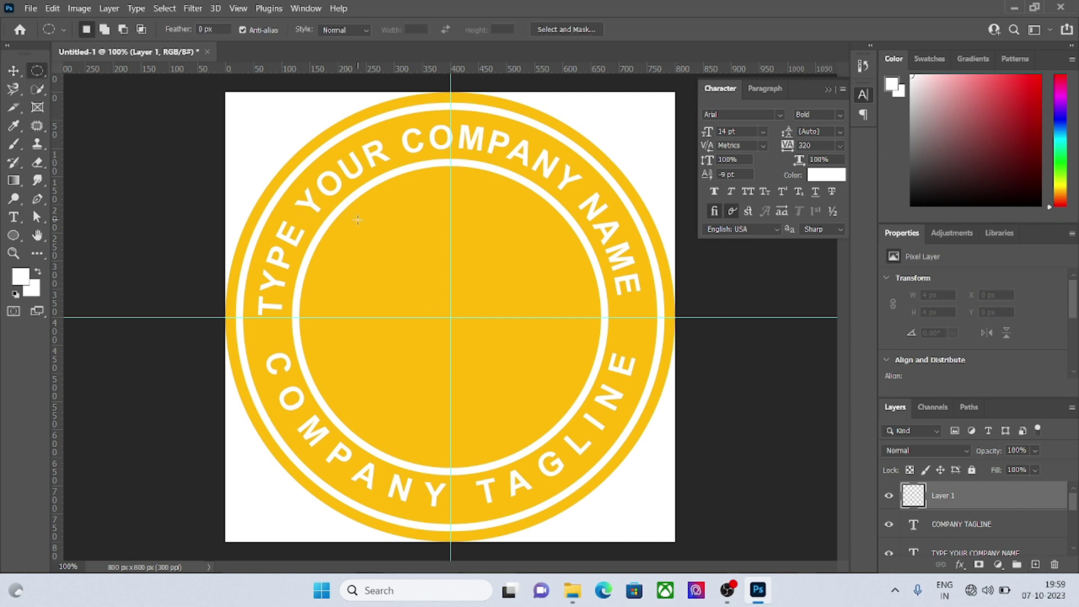
drag(367, 225, 387, 244)
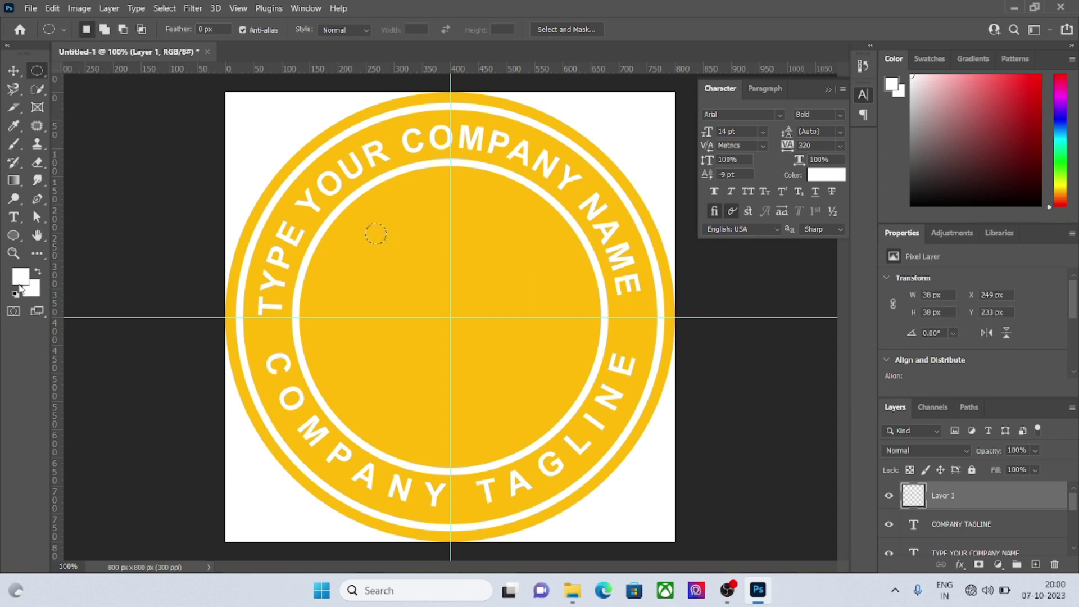
key(alt+BackSpace)
key(ctrl+d)
- Move the white dot into the gap between the company name and the tagline on the badge's left side
click(13, 70)
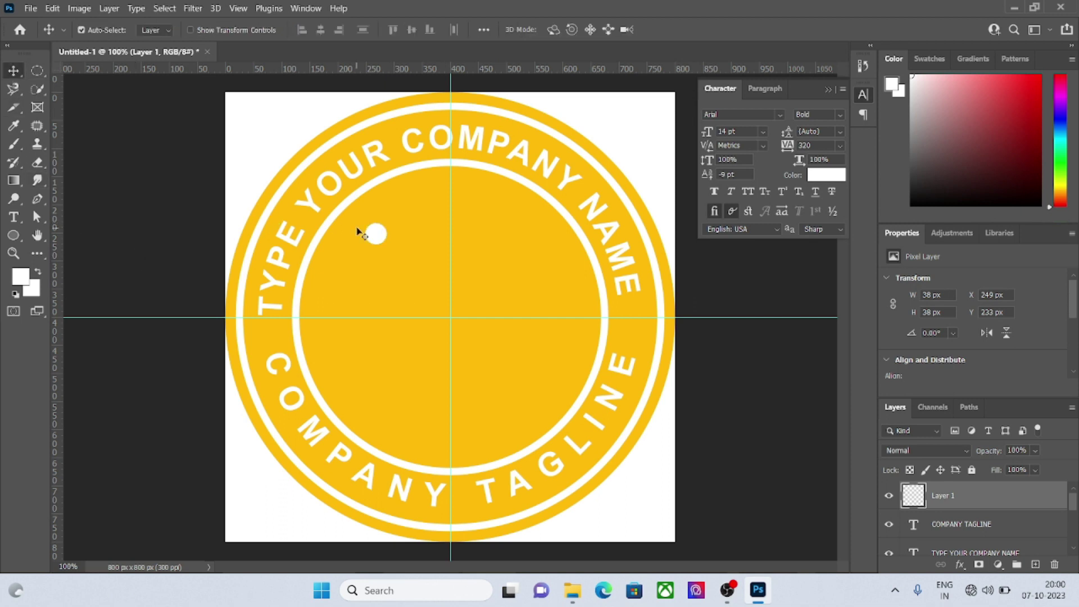
drag(361, 234, 266, 337)
key(Up)
key(Right)
key(Right)
key(Right)
key(Right)
key(Right)
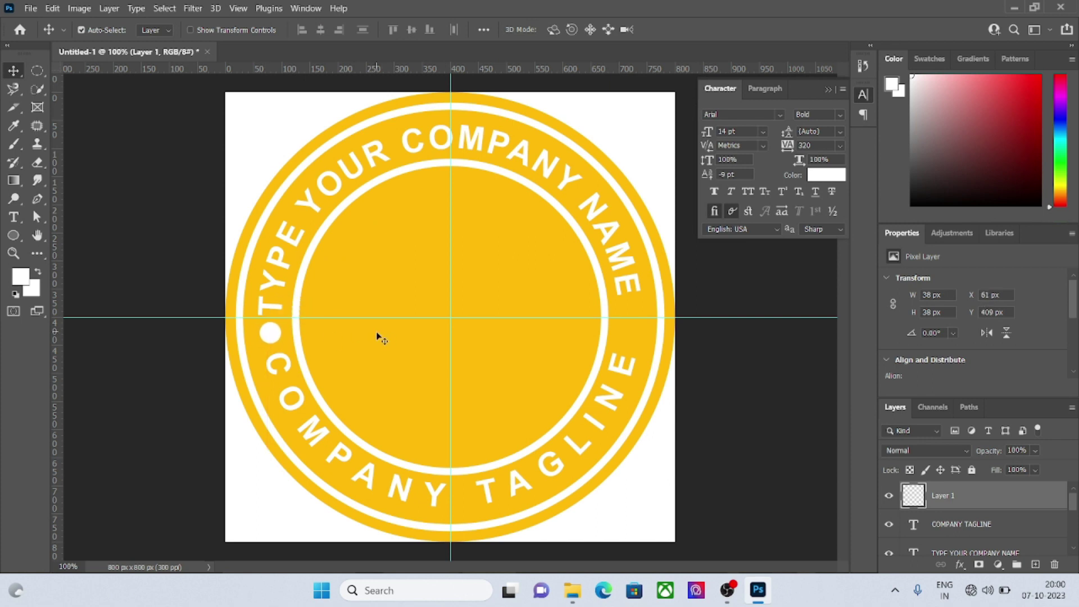
key(Up)
- Scale the white dot down to about 33 px and place a copy in the matching gap on the badge's right side
key(ctrl+t)
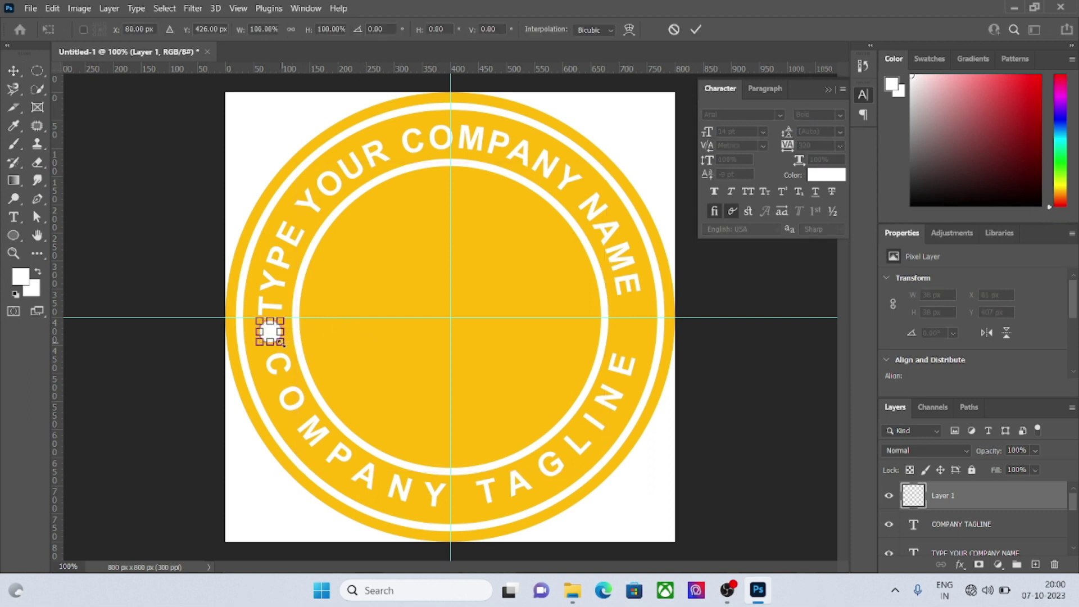
drag(281, 342, 280, 340)
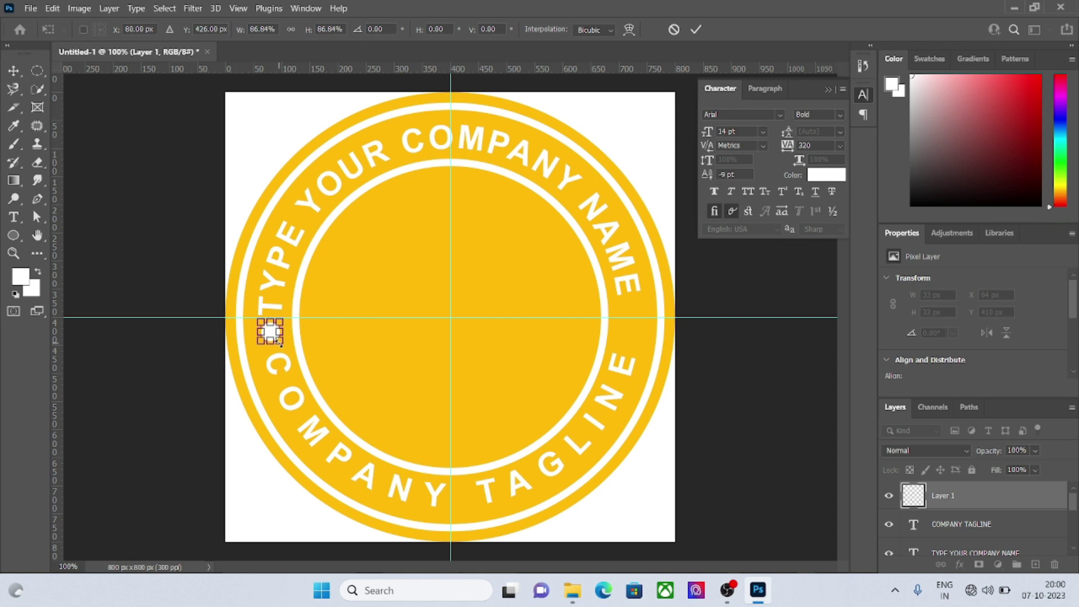
key(Return)
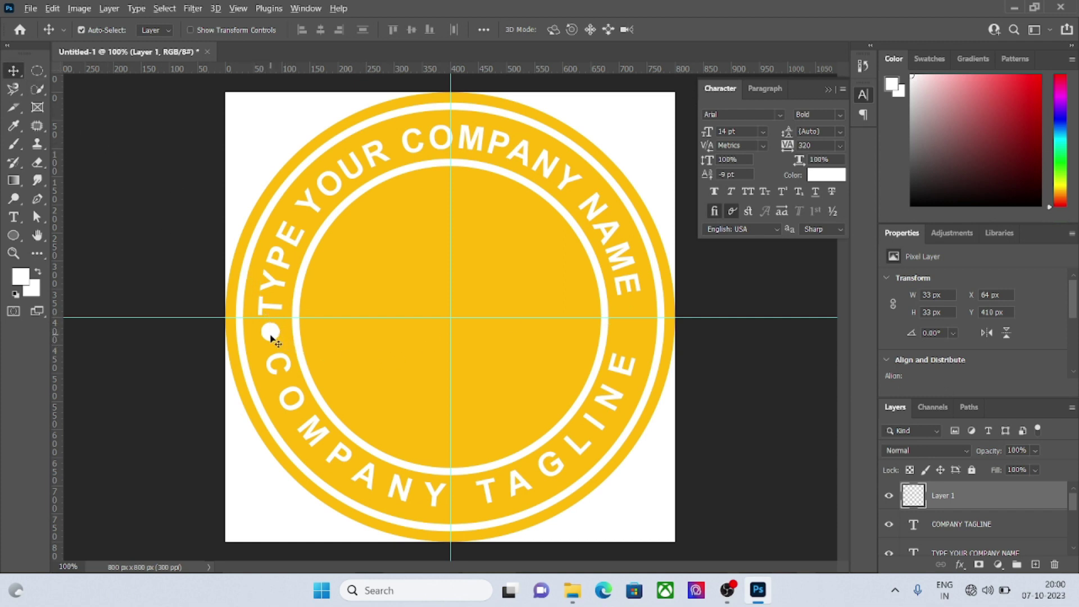
drag(270, 335, 632, 323)
key(alt+shift)
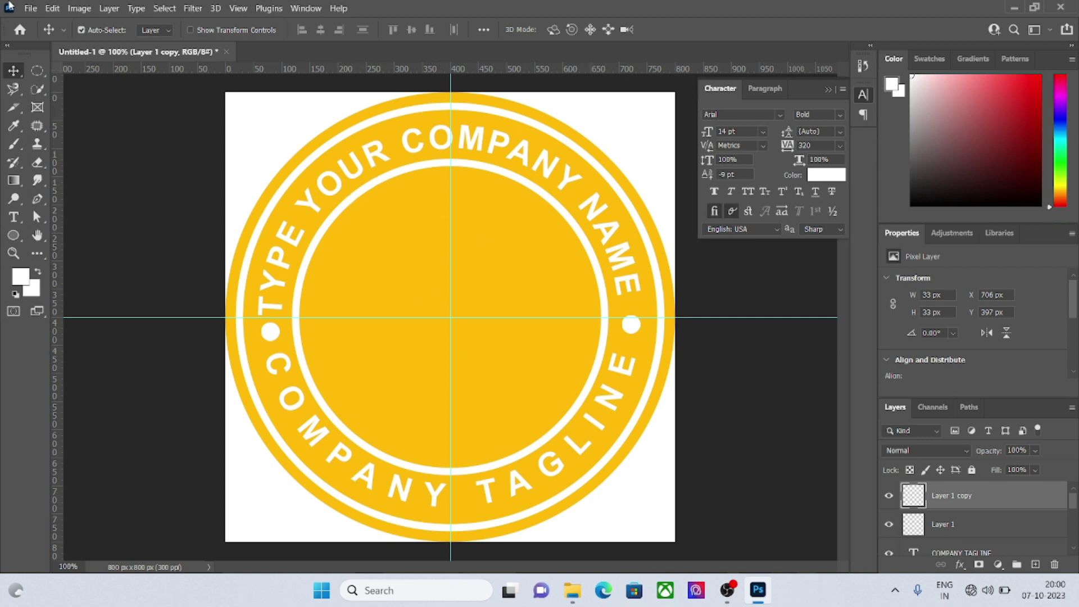
- Open the eagle image image-removebg-preview from Downloads and bring it into the centre of the badge document
click(26, 7)
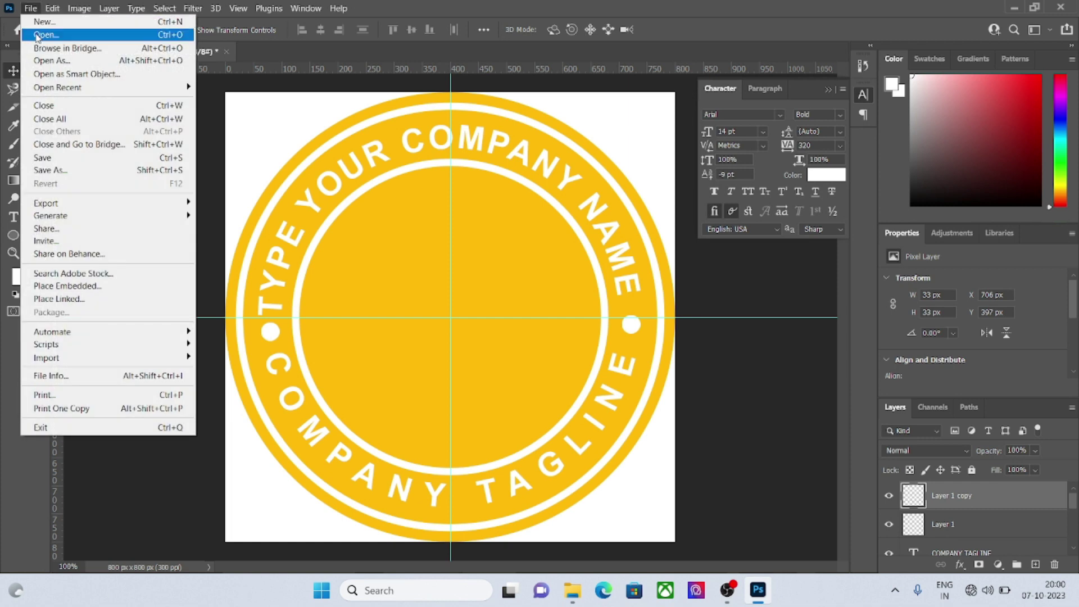
click(37, 35)
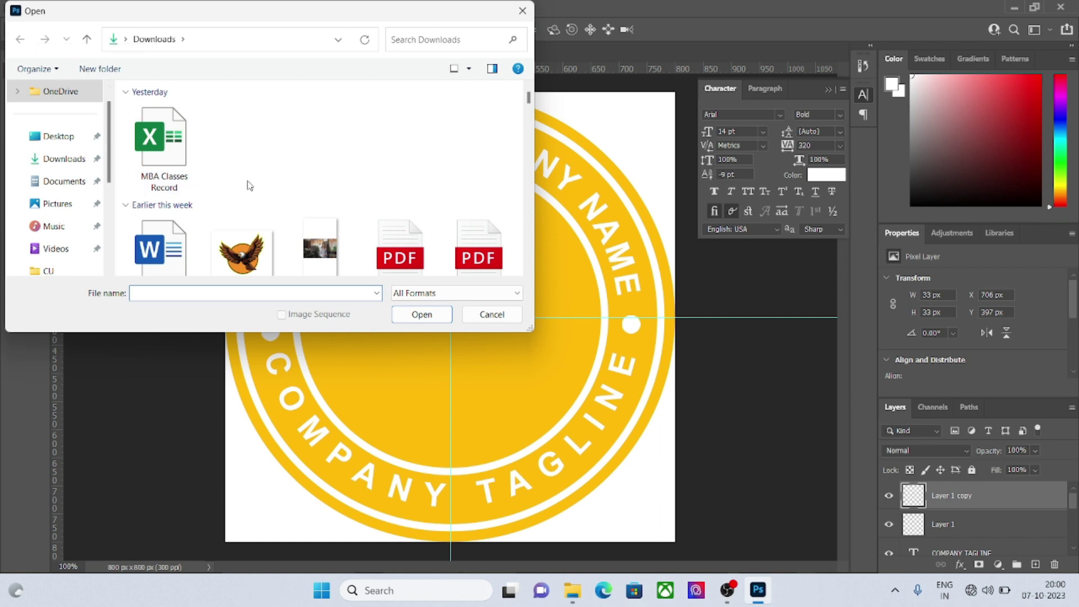
scroll(245, 186, down, 1)
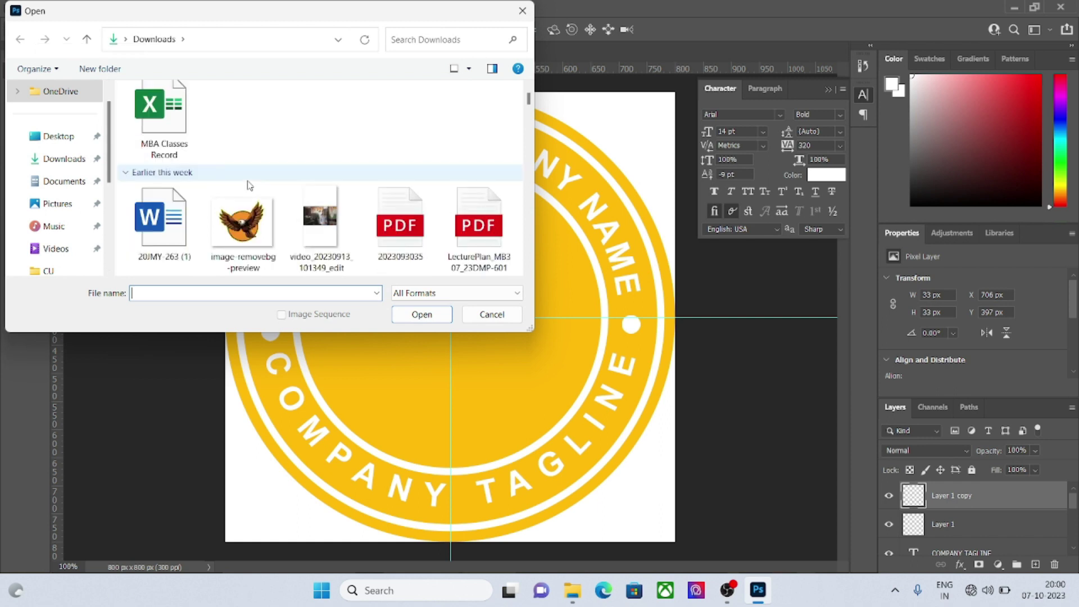
click(247, 225)
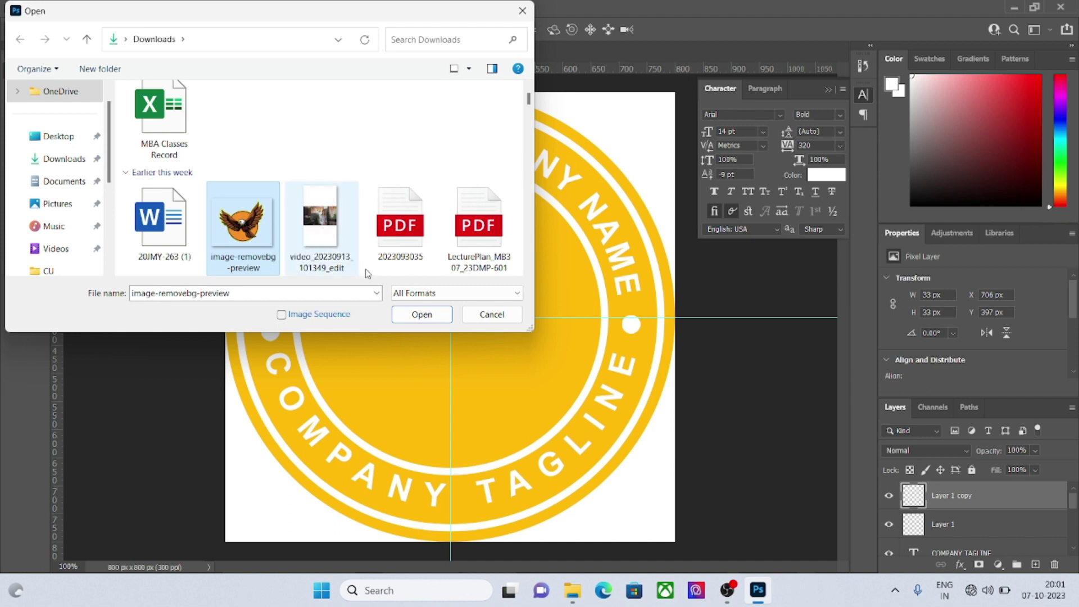
click(428, 318)
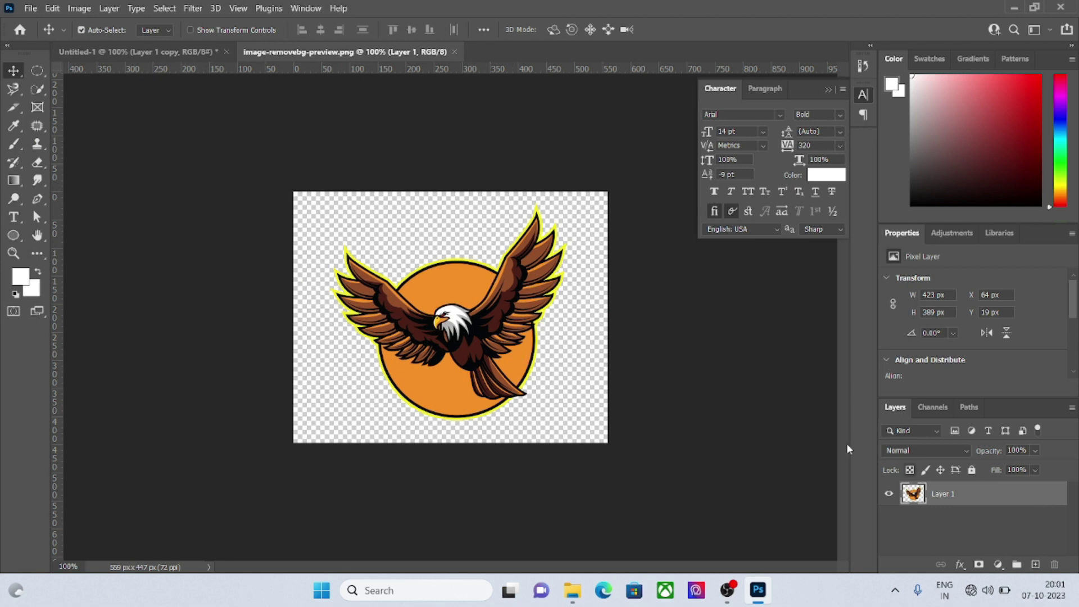
drag(459, 340, 476, 283)
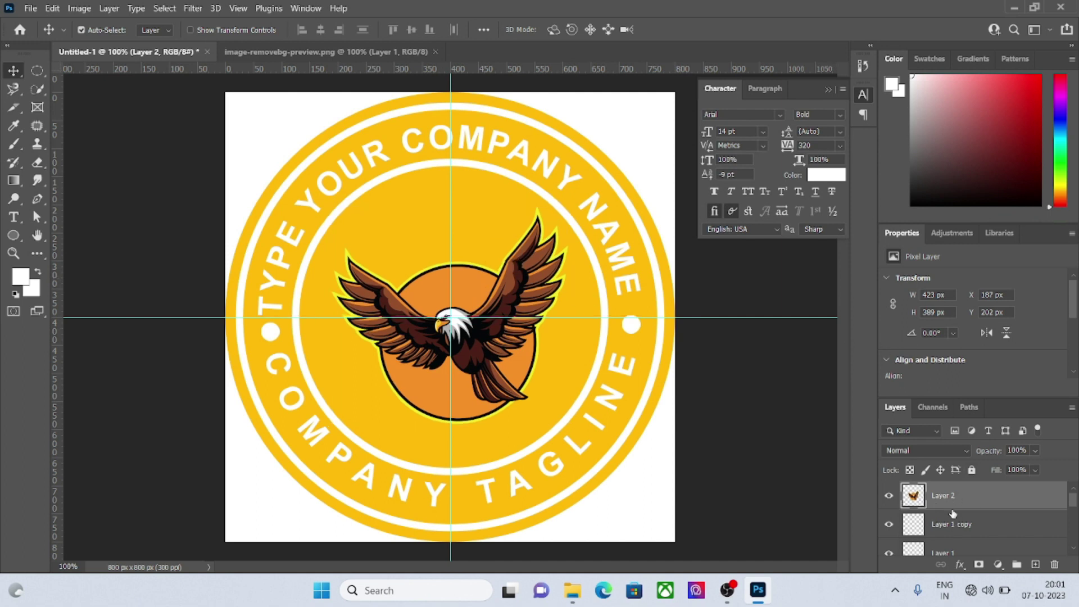
- Add a drop shadow in white (ffffff) to the eagle layer and move the Layer Style dialog clear of the artwork
click(960, 565)
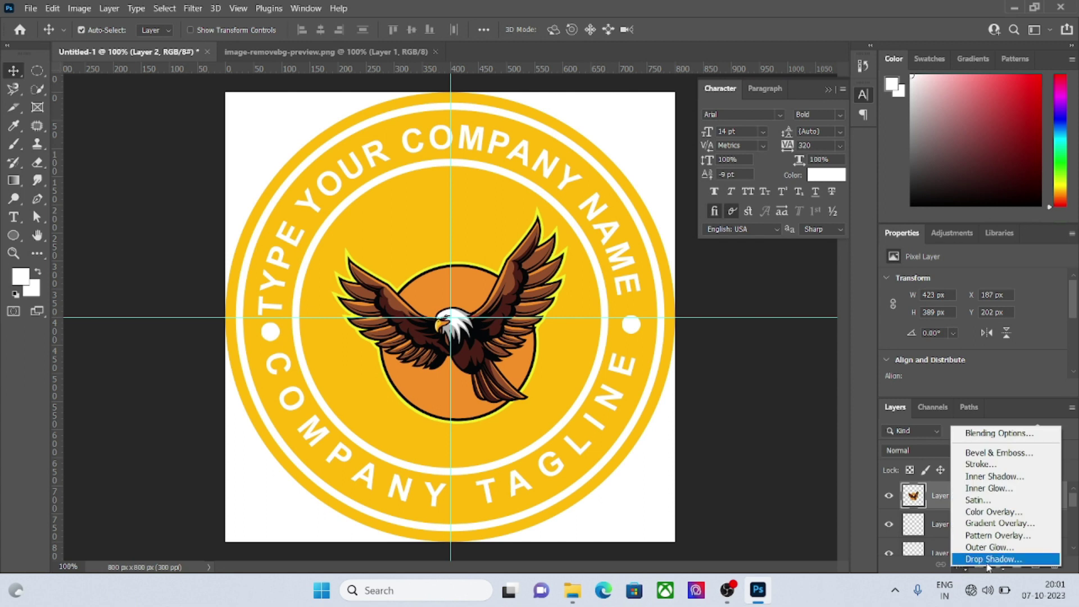
click(978, 559)
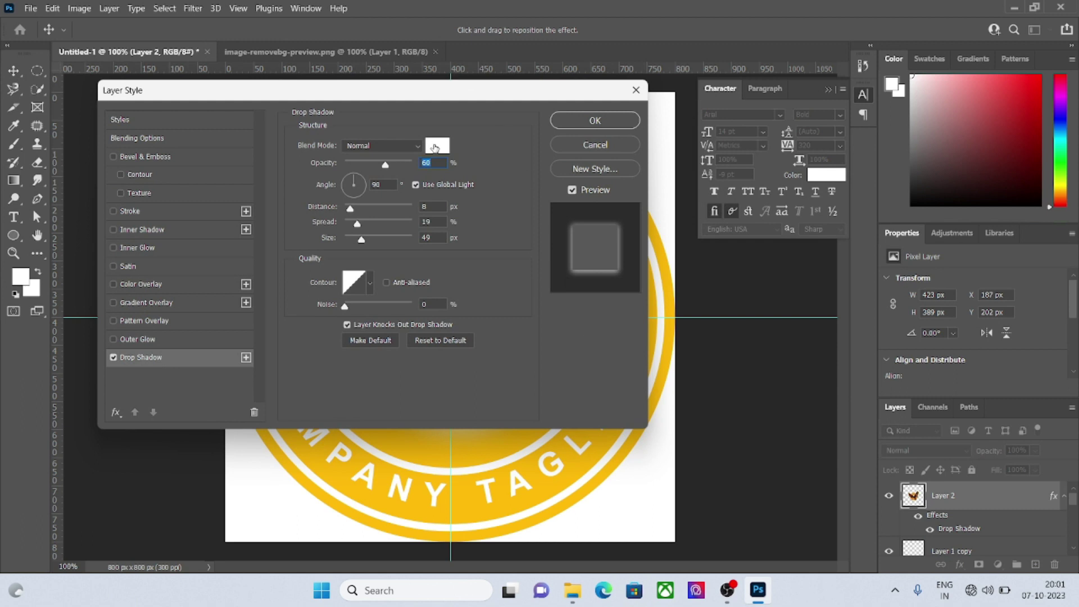
click(437, 147)
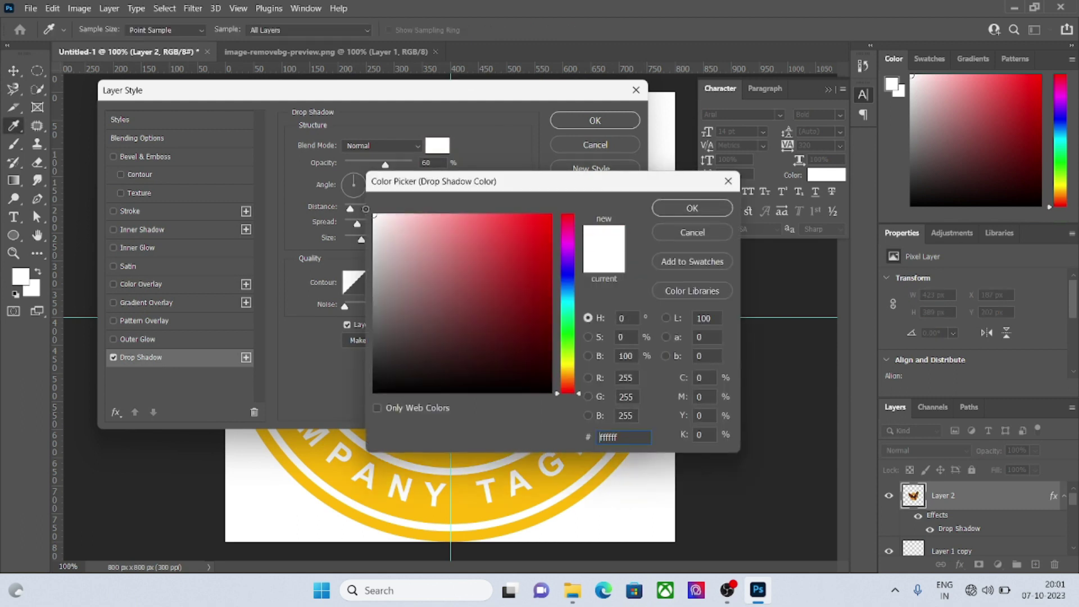
click(710, 208)
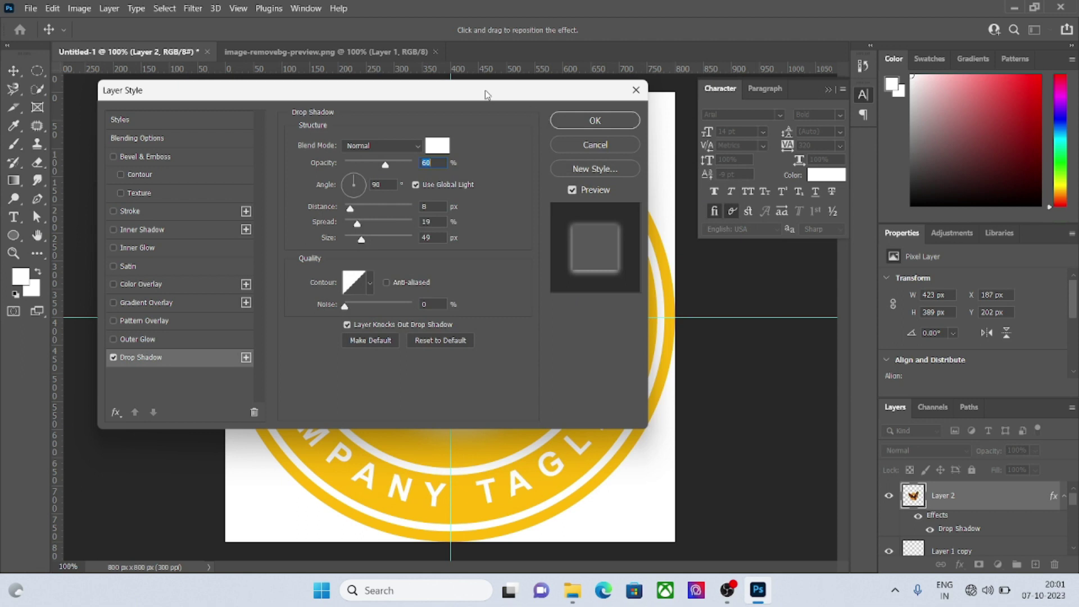
drag(487, 95, 665, 188)
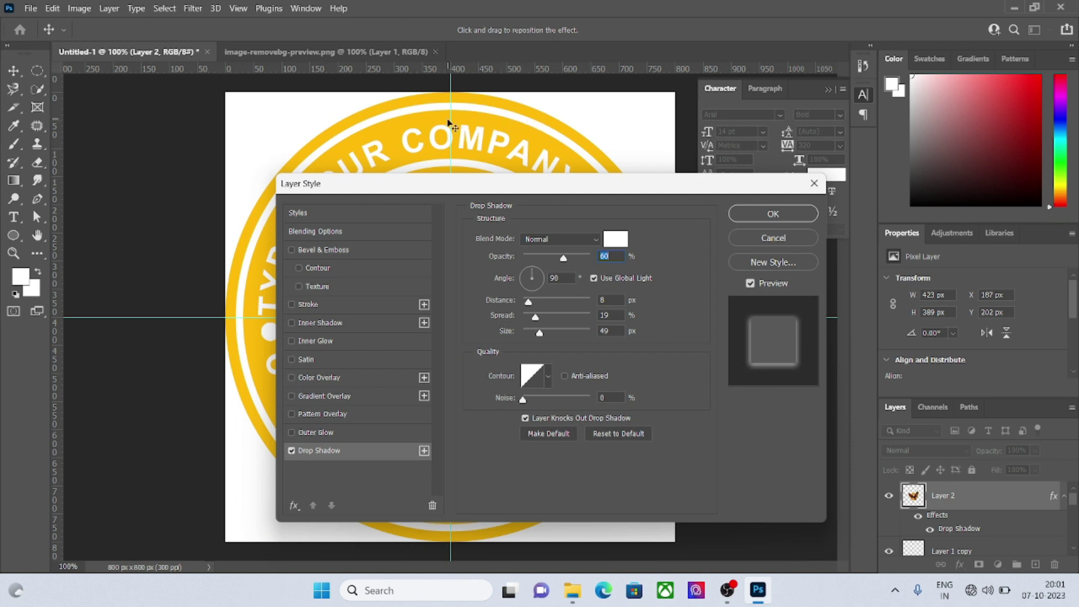
drag(555, 176, 850, 118)
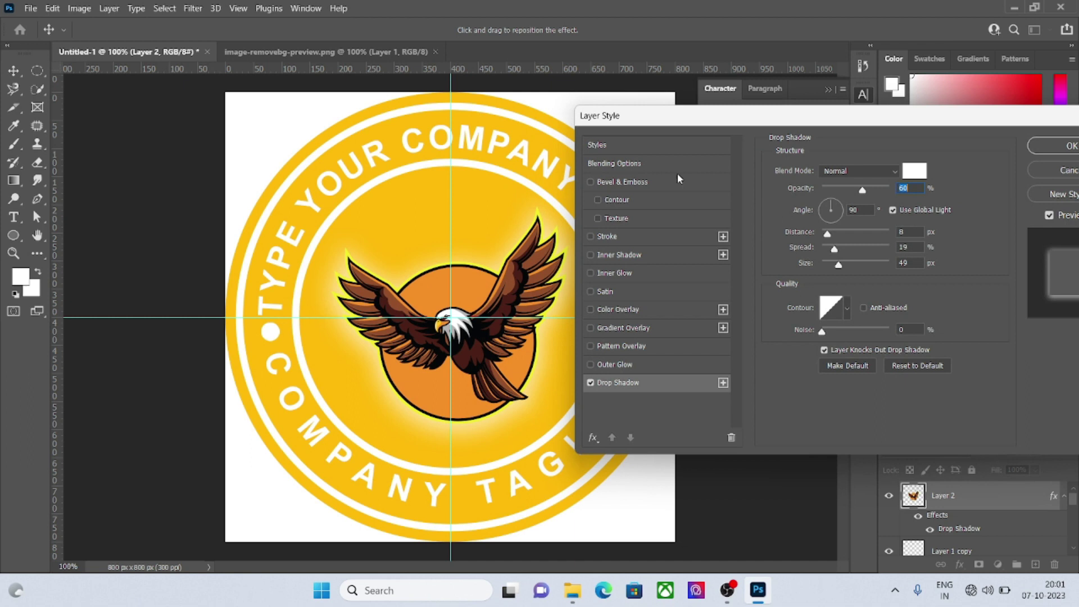
- Set the eagle's drop shadow to 78% opacity, 7 px distance, 30% spread and 59 px size, and apply it
drag(863, 190, 876, 190)
drag(827, 233, 848, 248)
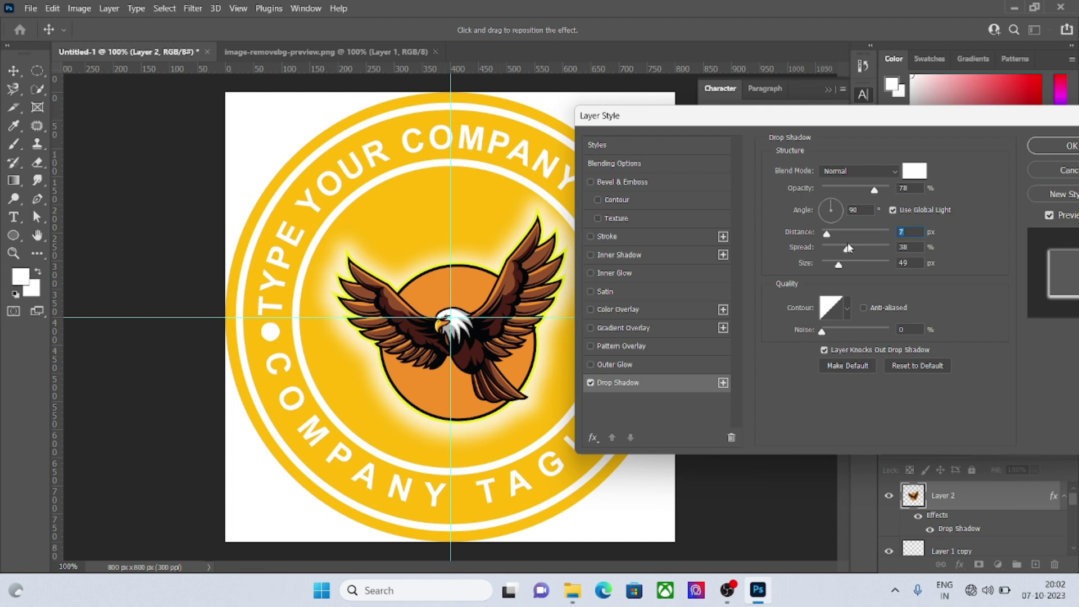
drag(849, 248, 843, 265)
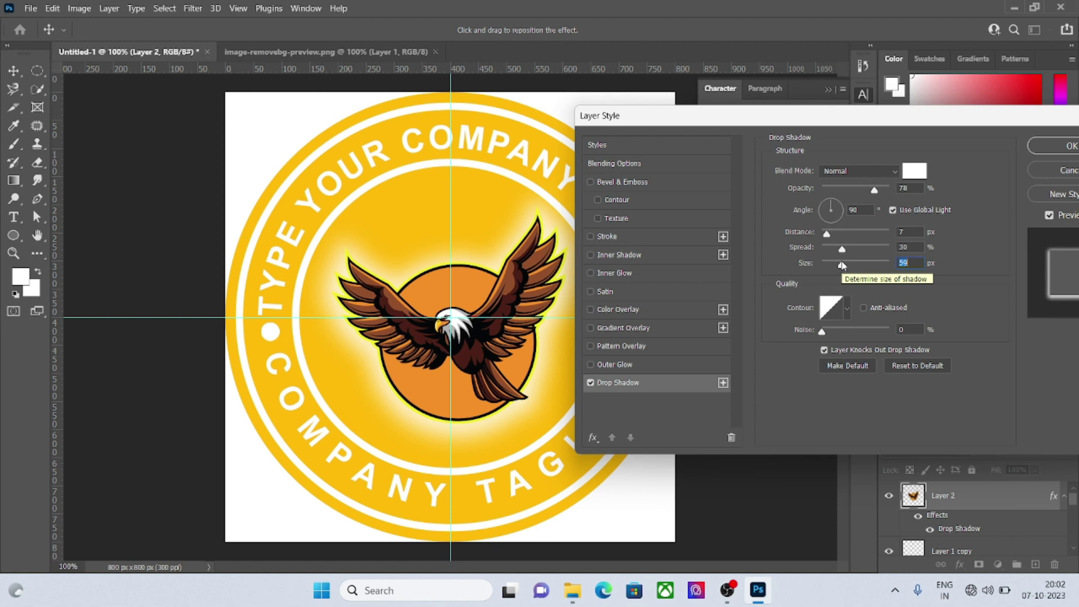
click(1055, 145)
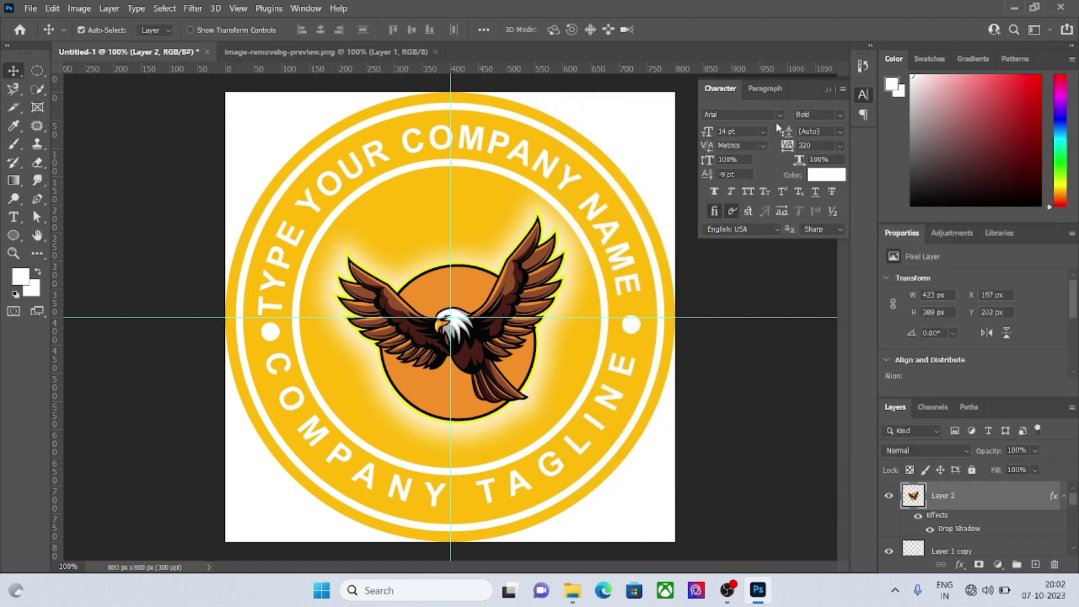
- Save the badge in Downloads as a PNG named Logo, using the large file size option with fastest saving
click(828, 91)
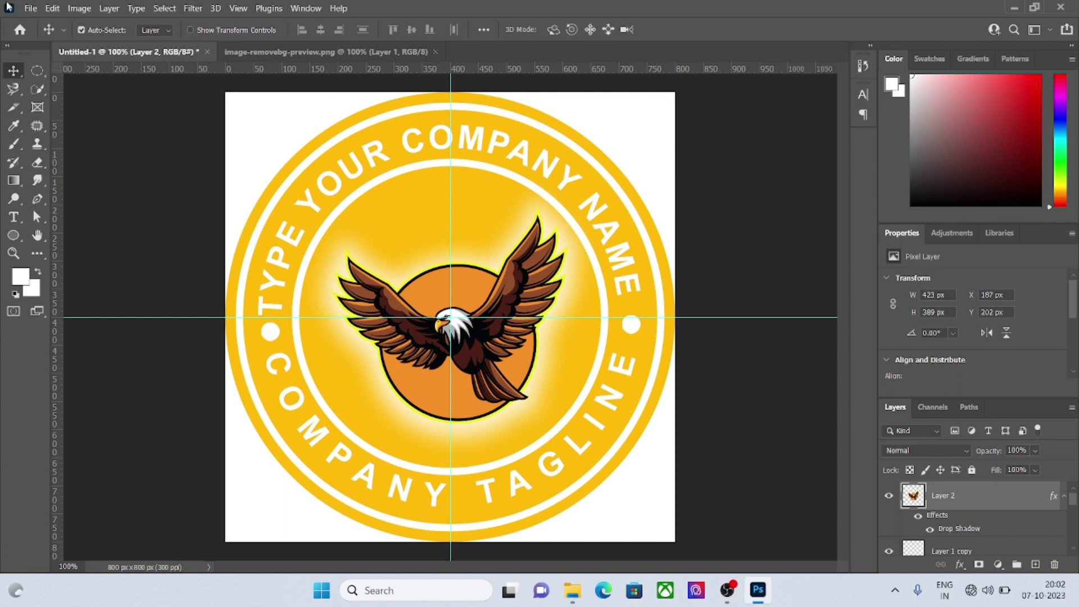
click(29, 8)
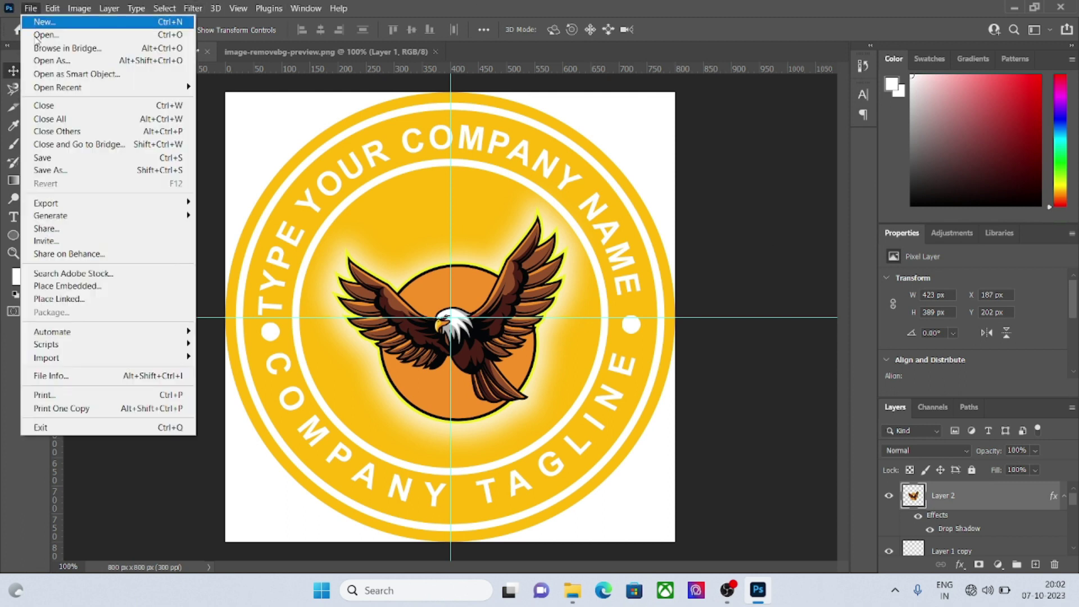
click(45, 170)
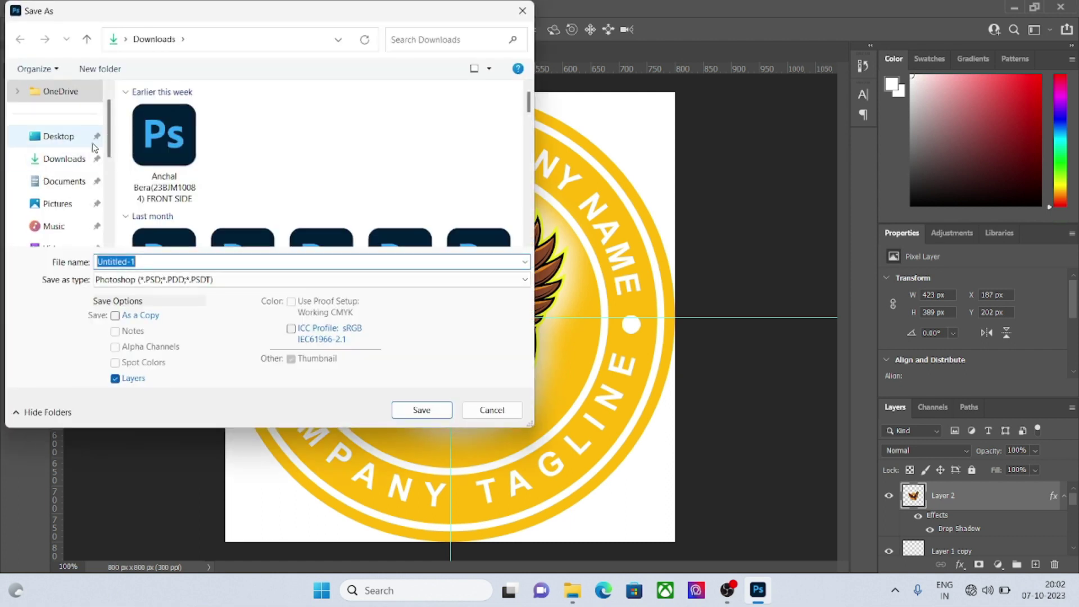
click(76, 161)
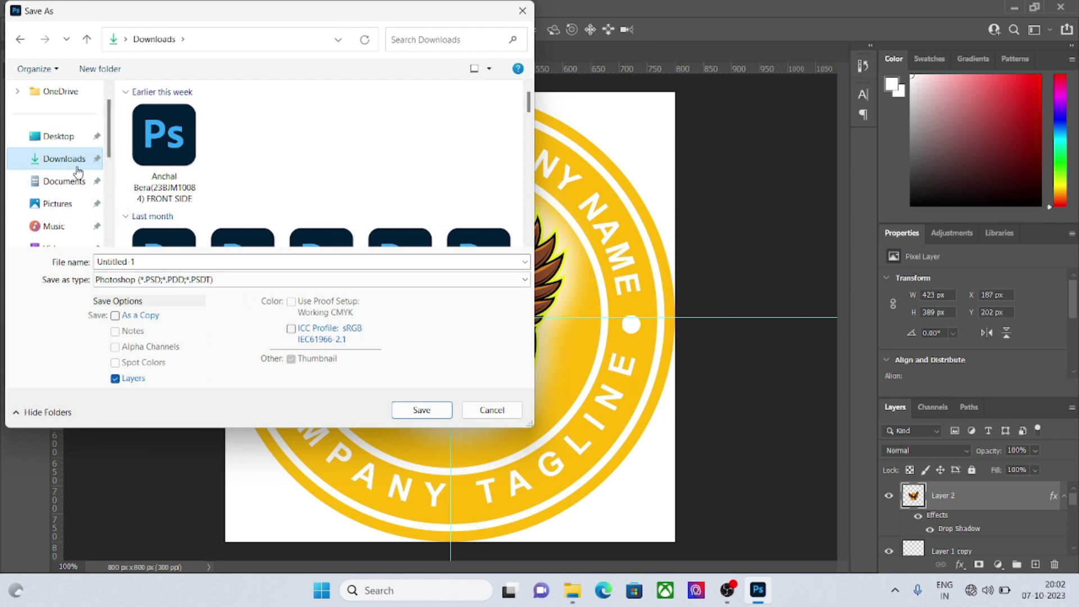
click(138, 261)
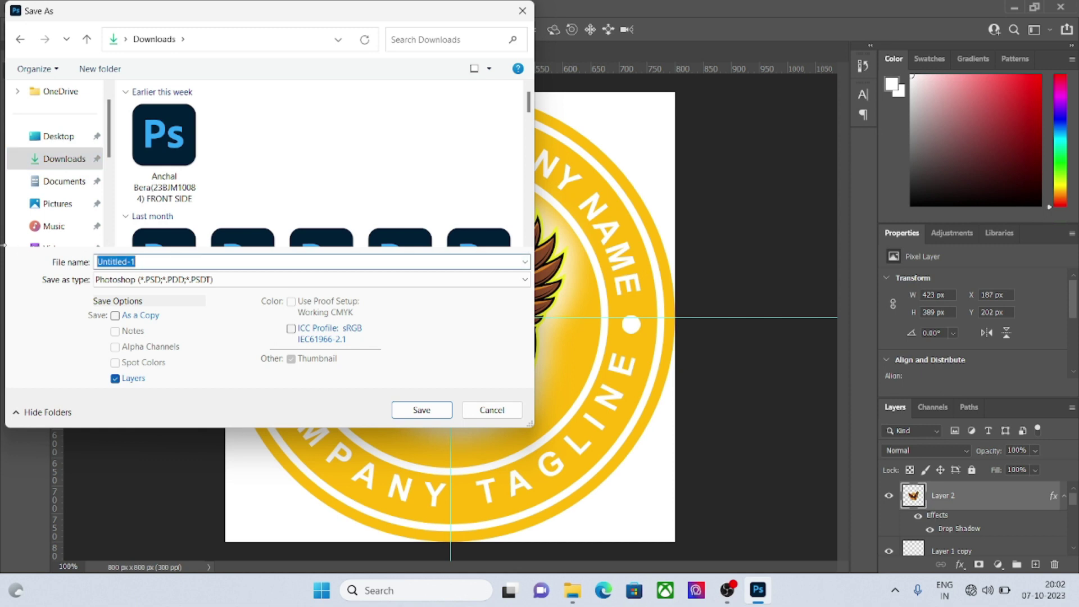
text(Lo)
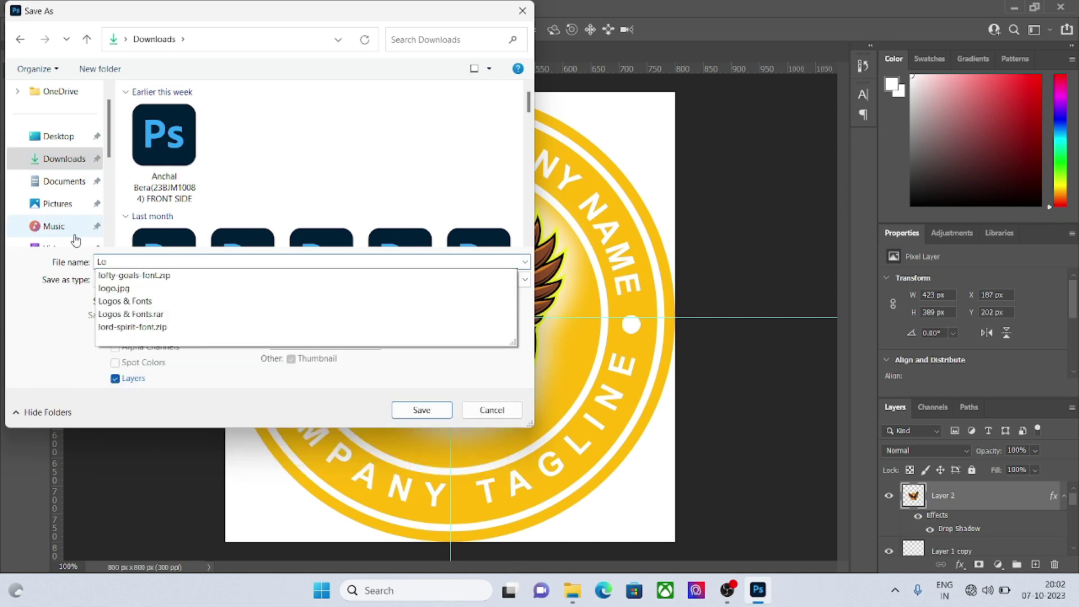
text(go)
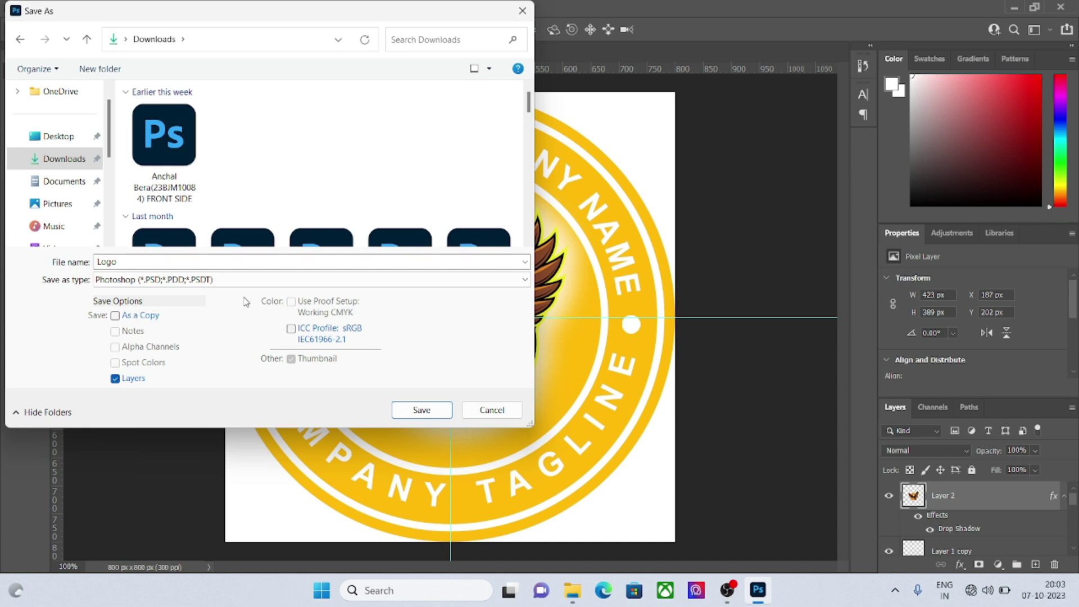
click(149, 285)
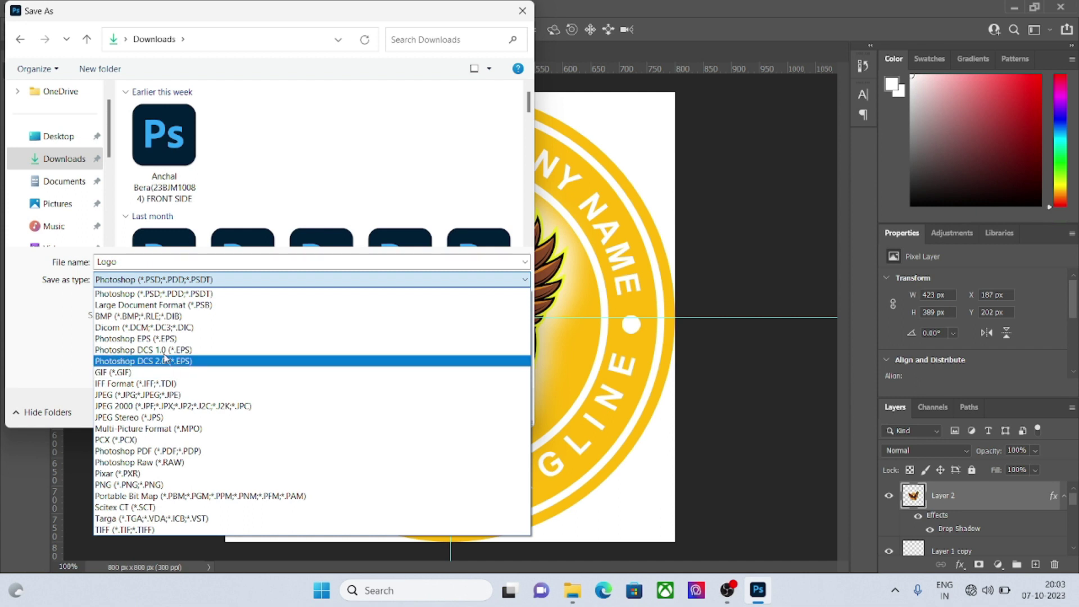
click(117, 485)
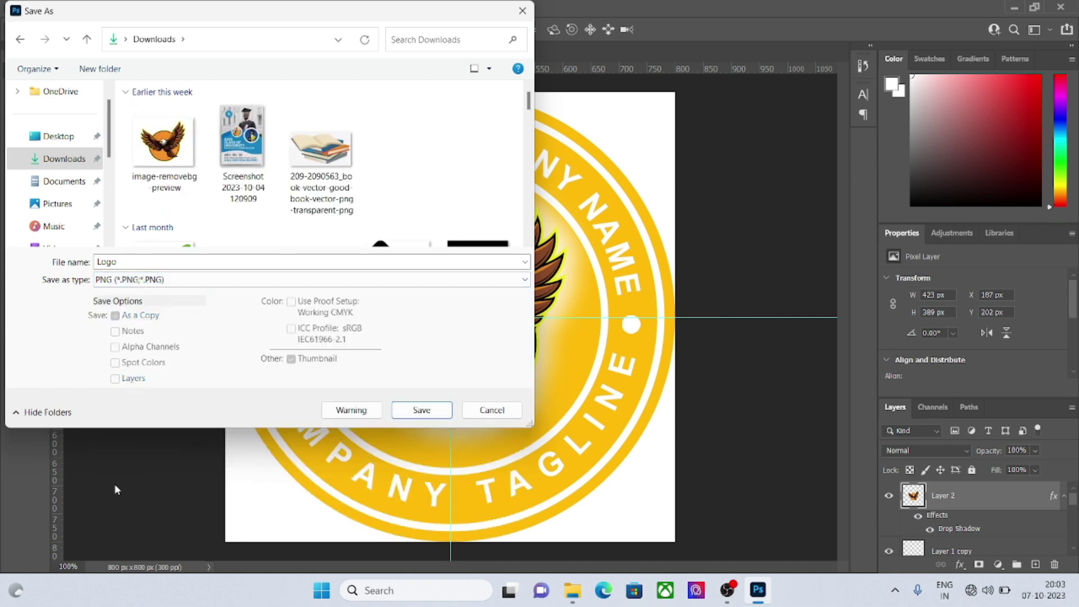
click(423, 411)
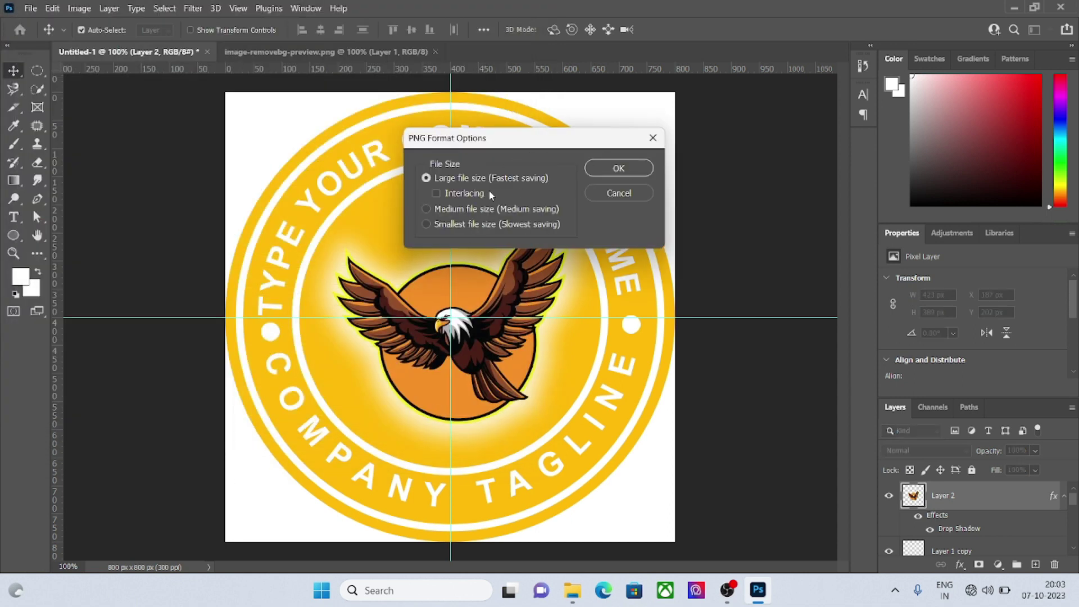
click(620, 169)
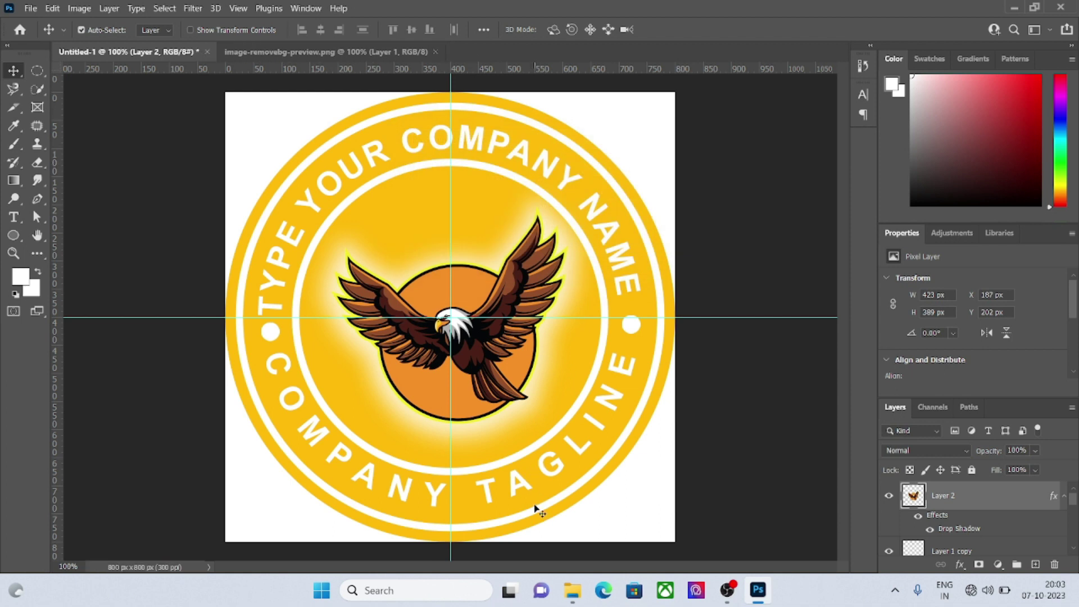
- View the exported Logo image from the Downloads folder in File Explorer and close the preview
mouse_move(568, 586)
click(536, 561)
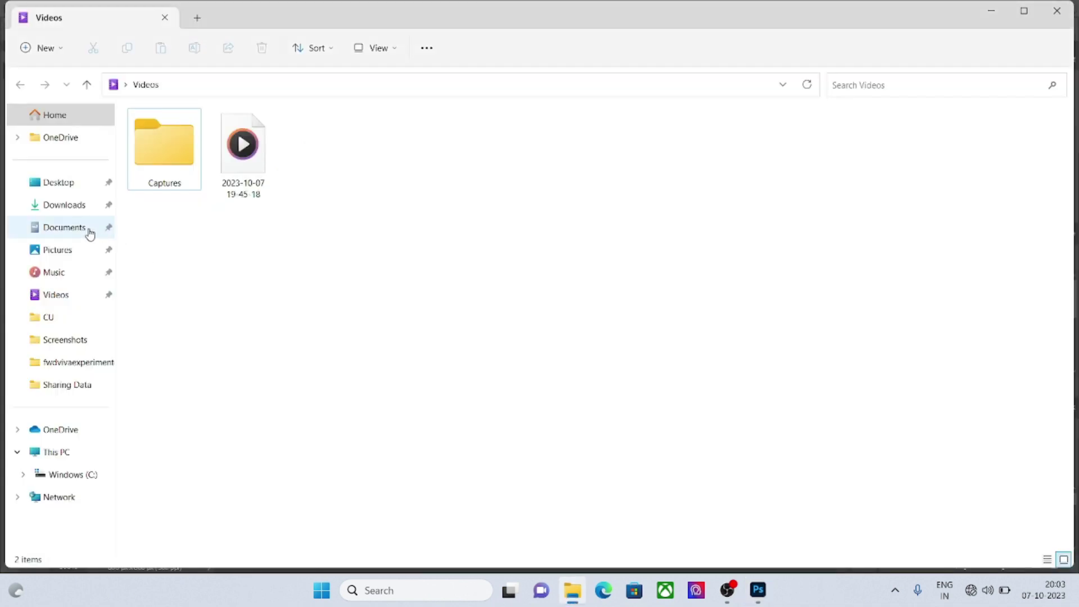
click(68, 206)
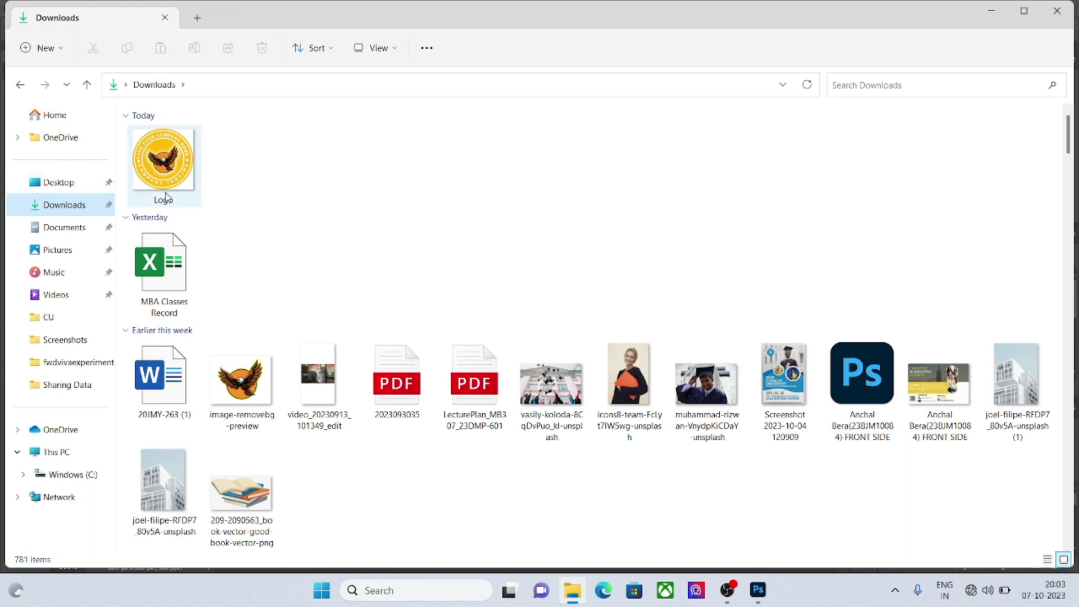
double_click(174, 167)
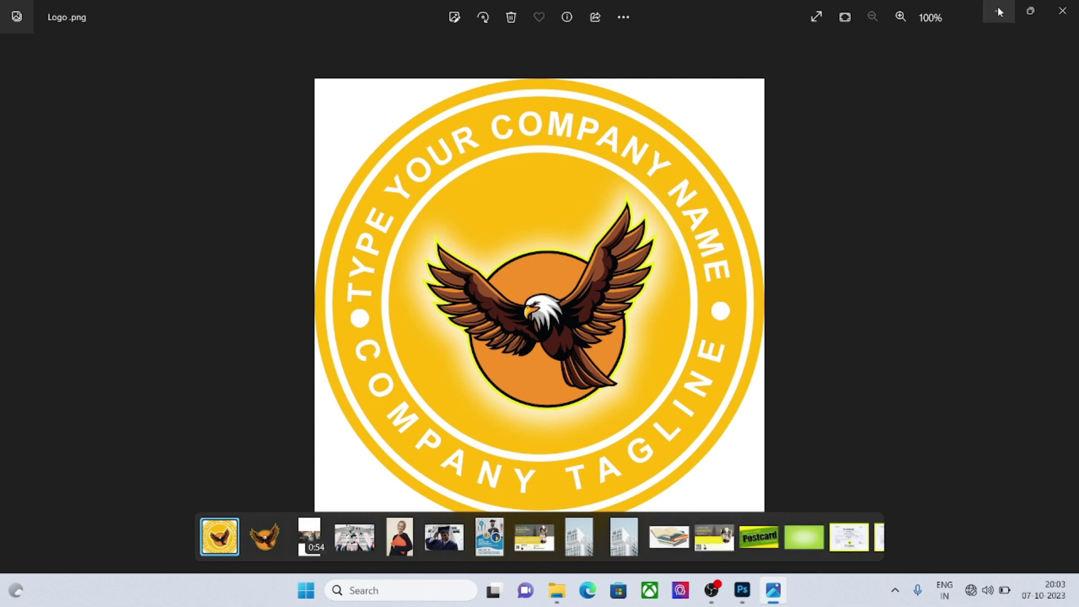
click(1062, 11)
- Place the exported Logo image from Downloads into the badge document at its full 800 x 800 px size
drag(170, 168, 756, 578)
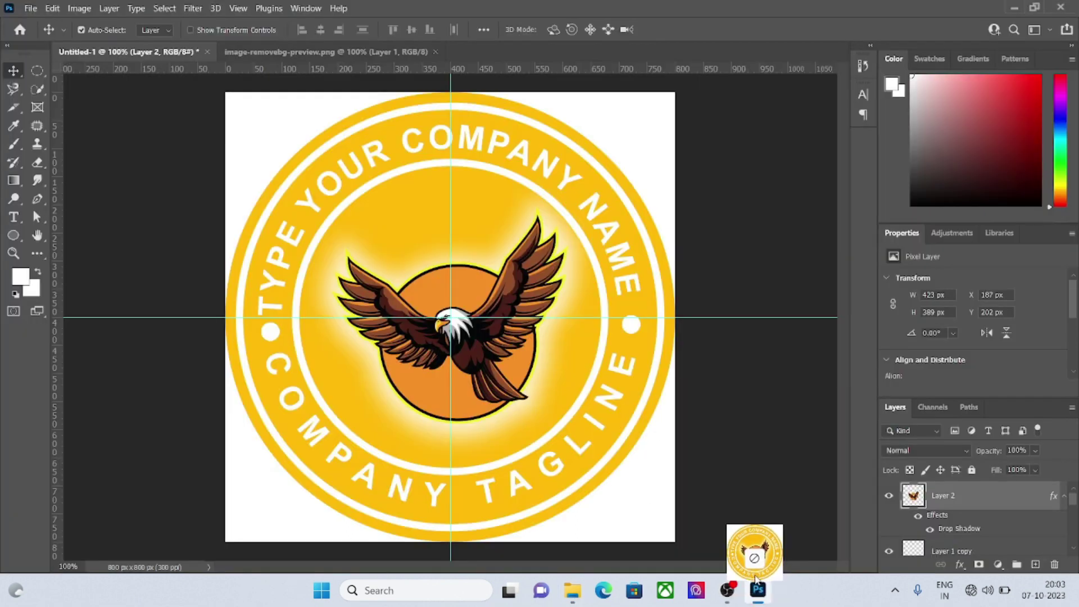
drag(787, 274, 786, 267)
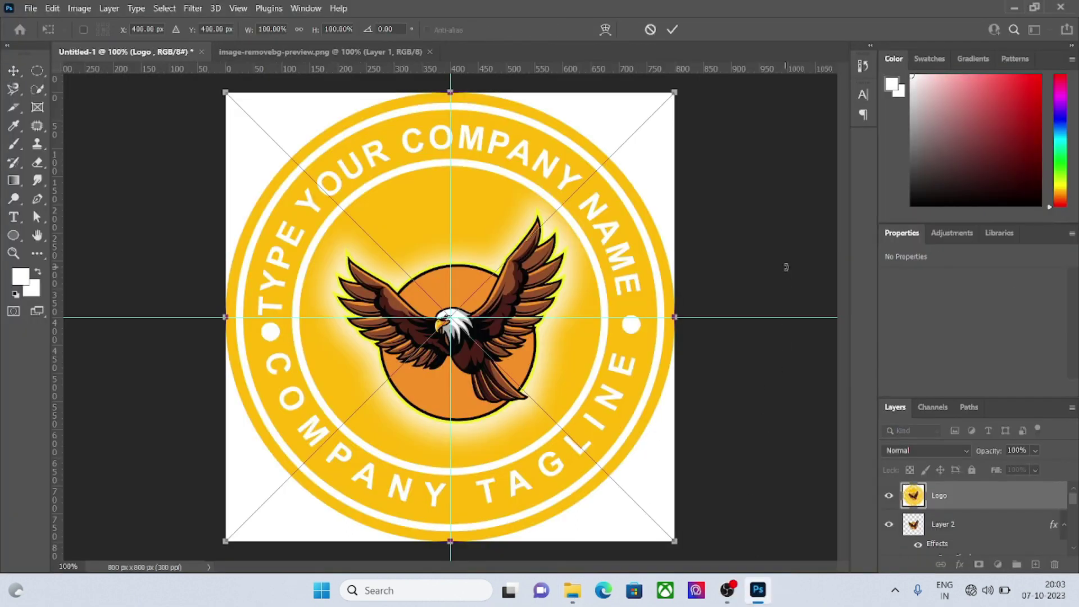
click(29, 8)
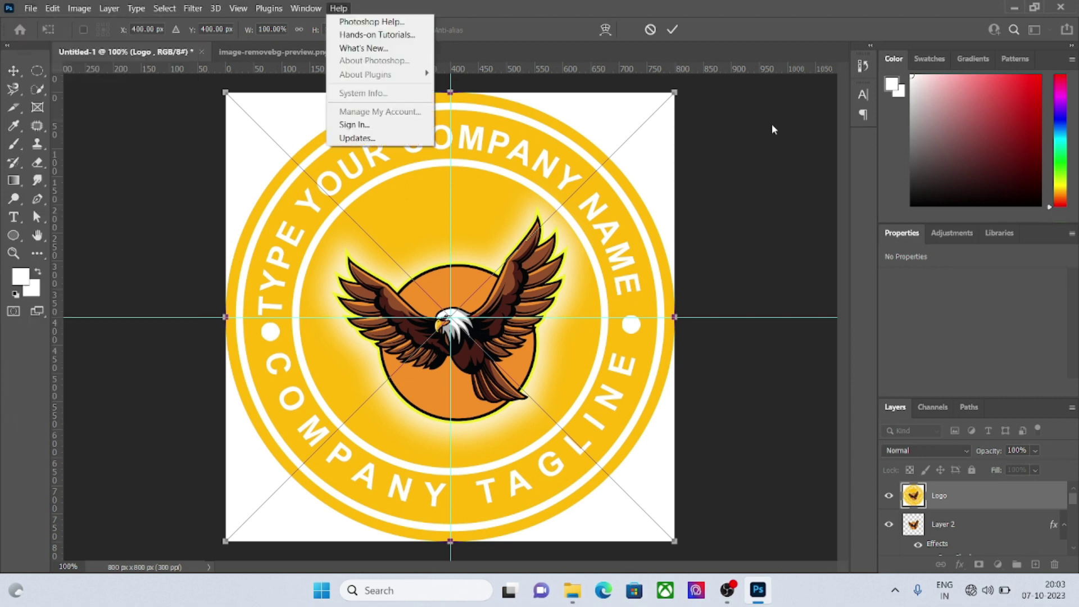
click(741, 135)
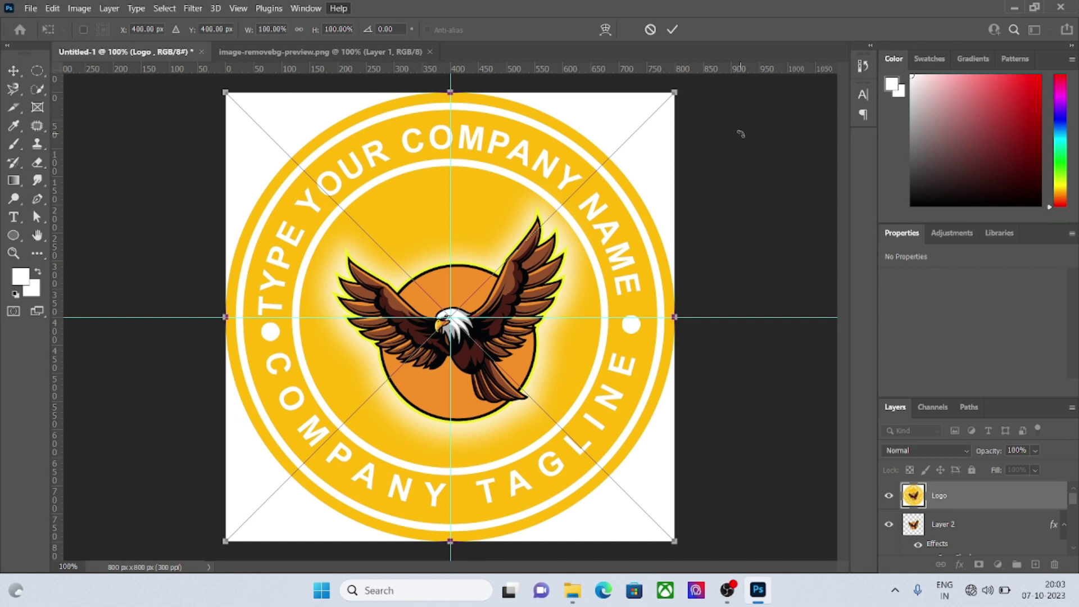
key(Return)
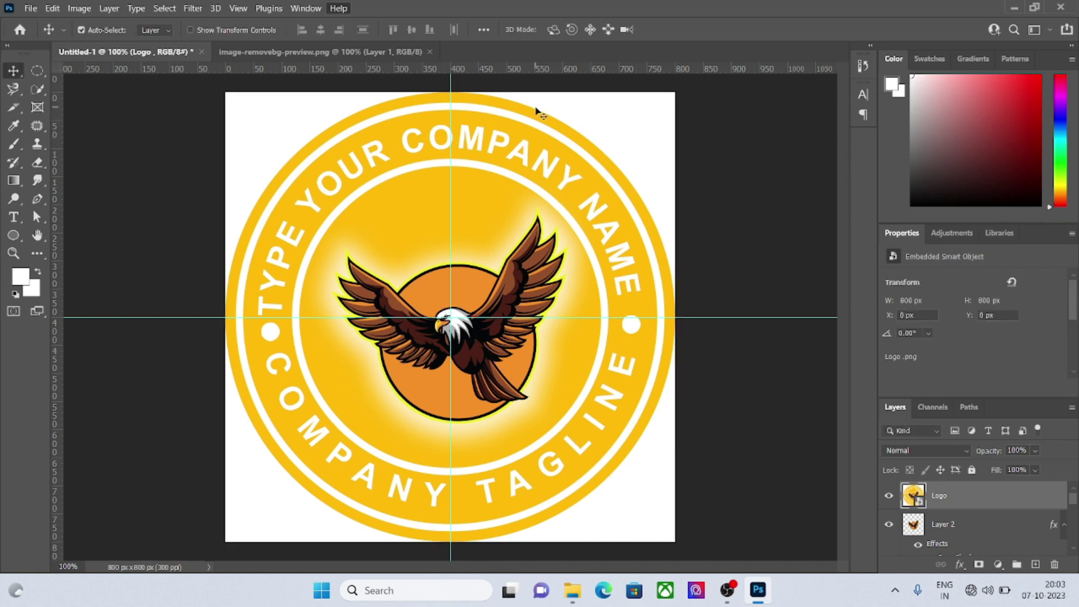
- Open the graduate portrait photo and the exported Logo image from Downloads as separate documents
click(31, 8)
click(38, 35)
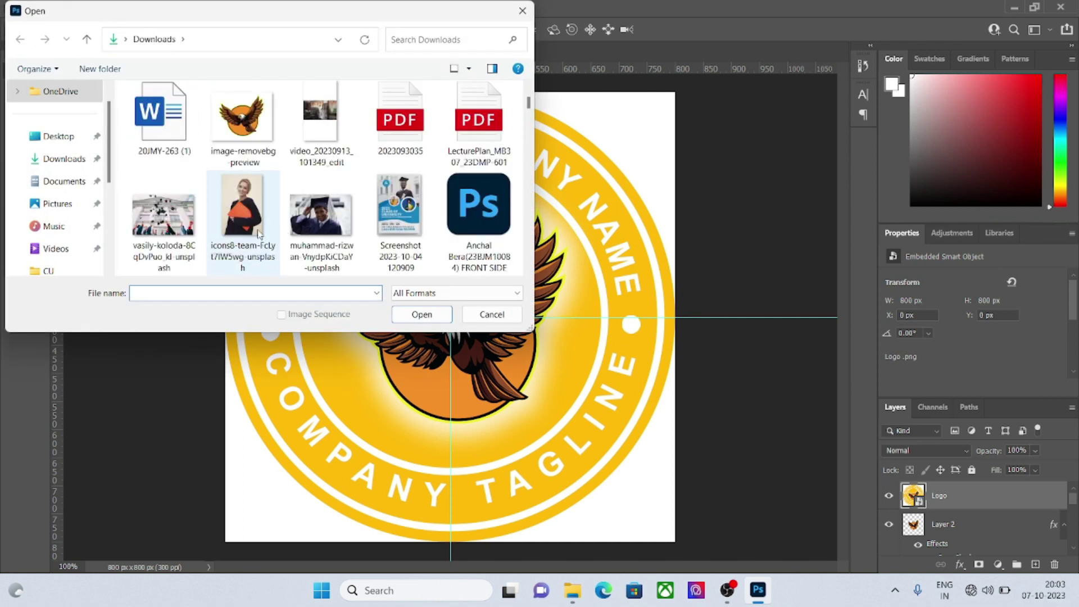
click(329, 219)
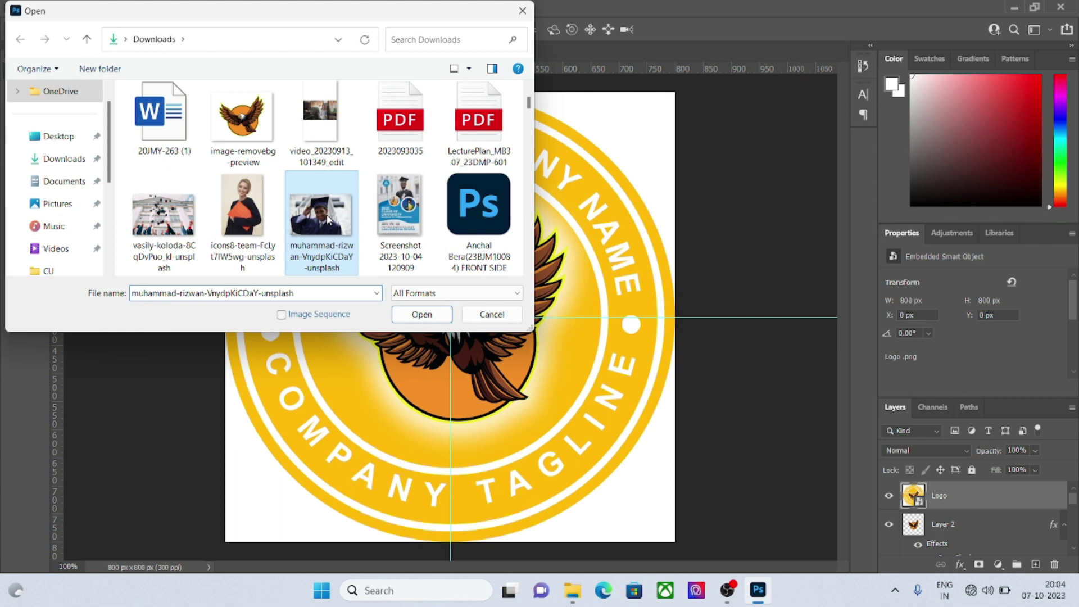
click(417, 314)
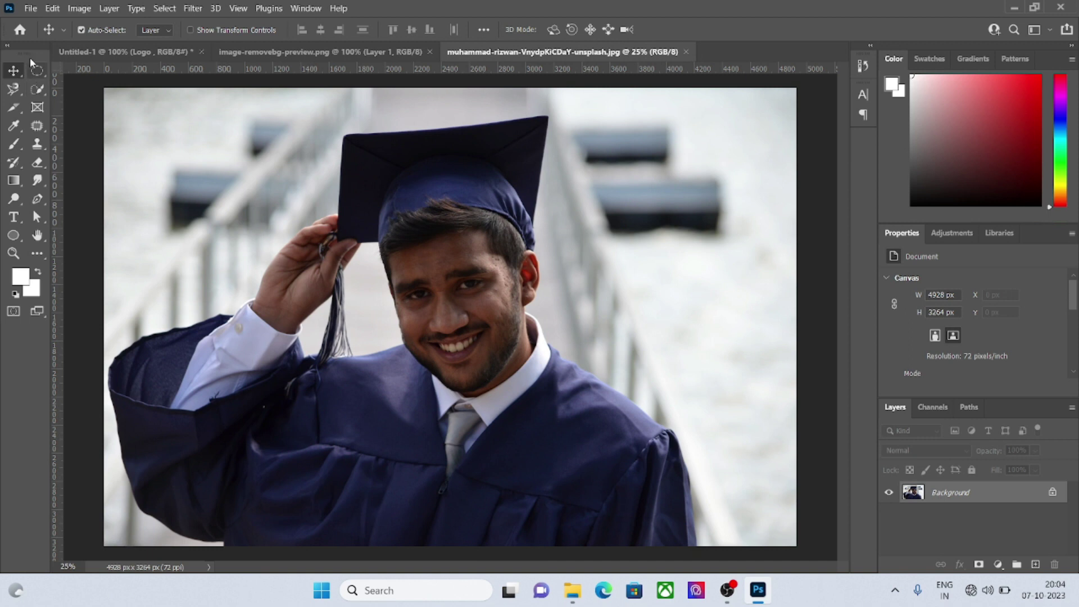
click(30, 8)
click(49, 33)
click(164, 132)
click(418, 310)
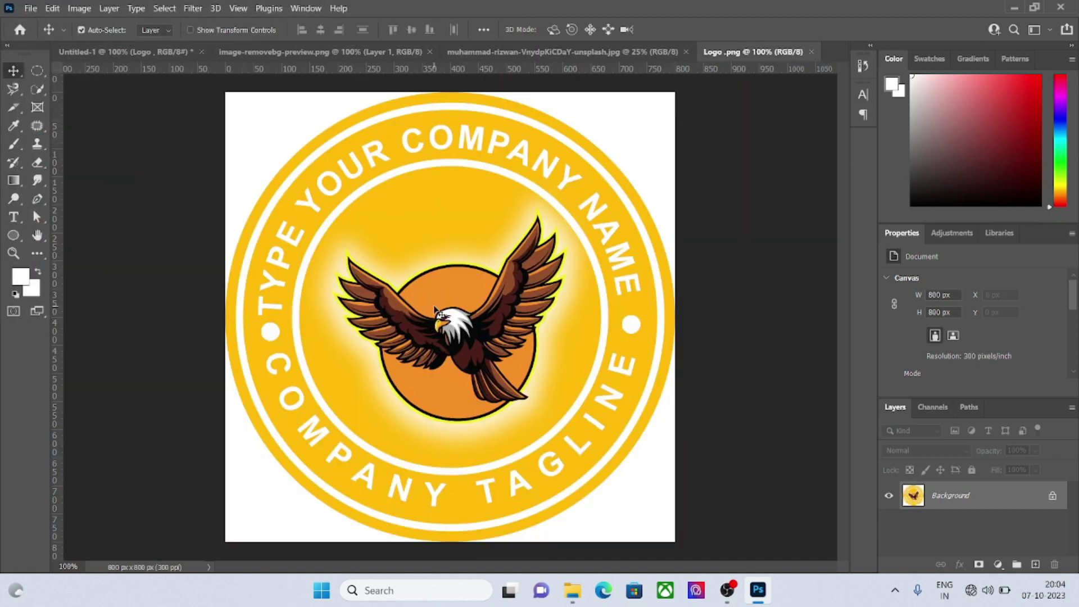
- Unlock the logo's layer, bring it into the graduate photo's upper-right area and scale it to about 724 px
double_click(1039, 496)
click(652, 161)
drag(513, 261, 724, 167)
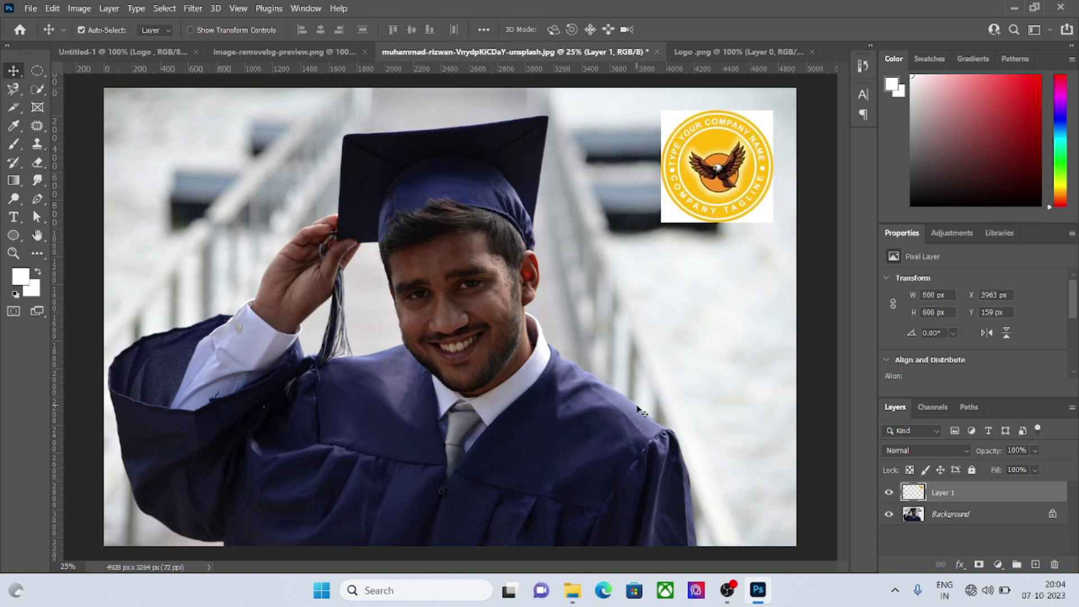
key(ctrl+t)
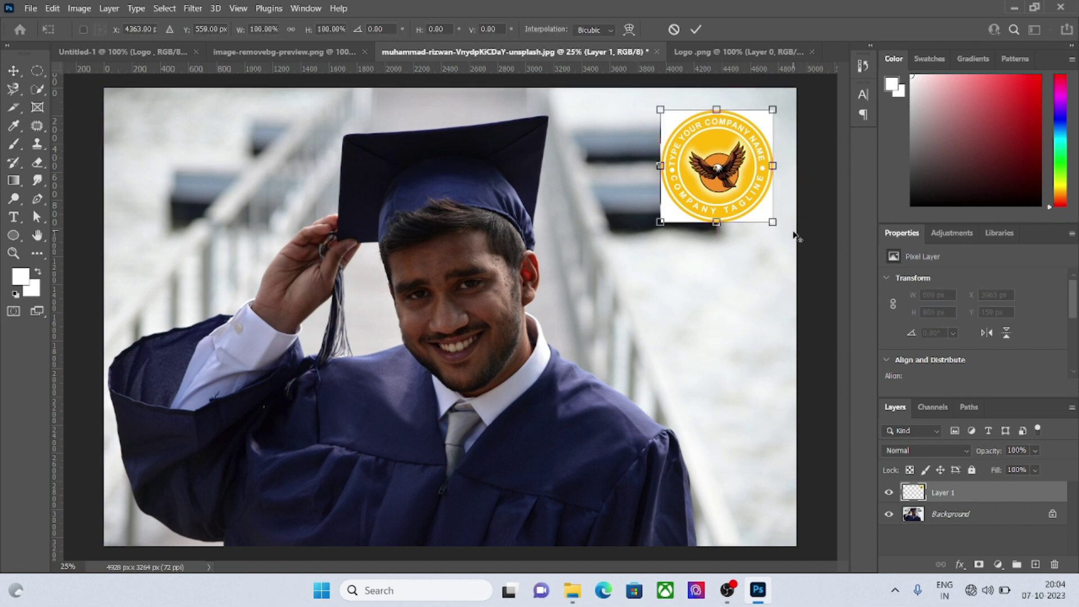
drag(778, 223, 770, 220)
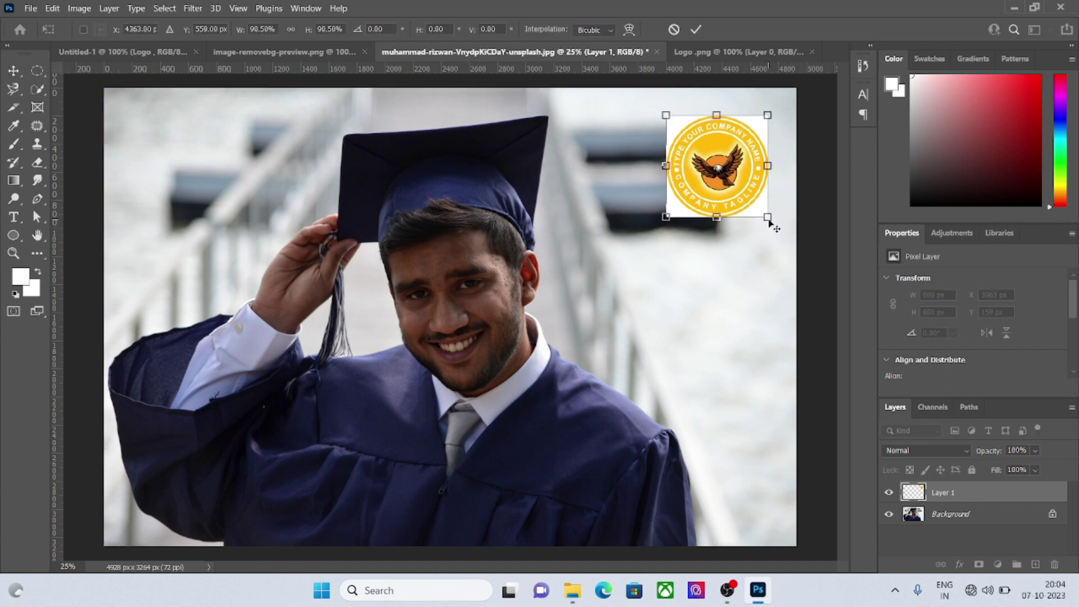
key(Return)
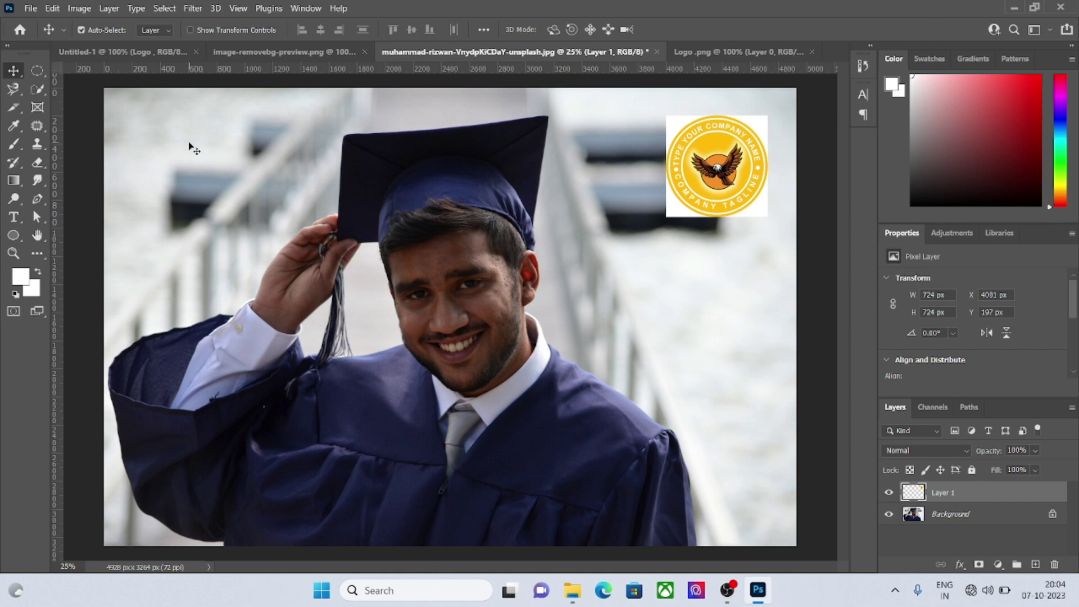
- Delete the placed Logo layer from the badge document Untitled-1 and hide its white Background layer
click(127, 52)
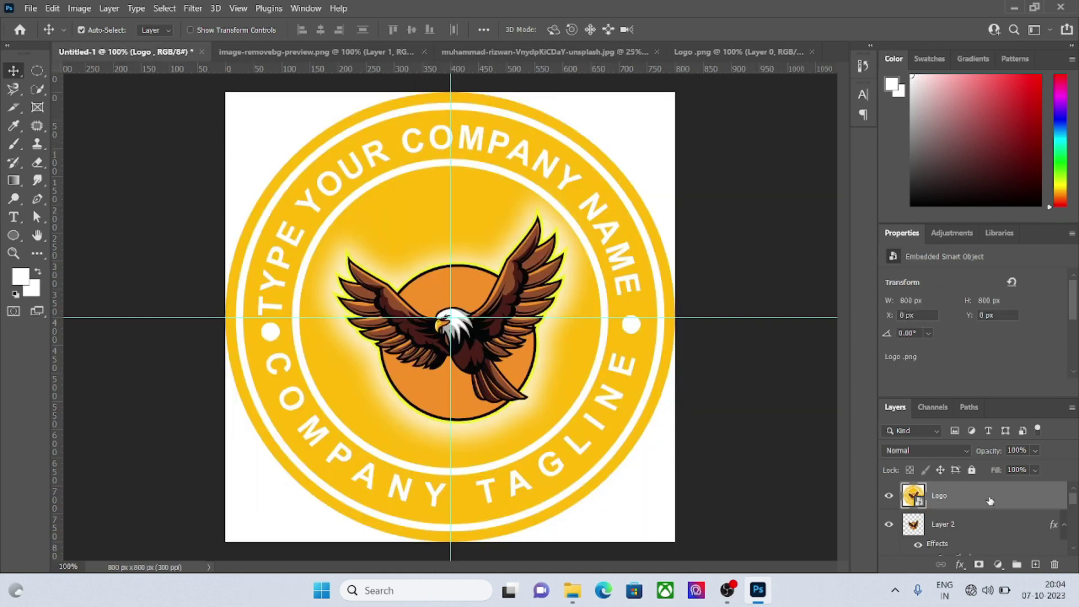
key(Delete)
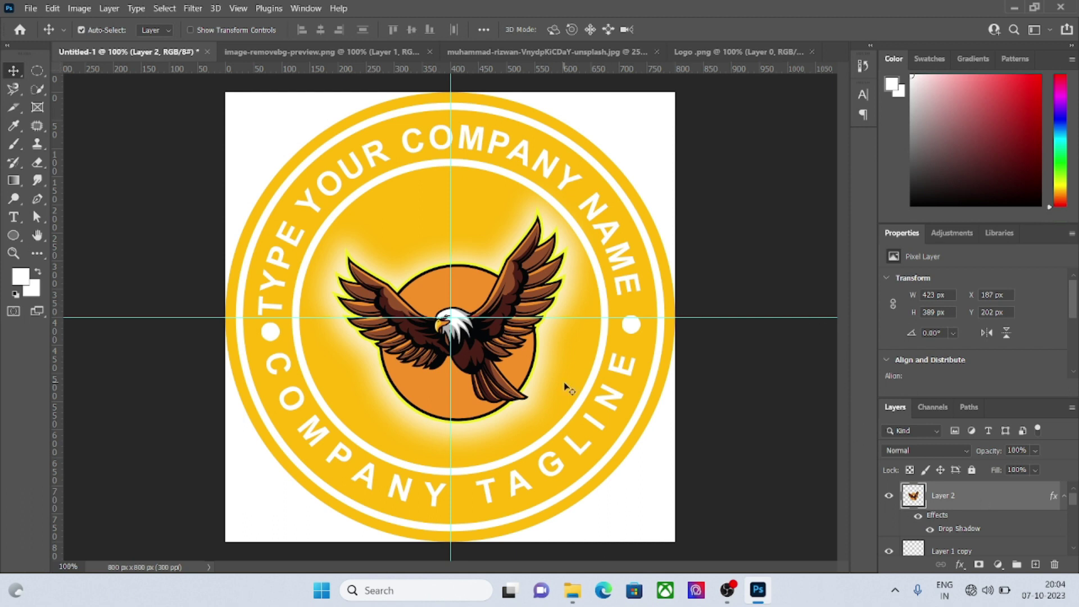
scroll(958, 509, down, 5)
scroll(958, 512, down, 2)
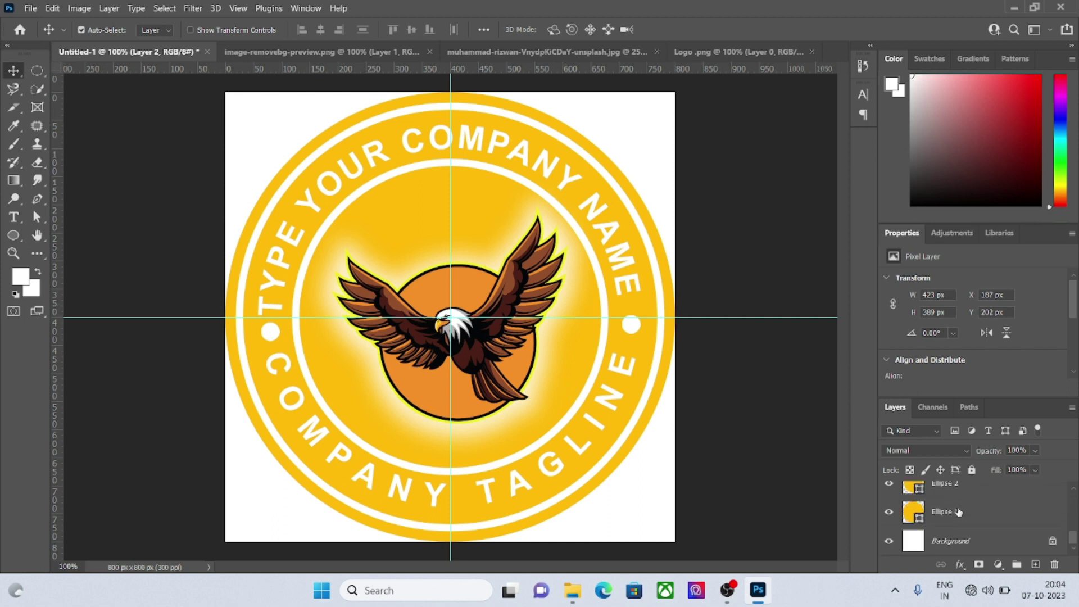
click(888, 542)
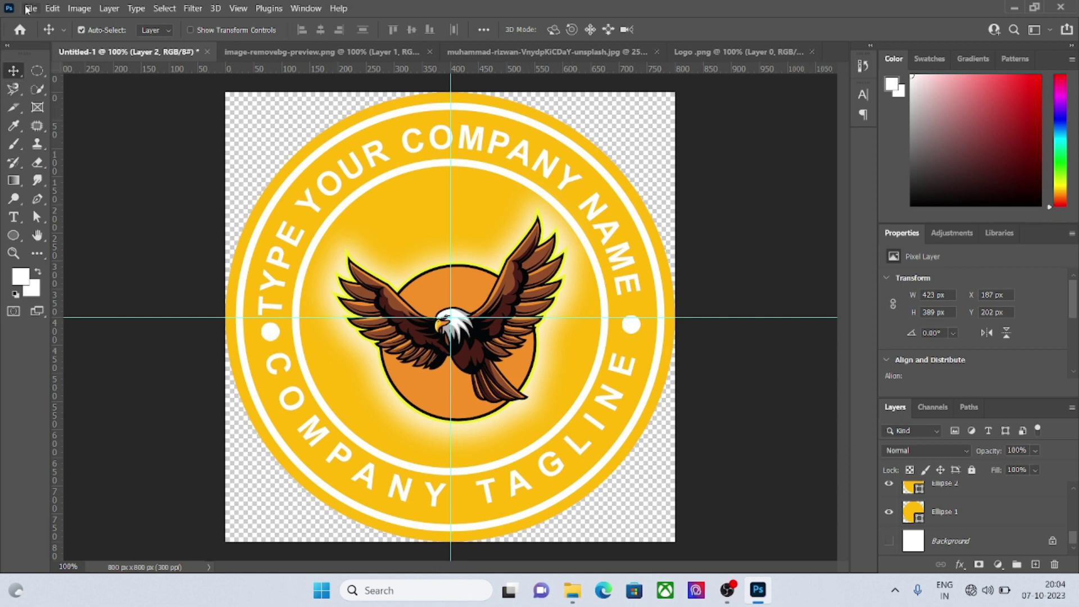
click(30, 8)
click(40, 36)
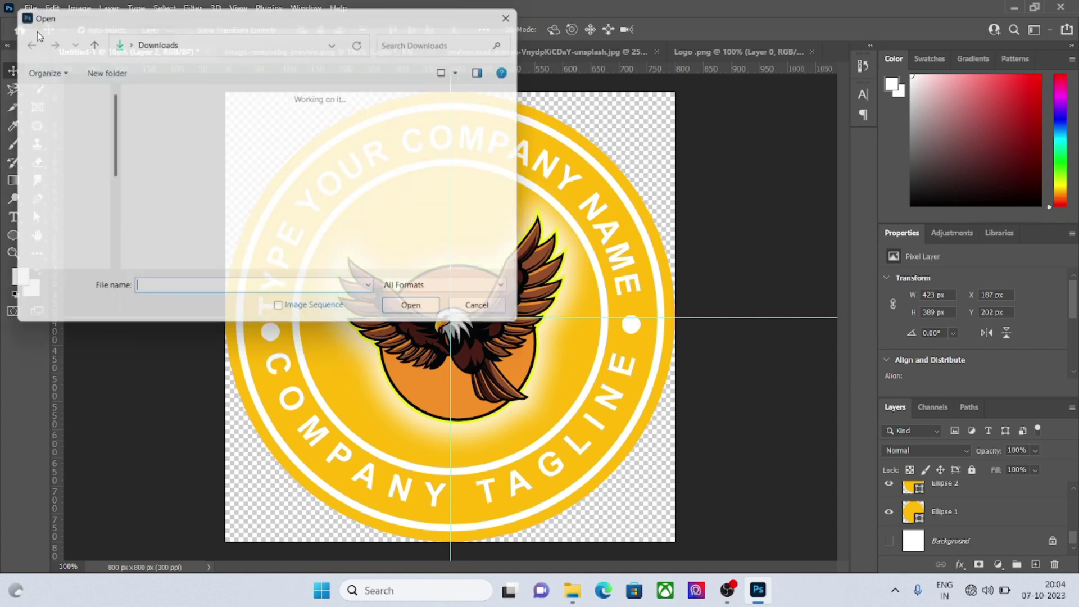
click(485, 316)
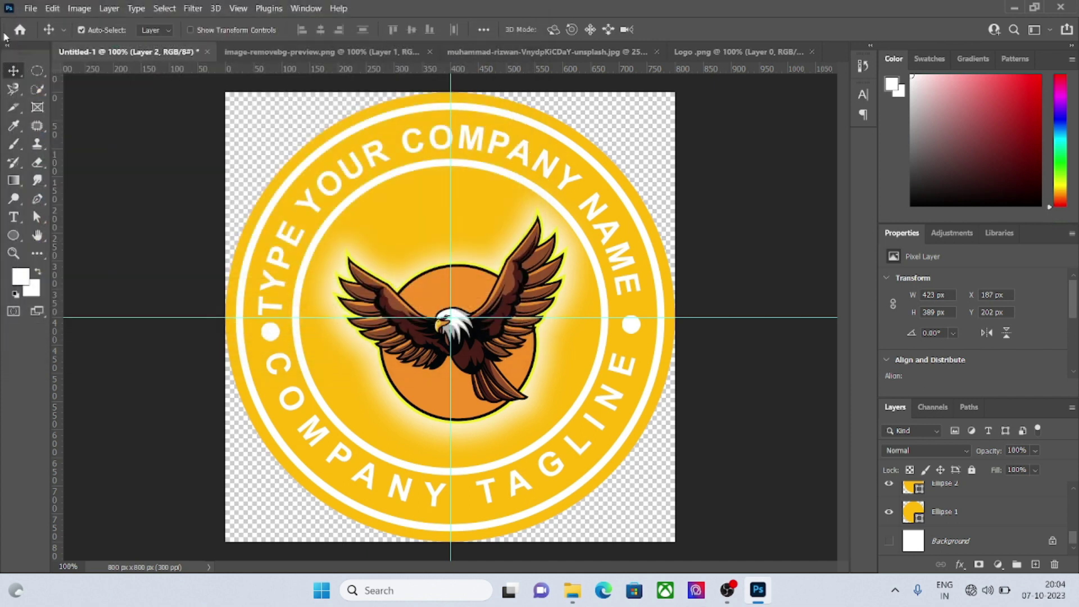
- Try to save the badge document as a PNG in Downloads over the existing Logo file
click(31, 8)
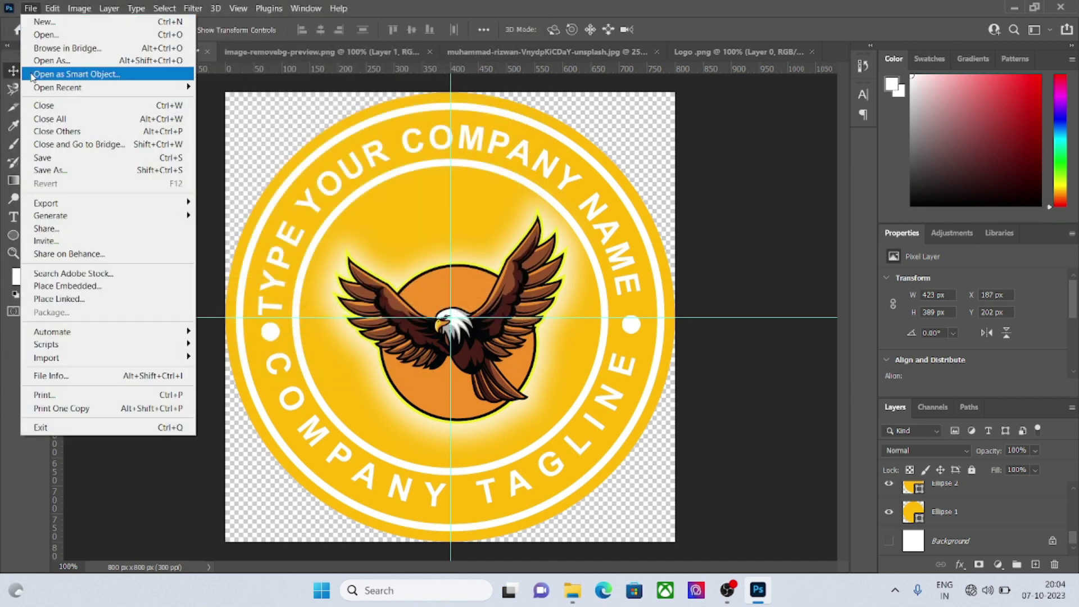
click(58, 171)
click(61, 159)
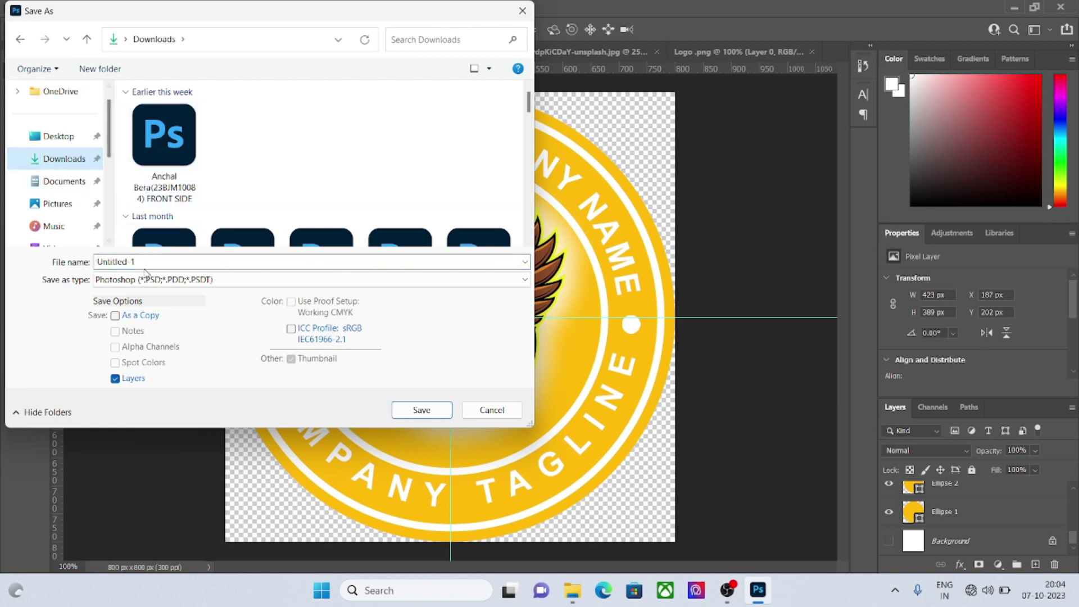
click(147, 280)
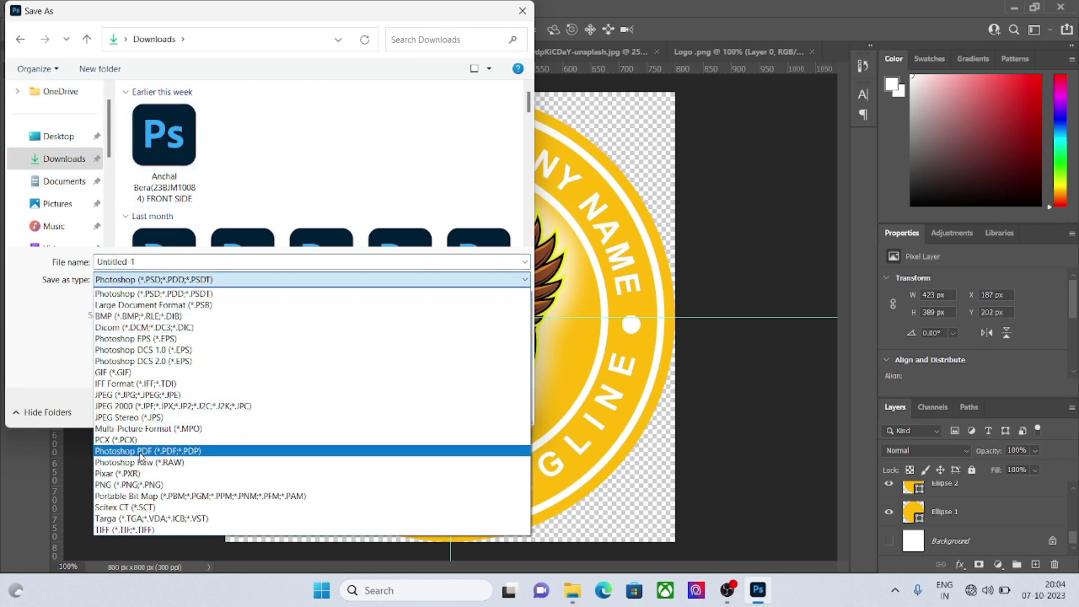
click(140, 484)
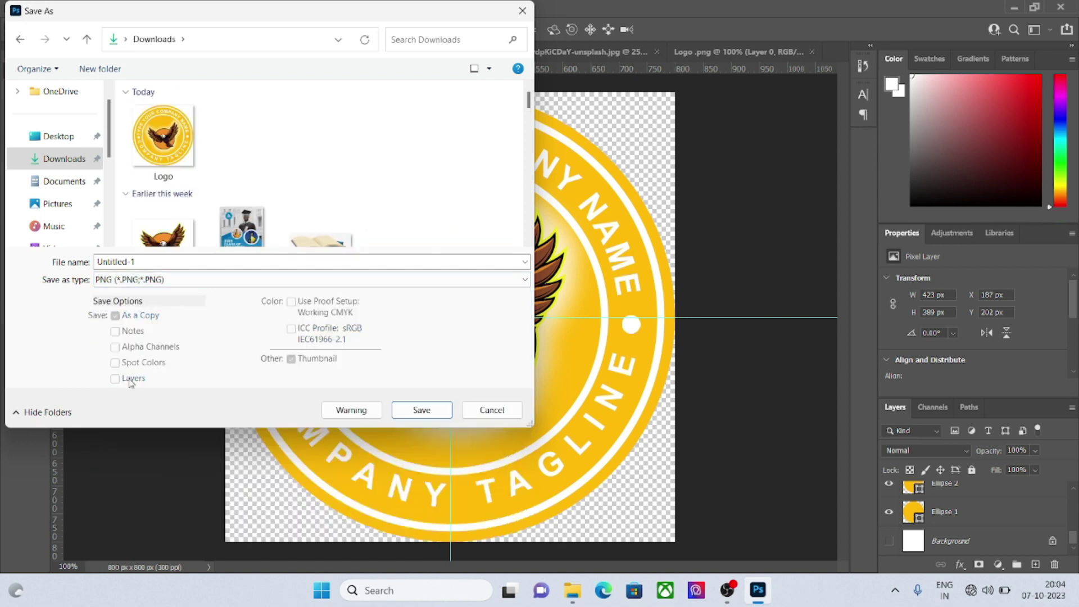
click(177, 134)
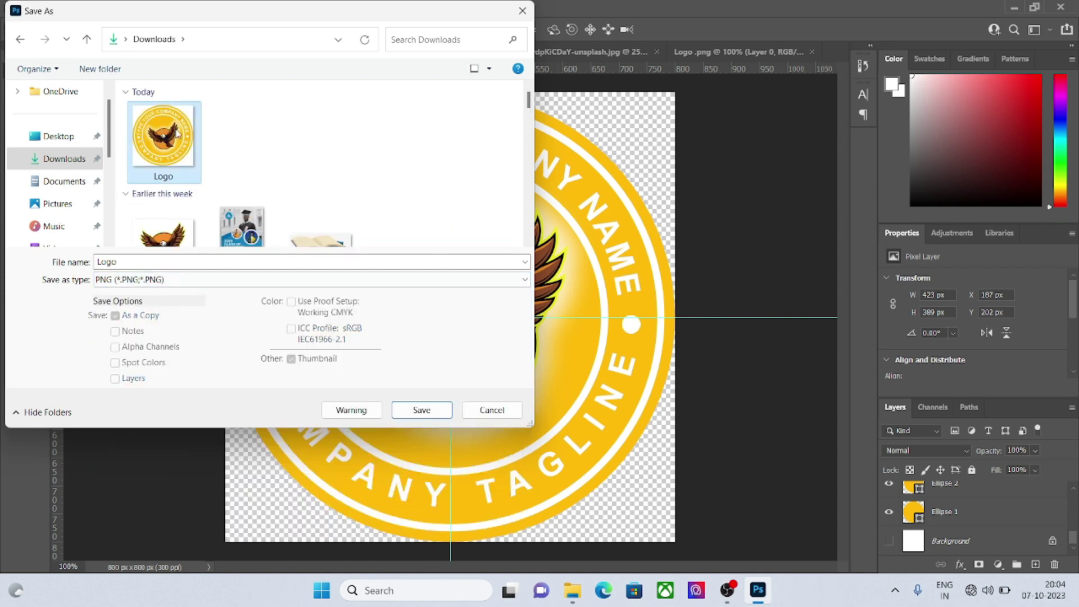
click(426, 411)
click(571, 295)
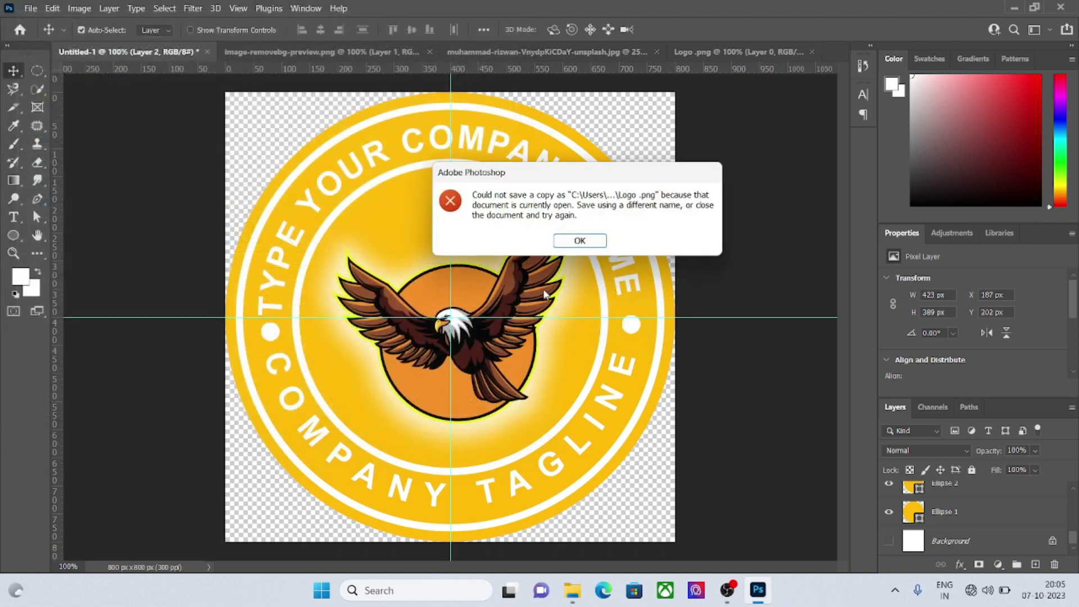
click(579, 238)
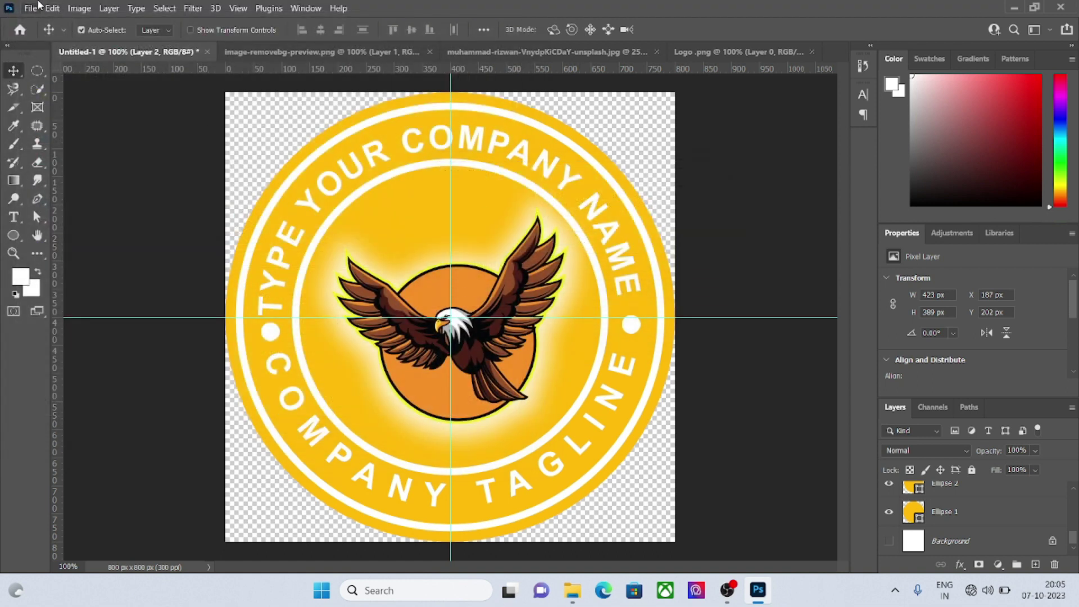
- Save a copy of the badge with its transparent background as a PNG named "Logo final" in Downloads
click(31, 8)
click(28, 169)
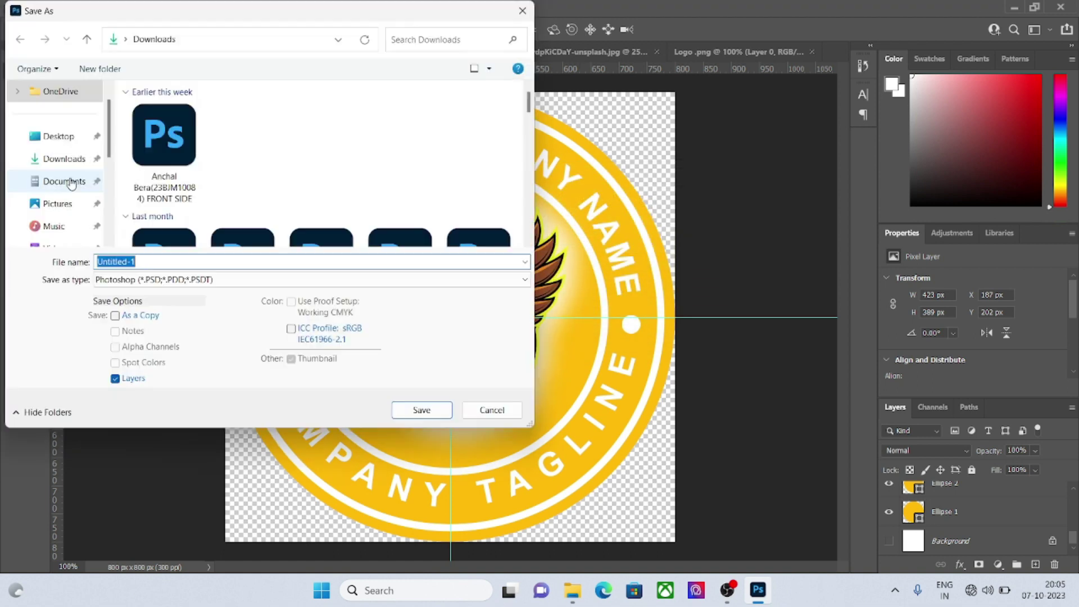
click(135, 280)
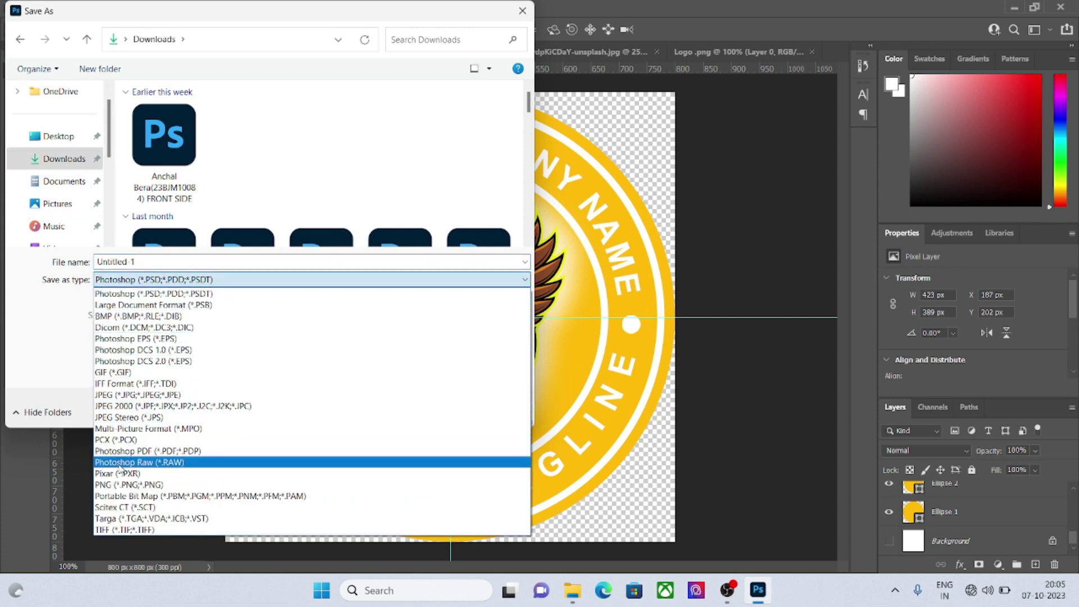
click(124, 484)
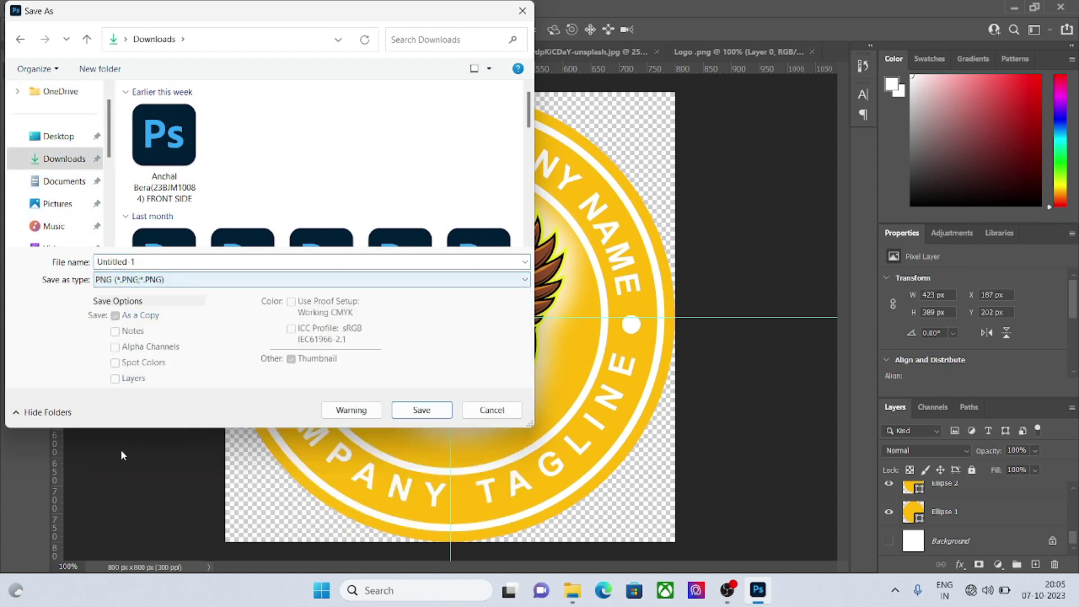
click(154, 261)
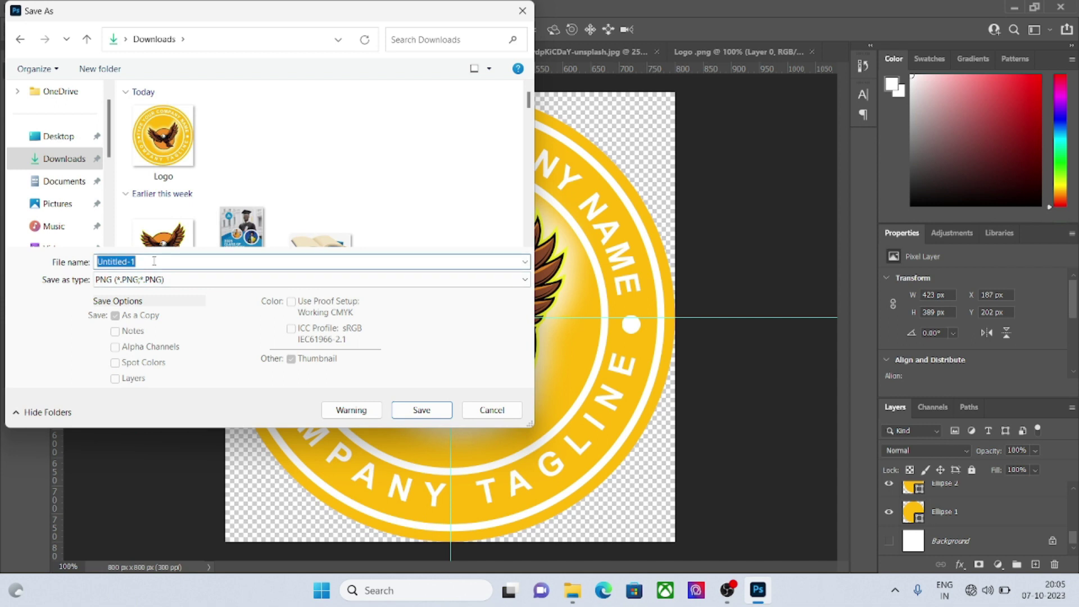
text(Logo)
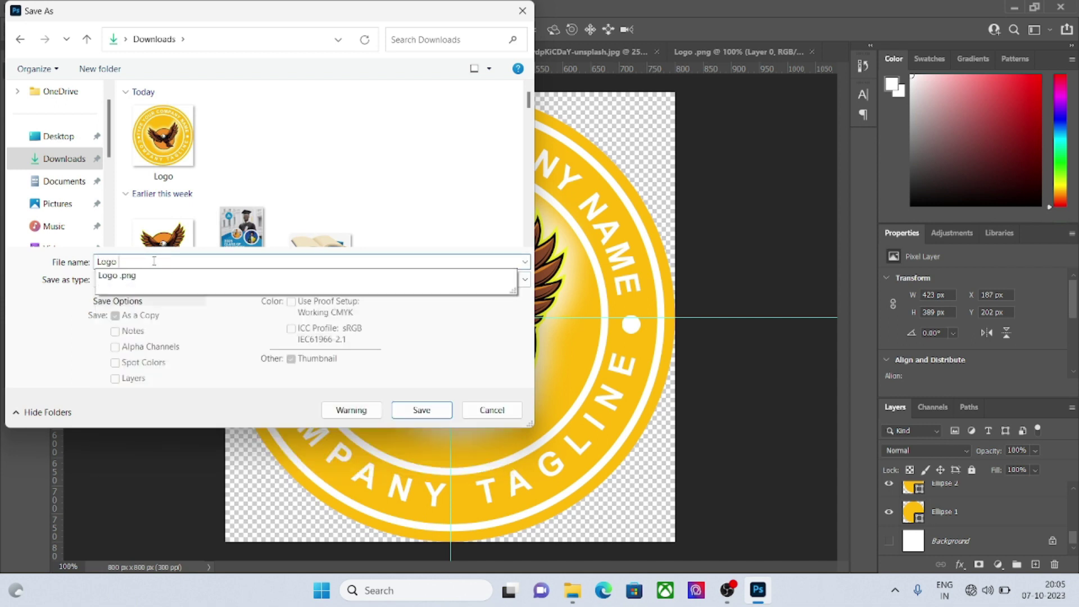
key(Escape)
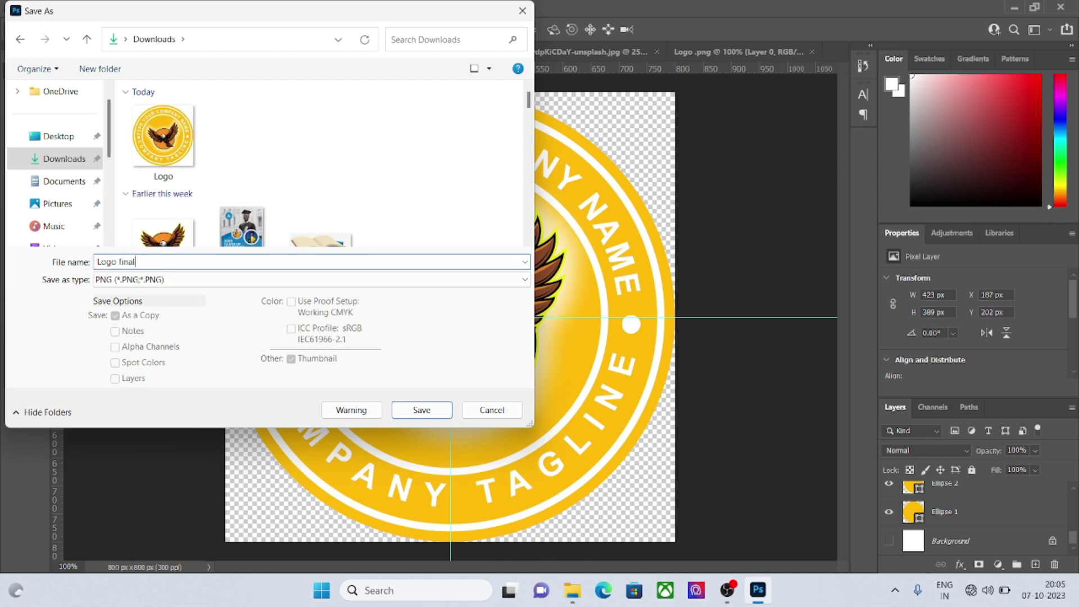
text(final)
click(421, 410)
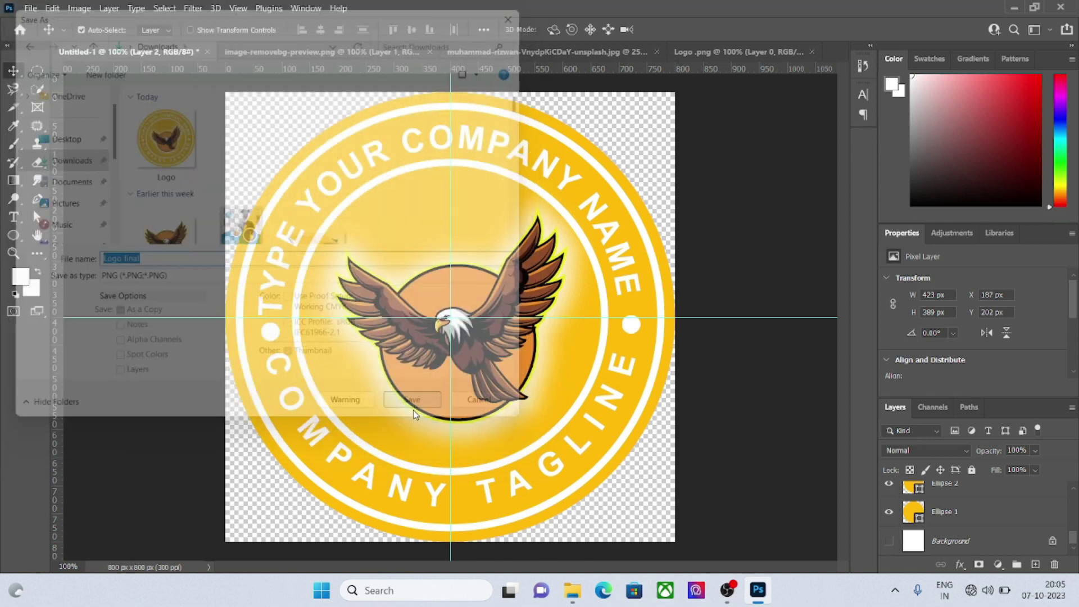
click(619, 167)
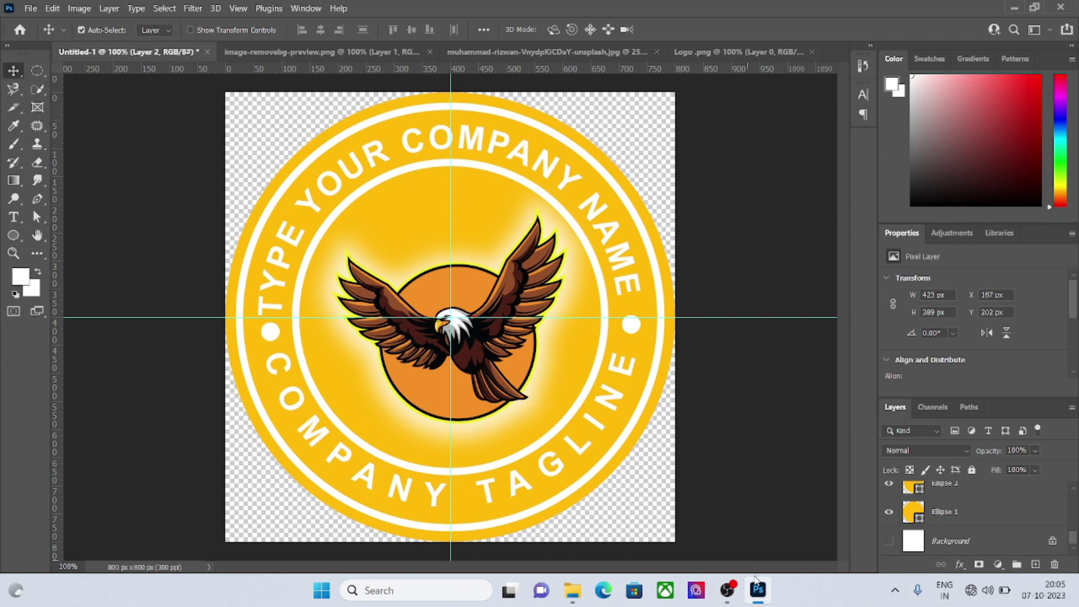
- Close the Logo .png document without saving and delete the white-cornered logo layer from the graduate photo
click(731, 50)
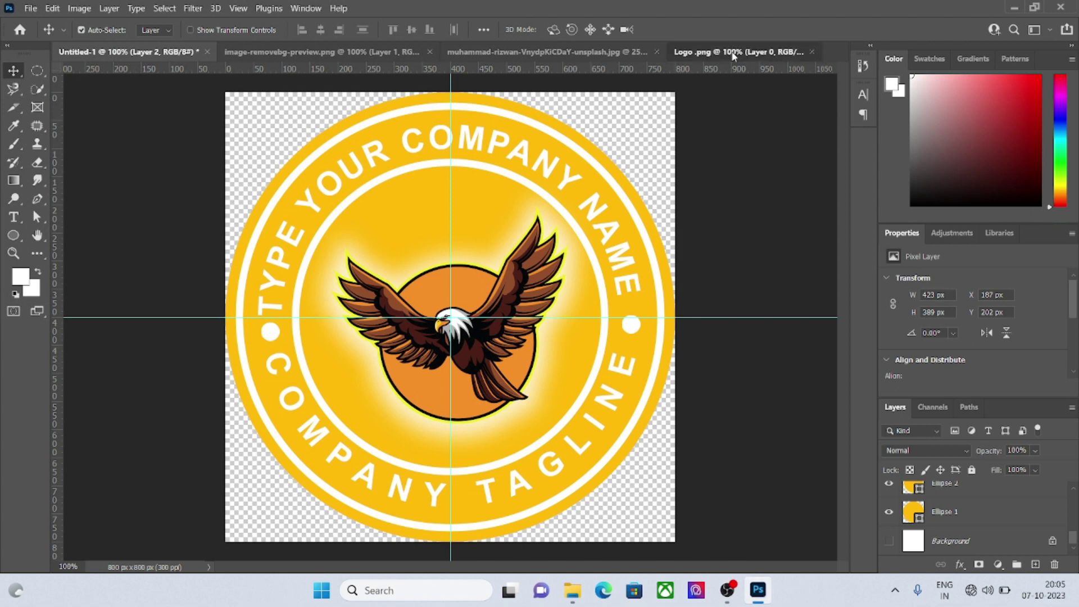
click(811, 53)
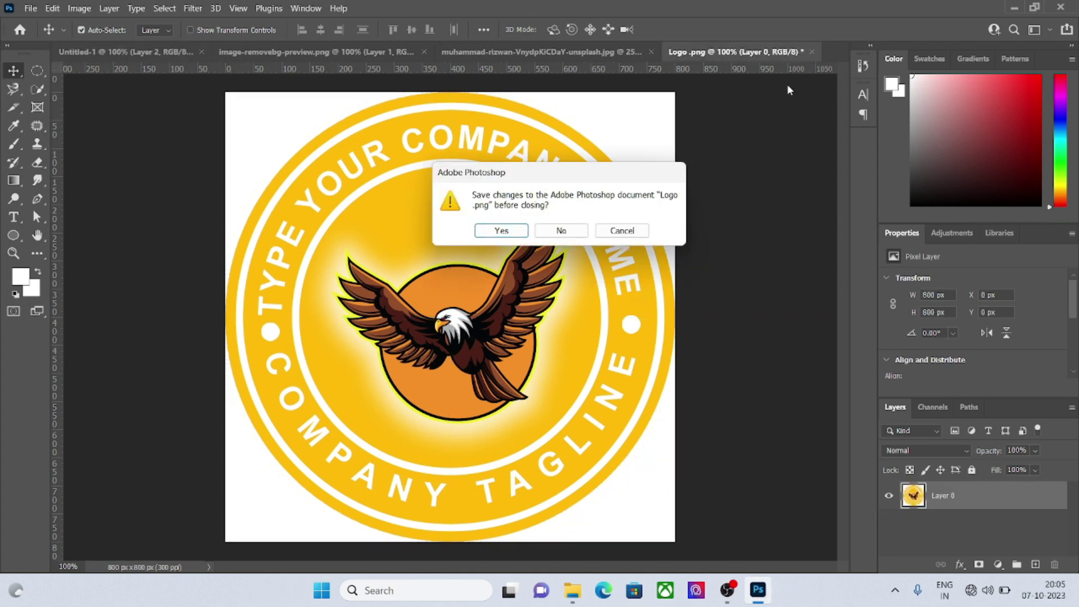
click(558, 231)
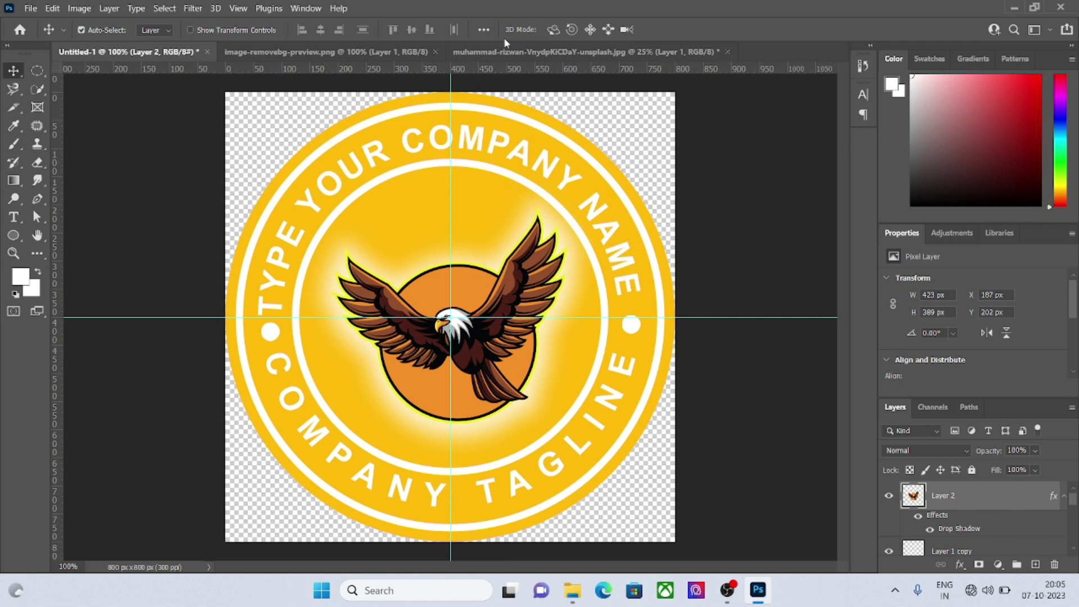
click(506, 51)
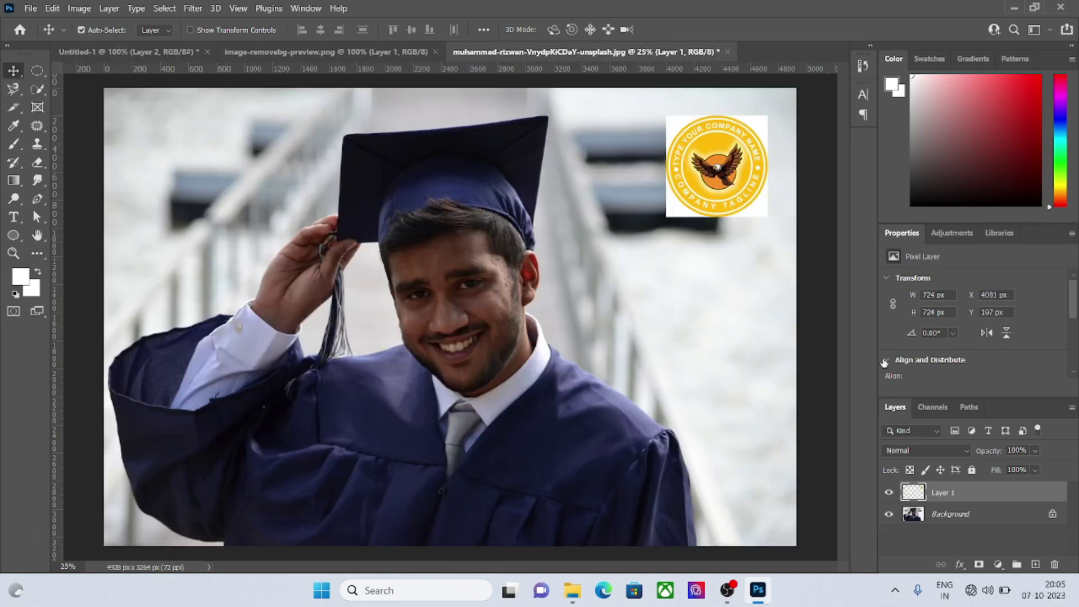
key(Delete)
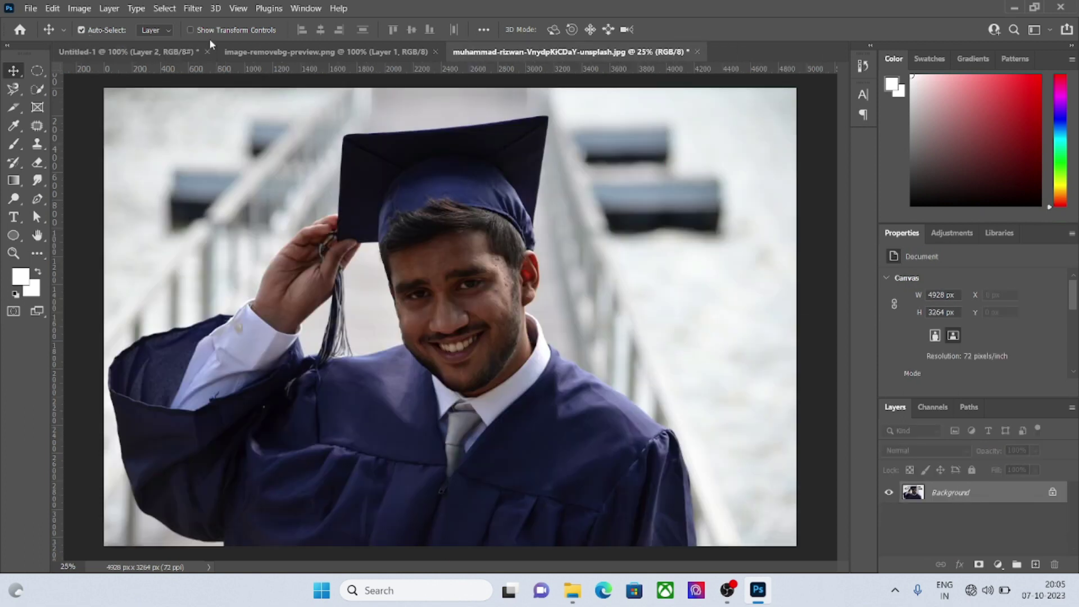
- Open Logo final from Downloads, bring it into the graduate photo's upper-right area and scale it to about 384 px
click(32, 10)
click(46, 34)
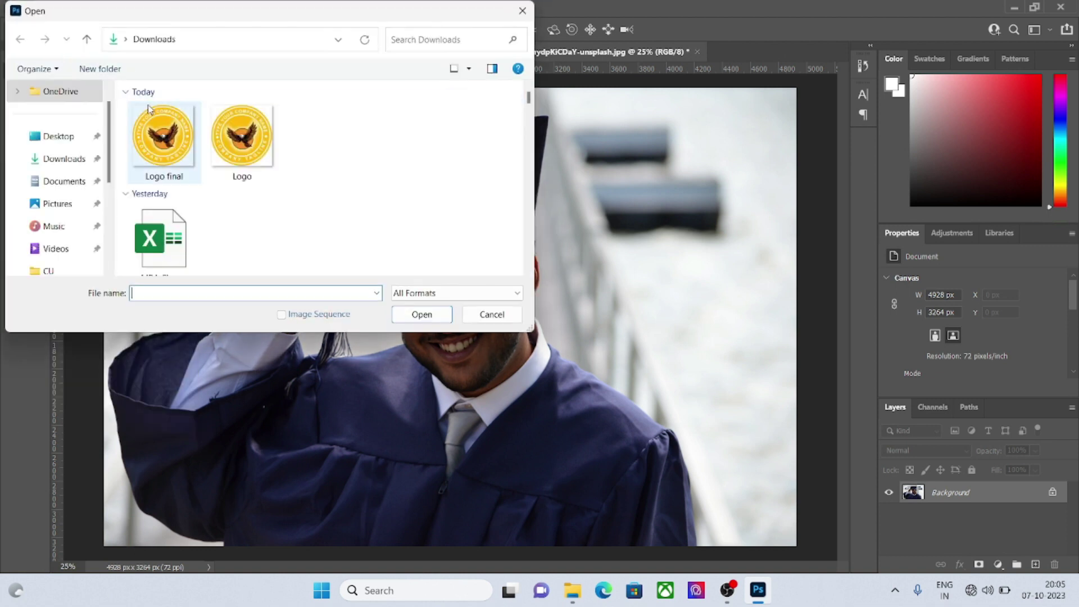
click(441, 314)
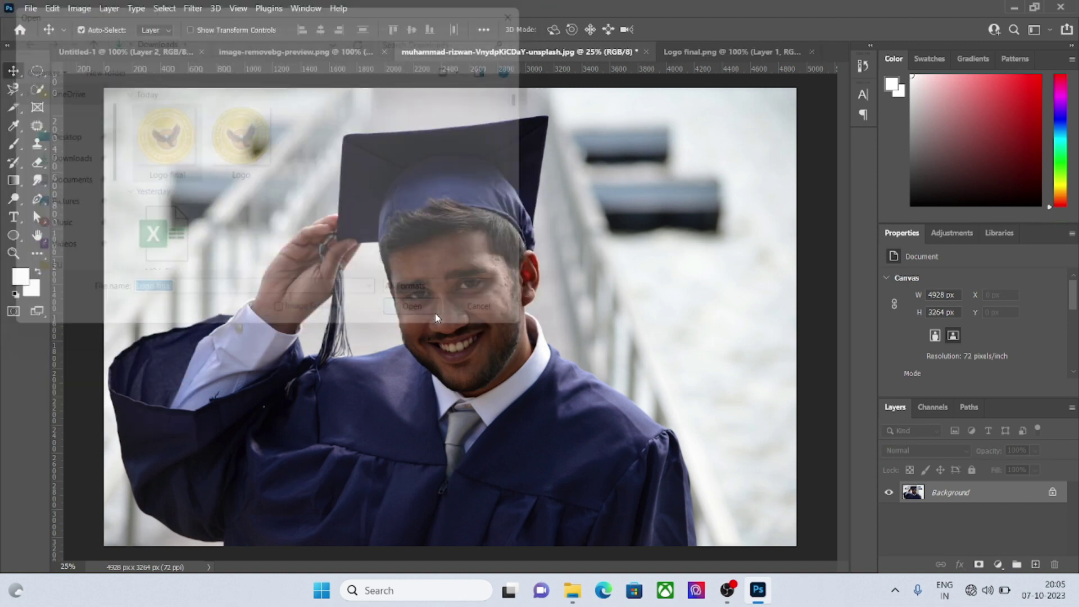
drag(622, 306, 706, 154)
key(ctrl+t)
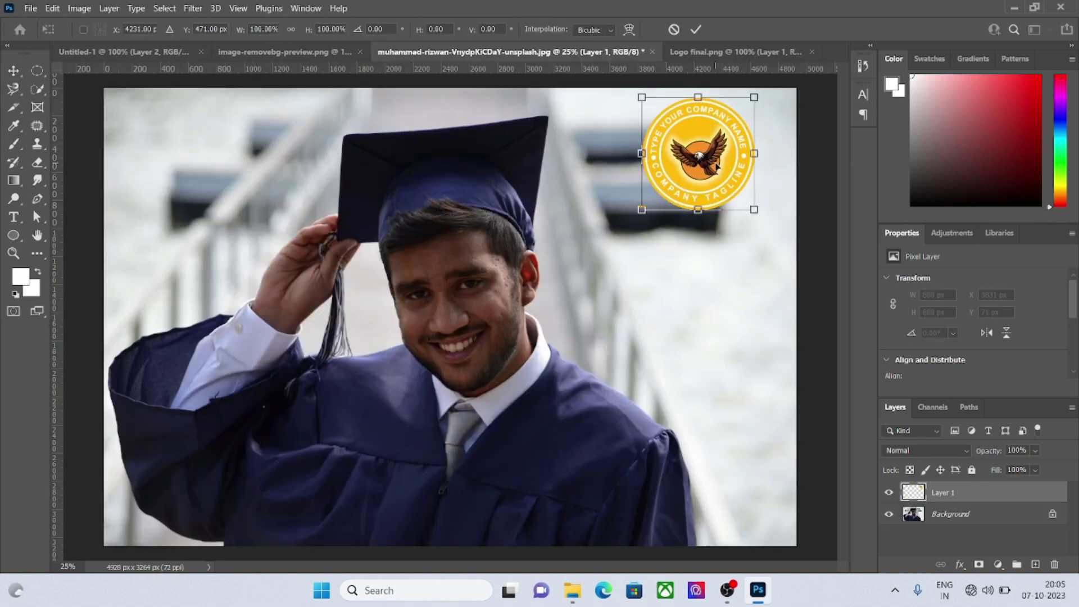
drag(756, 212, 758, 135)
key(Return)
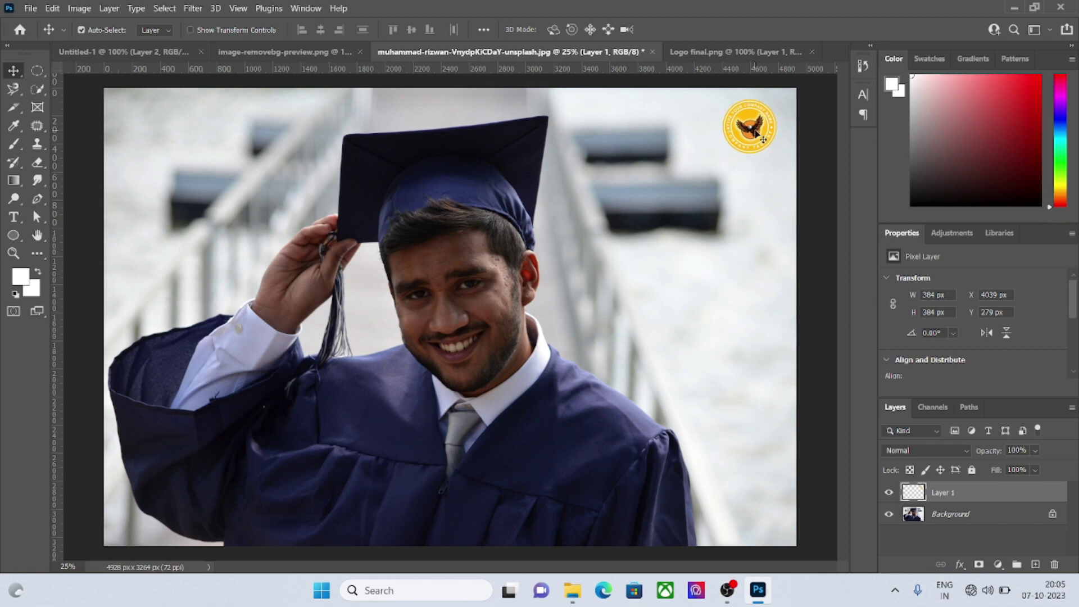
- Save the badge document Untitled-1 as a layered Photoshop file named "Logo" in Downloads
click(122, 52)
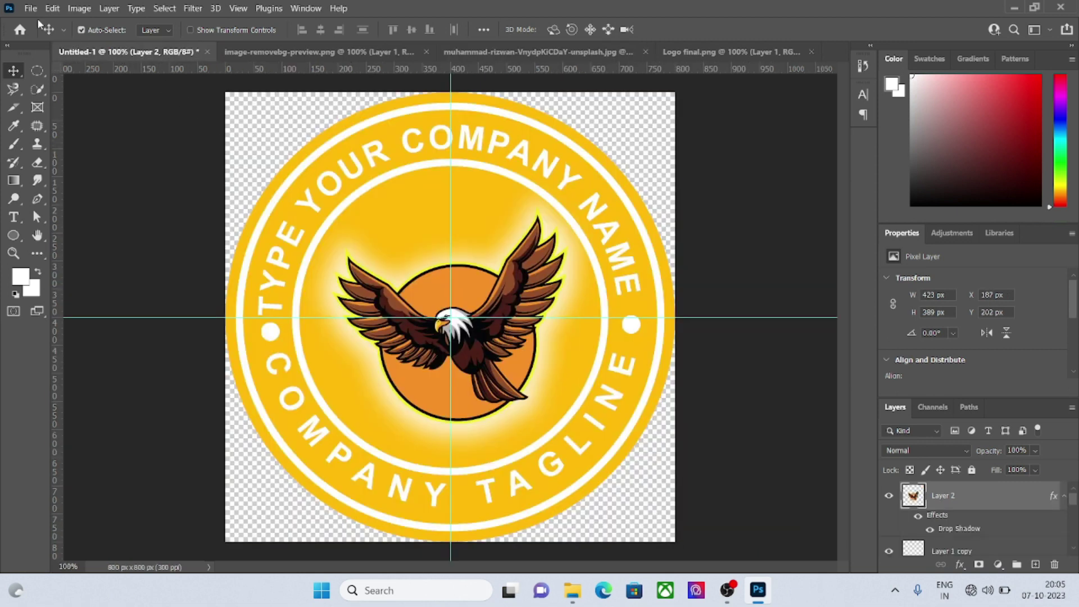
click(31, 8)
click(57, 171)
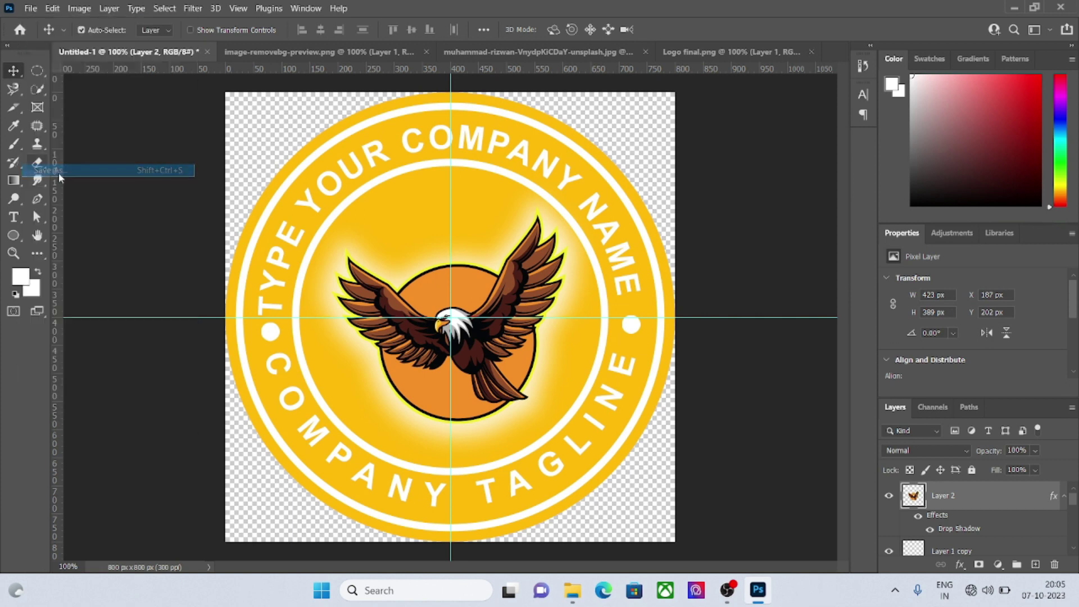
click(63, 159)
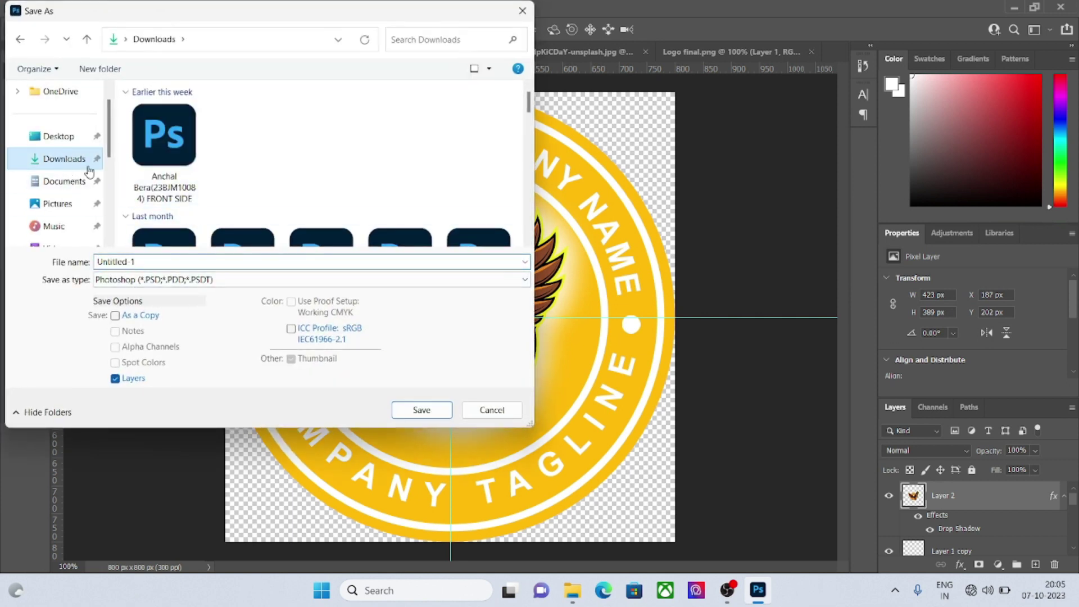
text(Logo)
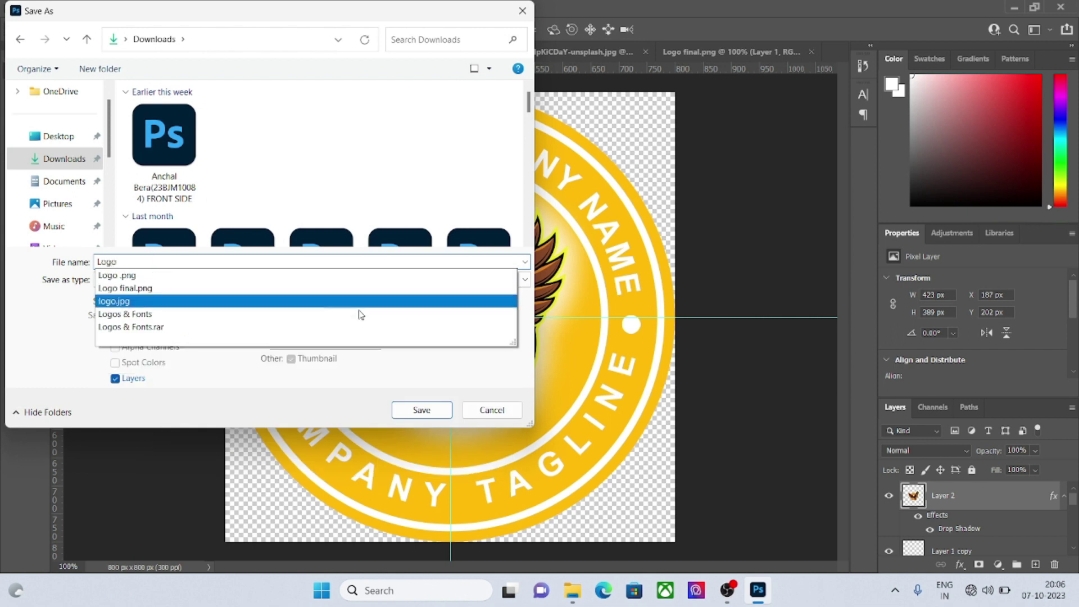
click(426, 416)
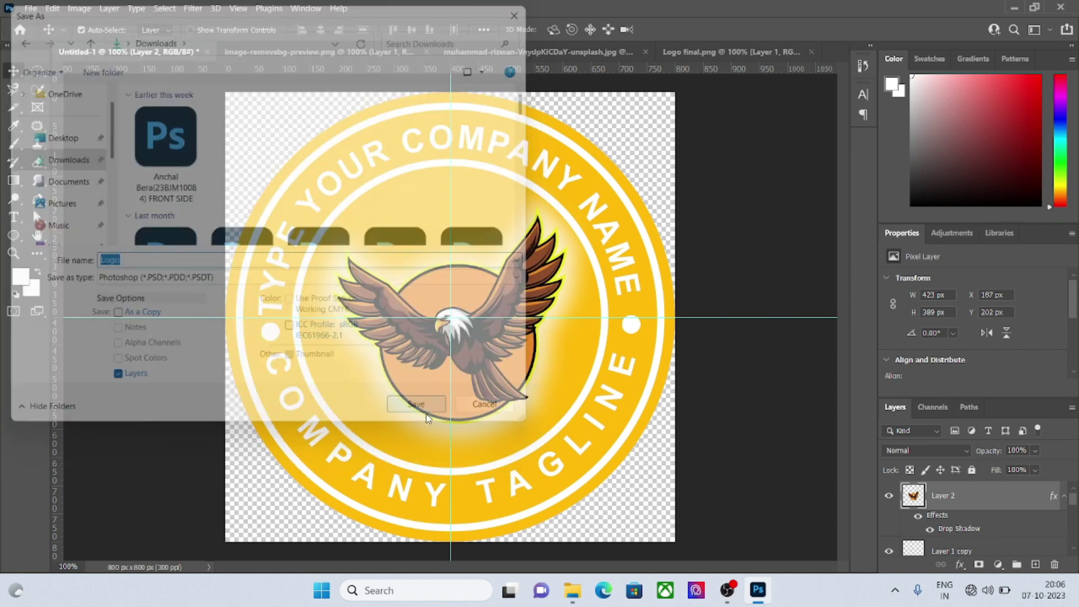
click(689, 160)
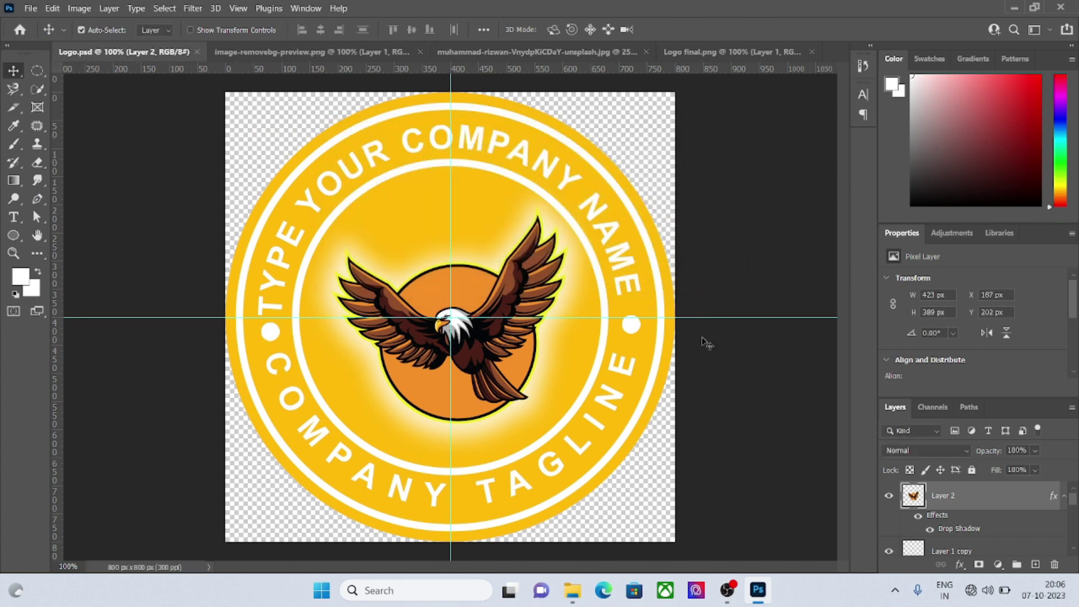
- Switch to File Explorer and delete the old Logo PNG image with the white background from Downloads
click(569, 595)
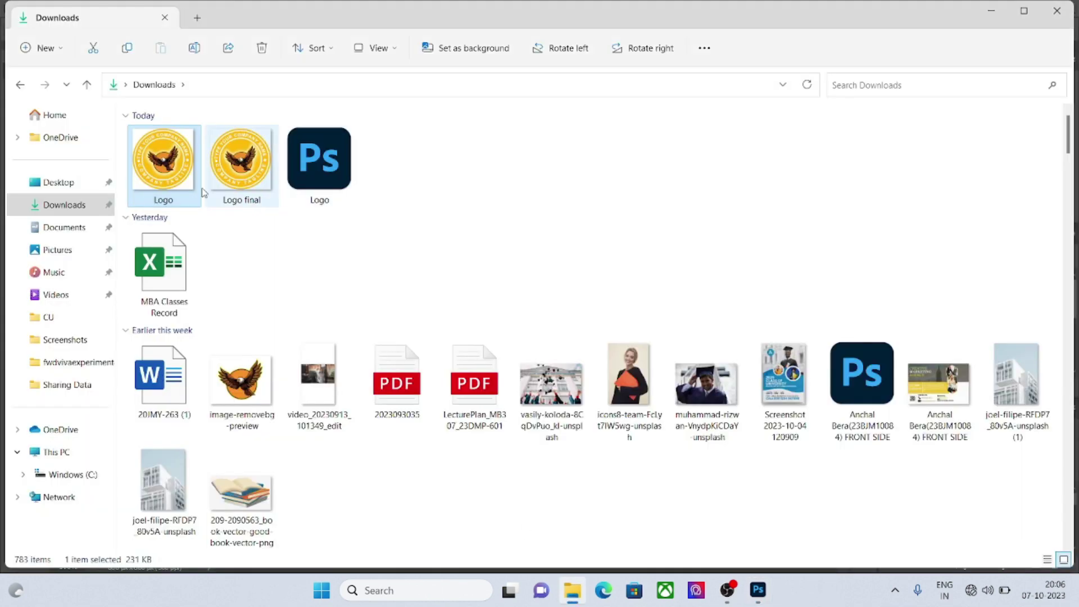
key(Delete)
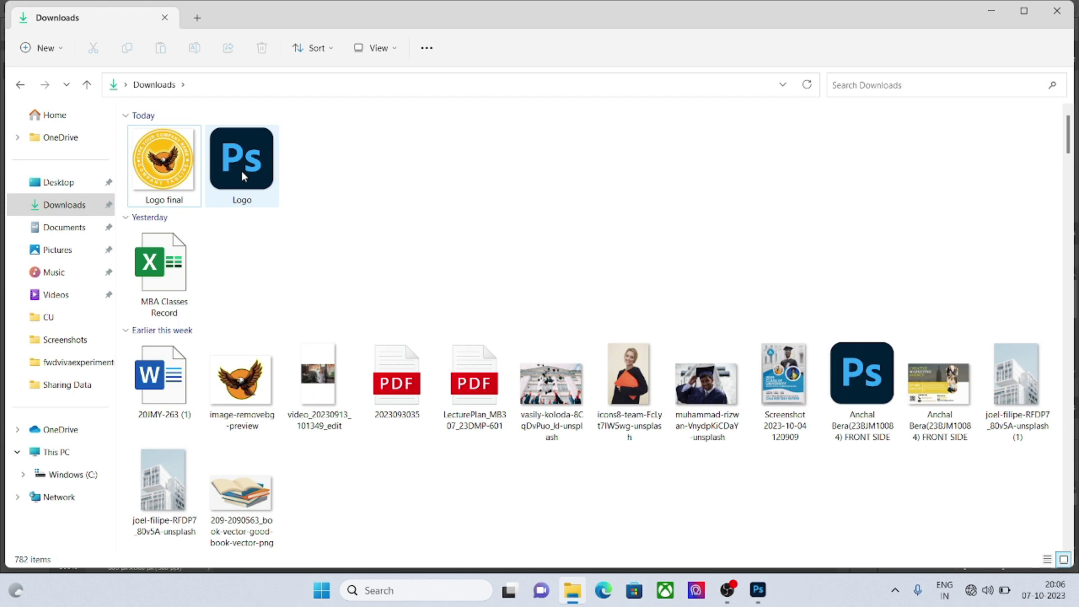